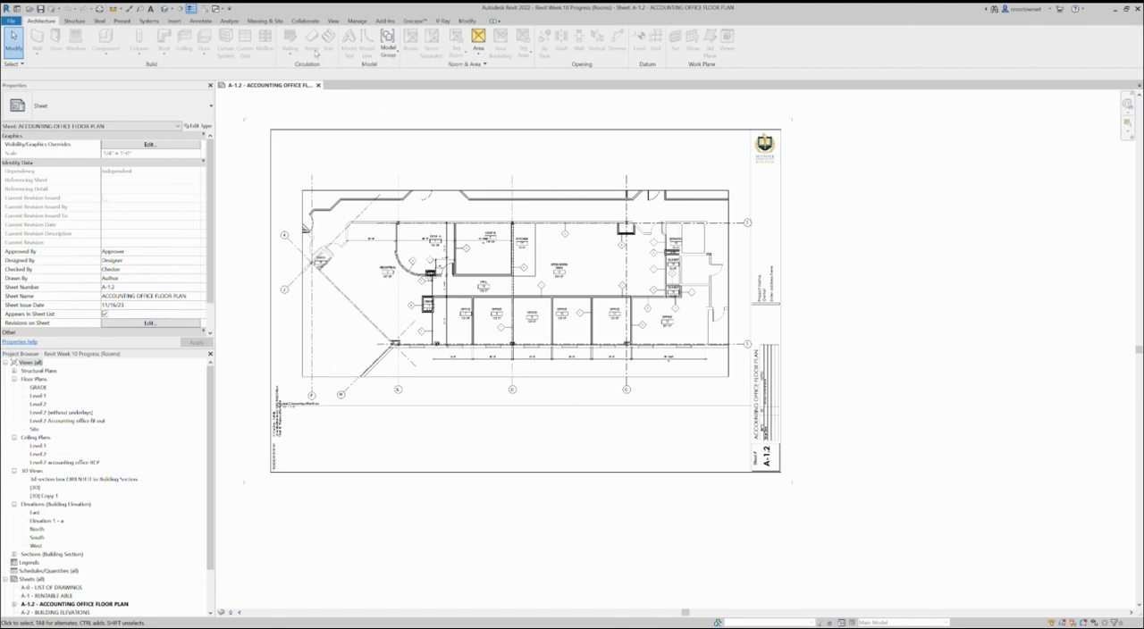
Step: Create a drafting view named "wall type 1 (simple partition)" at a scale of 1 1/2" = 1'-0"
{"action": "left_click", "coordinate": [334, 21]}
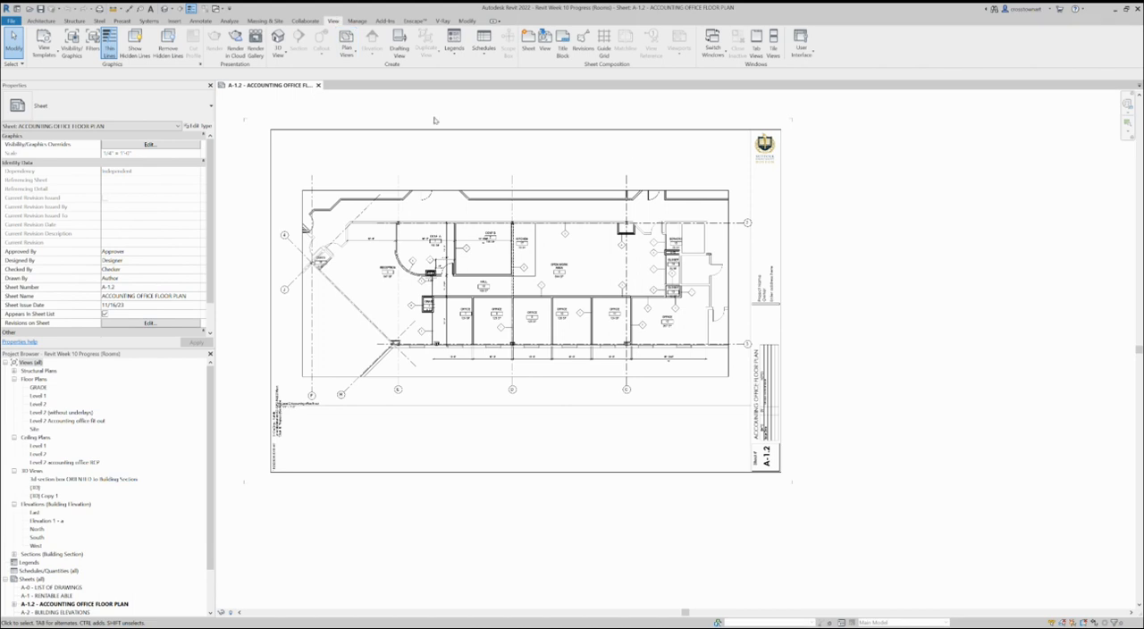
{"action": "left_click", "coordinate": [406, 50]}
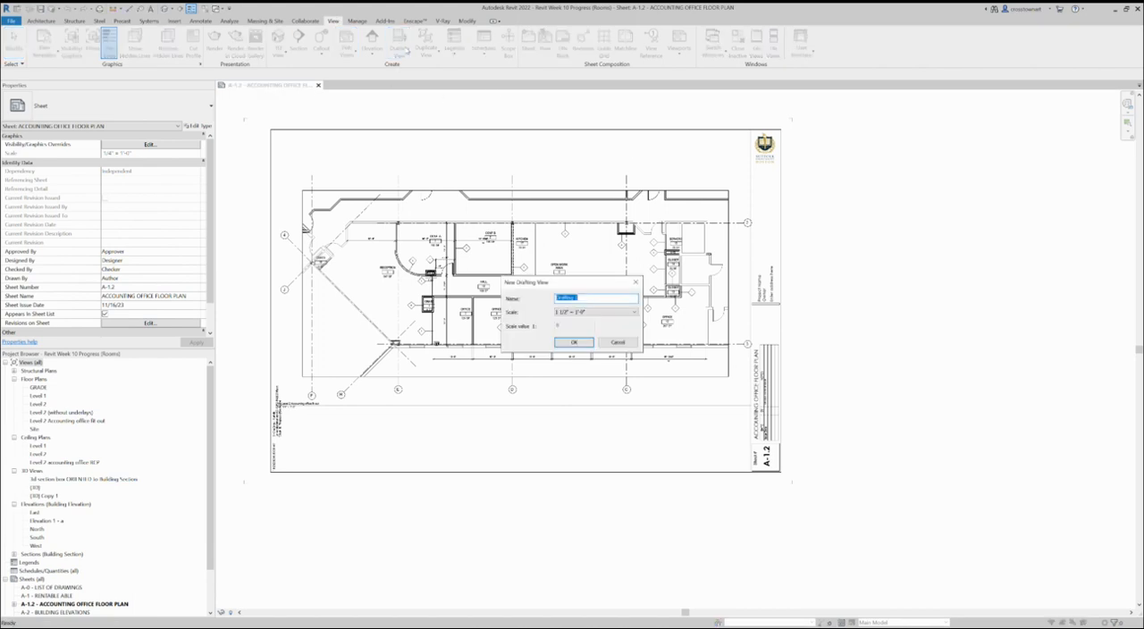
{"action": "left_click", "coordinate": [617, 313]}
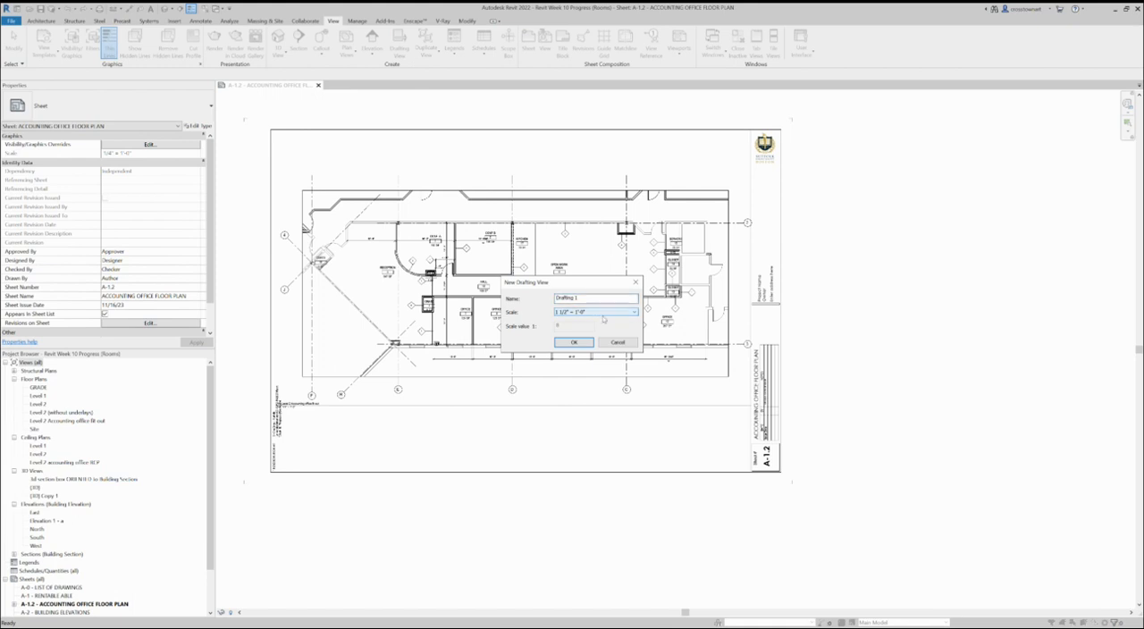
{"action": "left_click_drag", "start_coordinate": [603, 296], "coordinate": [540, 288]}
{"action": "type", "text": "wall type 1 ("}
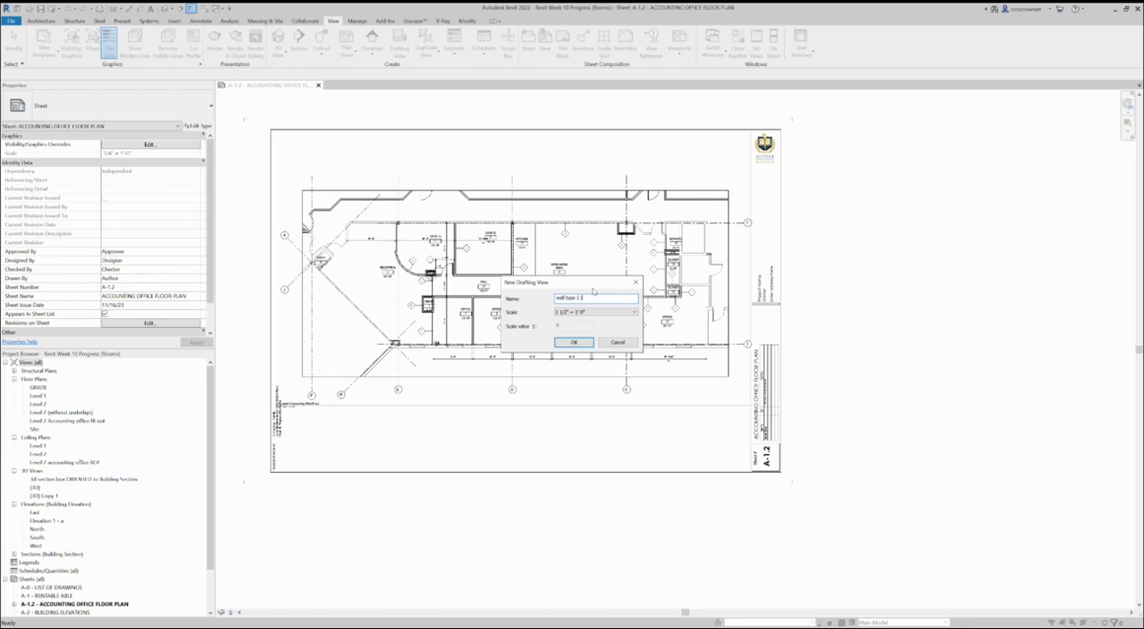
{"action": "type", "text": "simple partition"}
{"action": "left_click", "coordinate": [573, 342]}
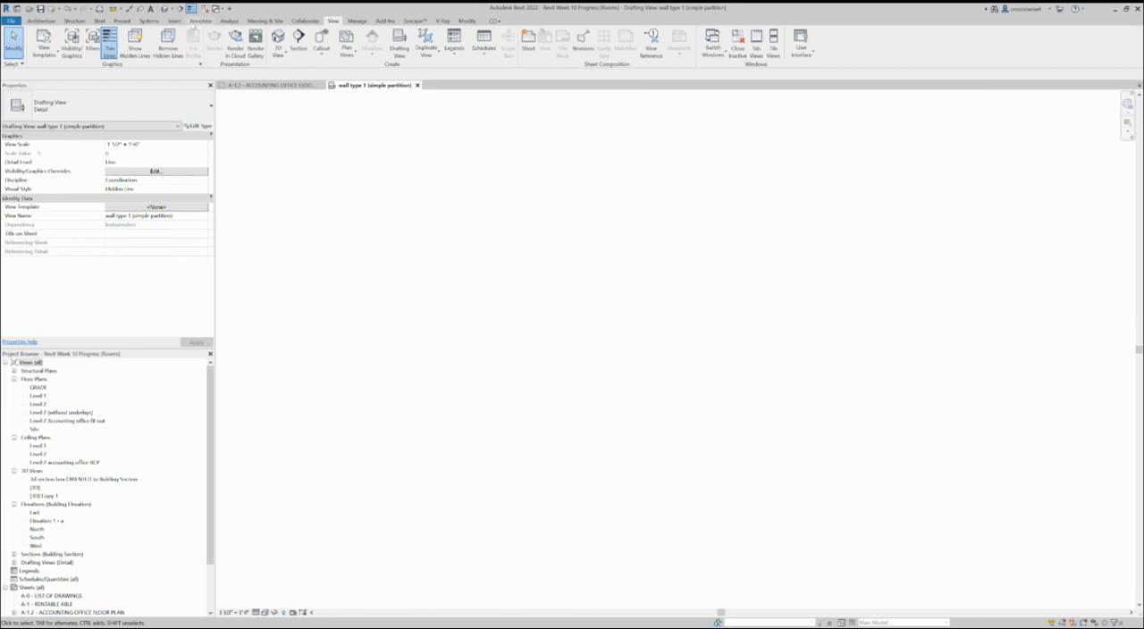
Step: Draw three horizontal detail lines stacked upward, about 9', 12' and 16' long, spanning about 8'-3" from lowest to highest
{"action": "left_click", "coordinate": [201, 20]}
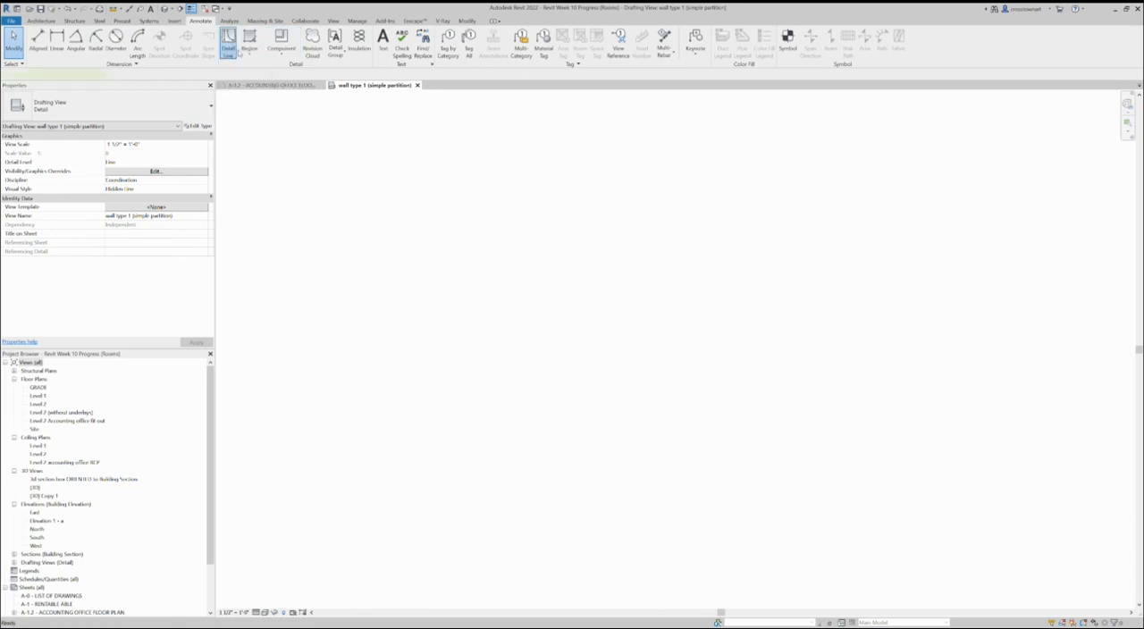
{"action": "left_click", "coordinate": [230, 45]}
{"action": "left_click", "coordinate": [485, 497]}
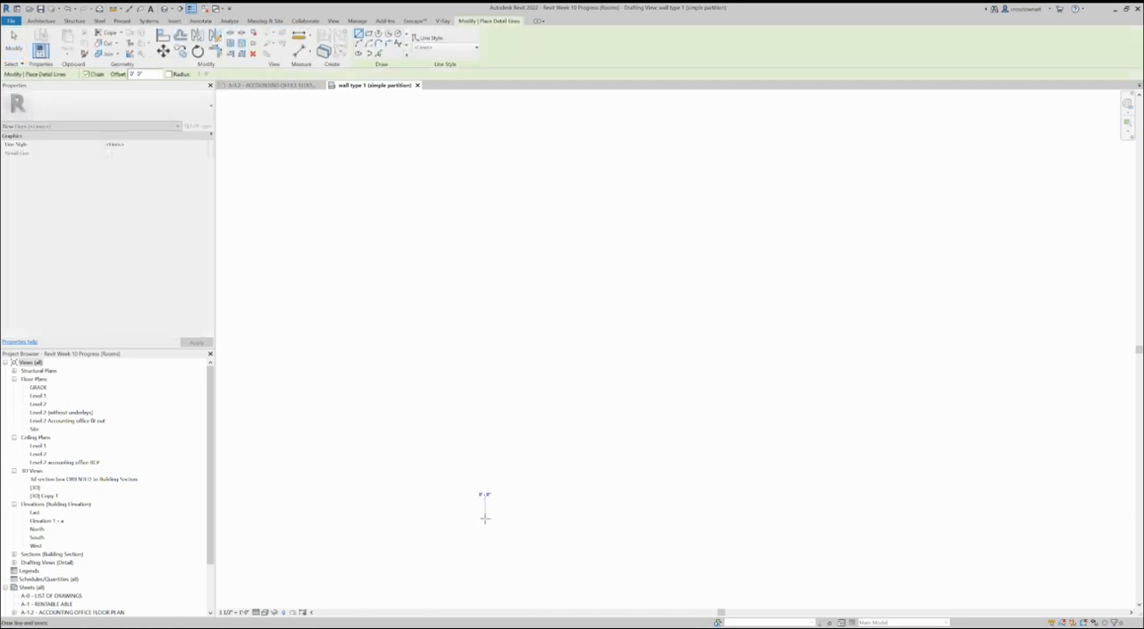
{"action": "left_click", "coordinate": [768, 518]}
{"action": "key", "text": "Escape"}
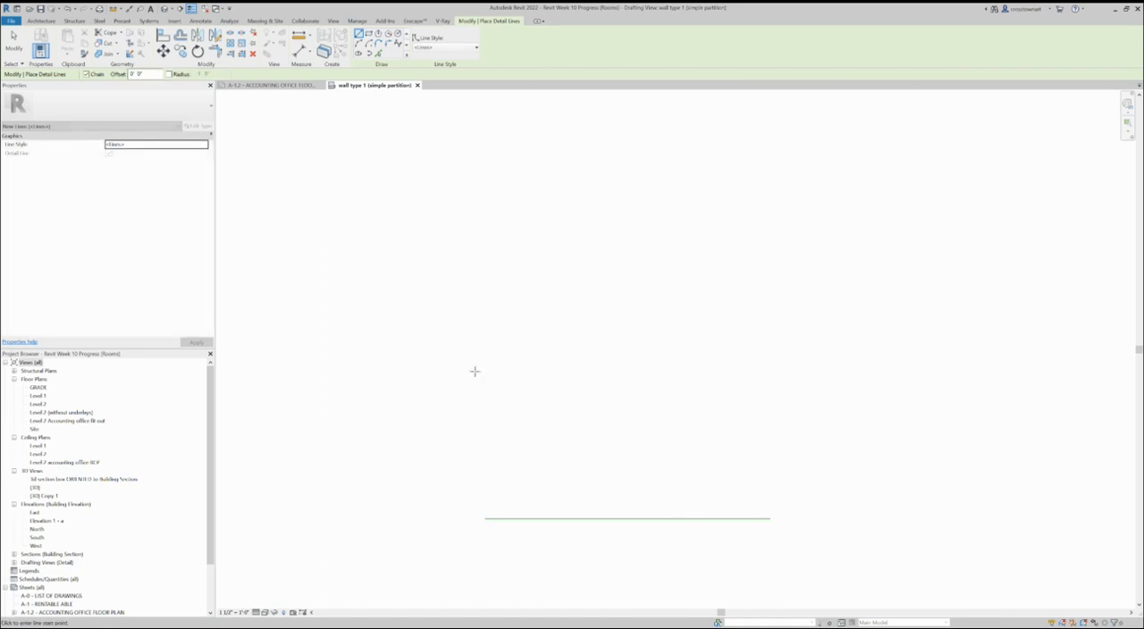
{"action": "left_click", "coordinate": [475, 403]}
{"action": "left_click", "coordinate": [844, 405]}
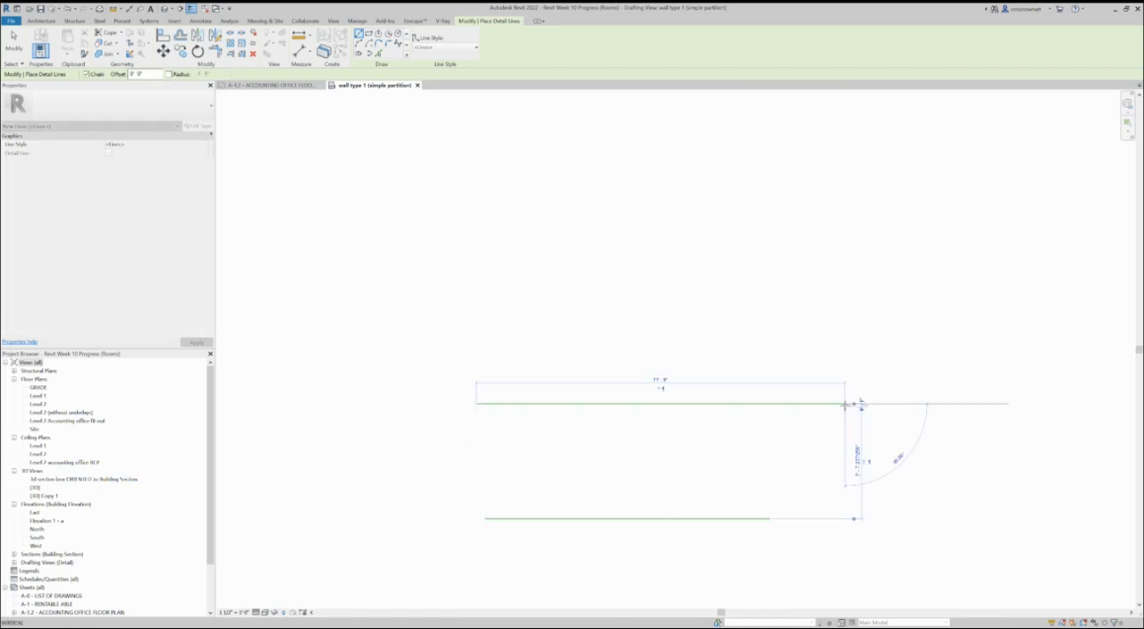
{"action": "key", "text": "Escape"}
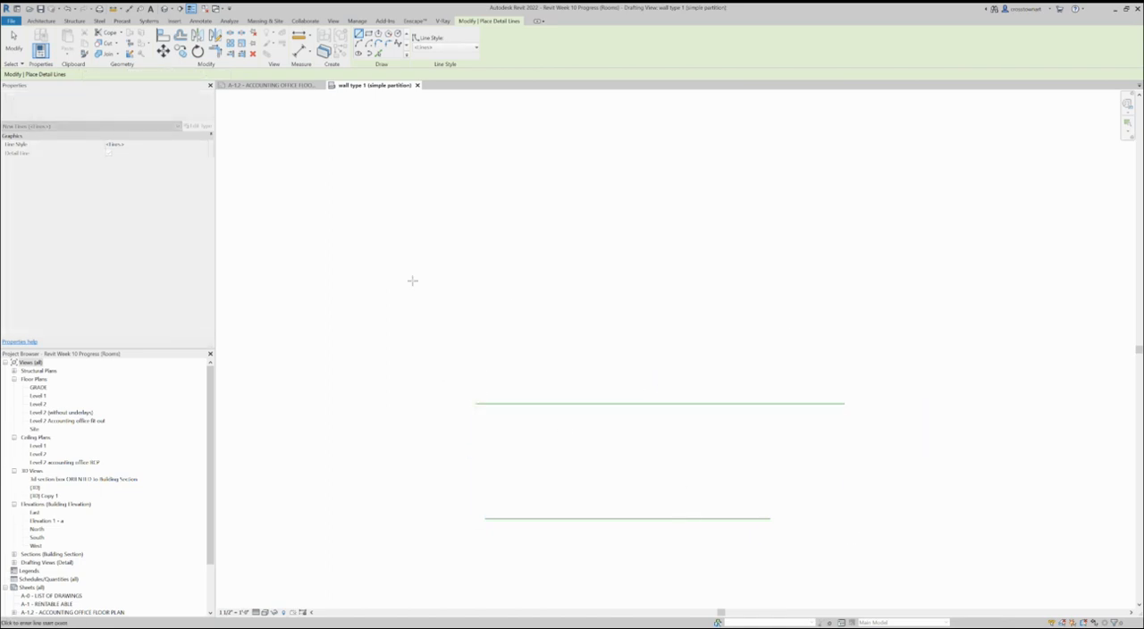
{"action": "left_click", "coordinate": [447, 258]}
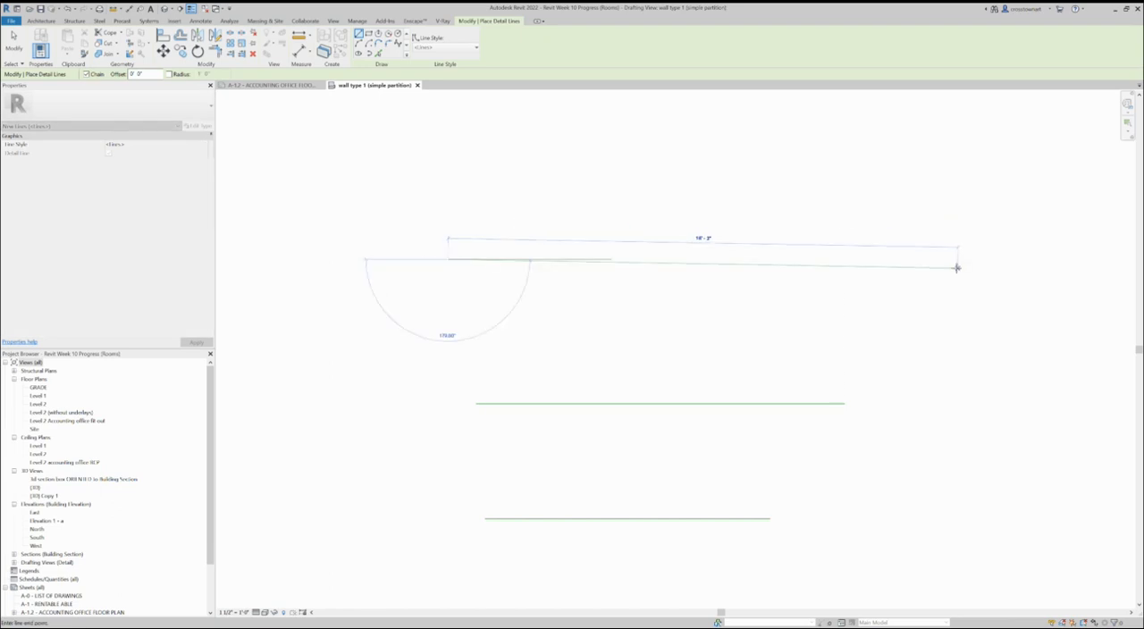
{"action": "left_click", "coordinate": [952, 259]}
{"action": "key", "text": "Escape"}
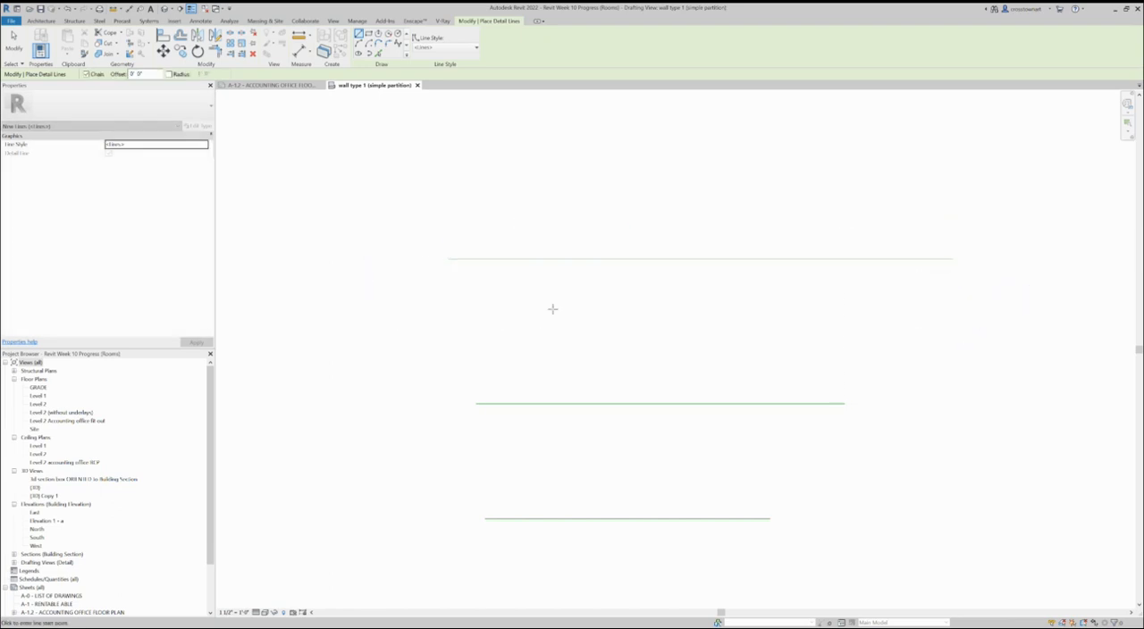
Step: Draw two vertical detail lines about 11' long and 8" apart, crossing all three horizontal lines
{"action": "left_click", "coordinate": [603, 202]}
{"action": "left_click", "coordinate": [603, 547]}
{"action": "key", "text": "Escape"}
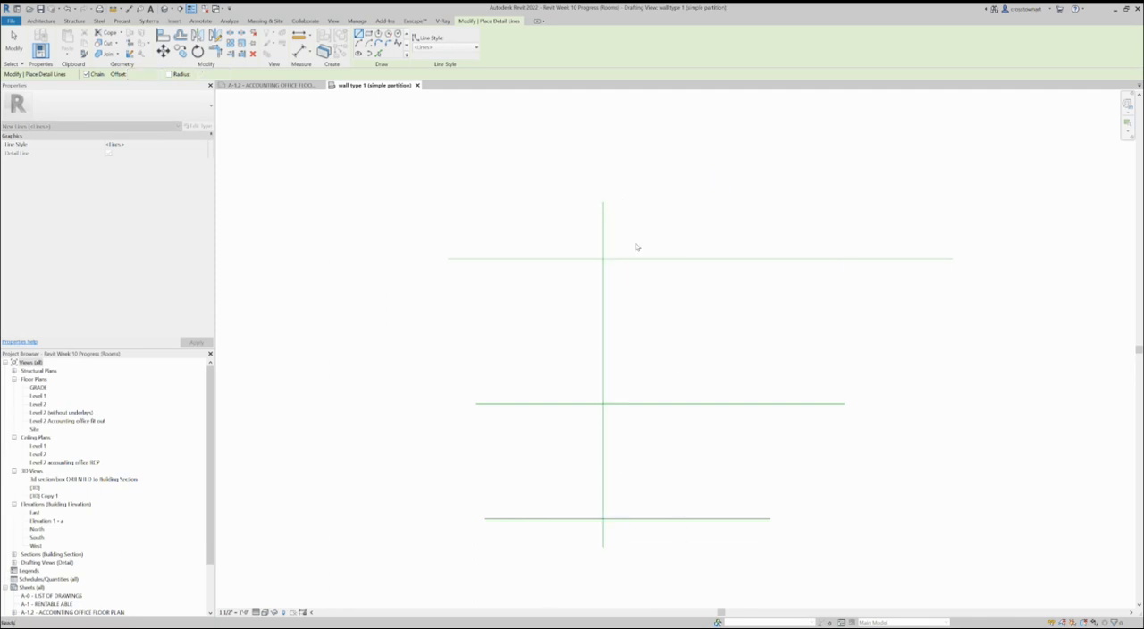
{"action": "left_click", "coordinate": [624, 202]}
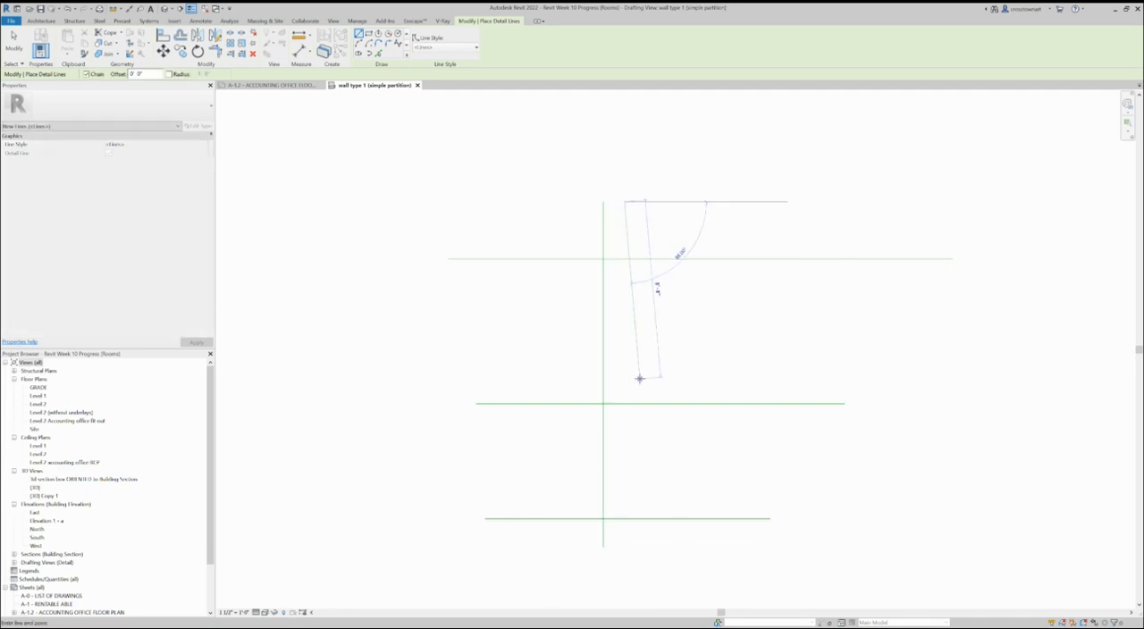
{"action": "left_click", "coordinate": [624, 547]}
{"action": "key", "text": "Escape"}
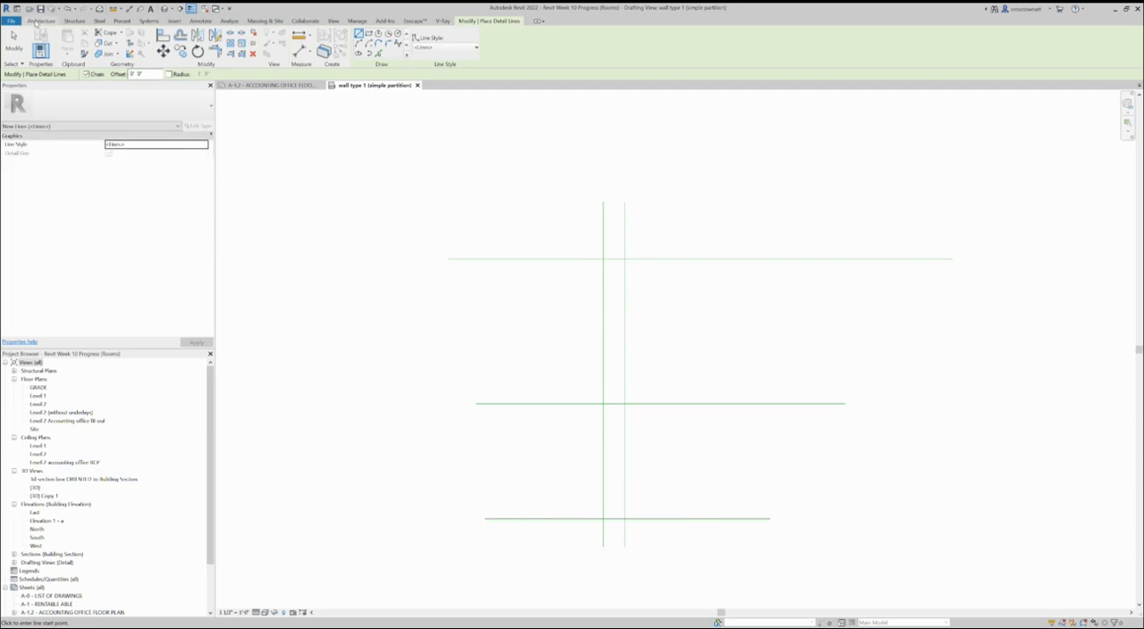
Step: Add a 3/32" Arial text note with a one-segment leader reading "FINISH FLOOR" to the lowest horizontal line
{"action": "left_click", "coordinate": [200, 20]}
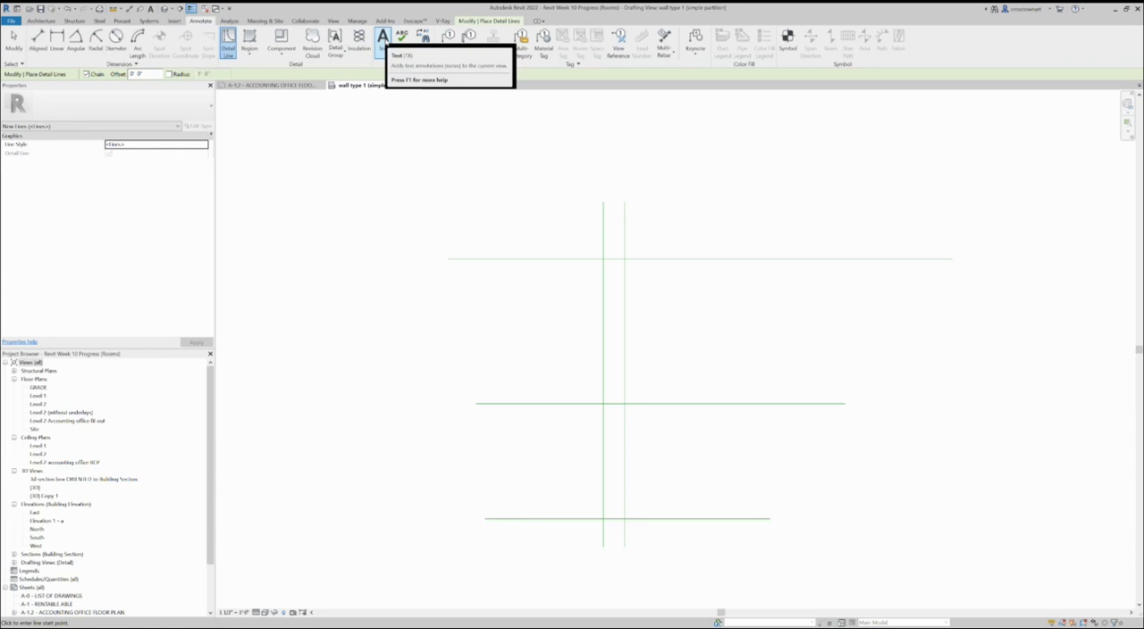
{"action": "left_click", "coordinate": [383, 39]}
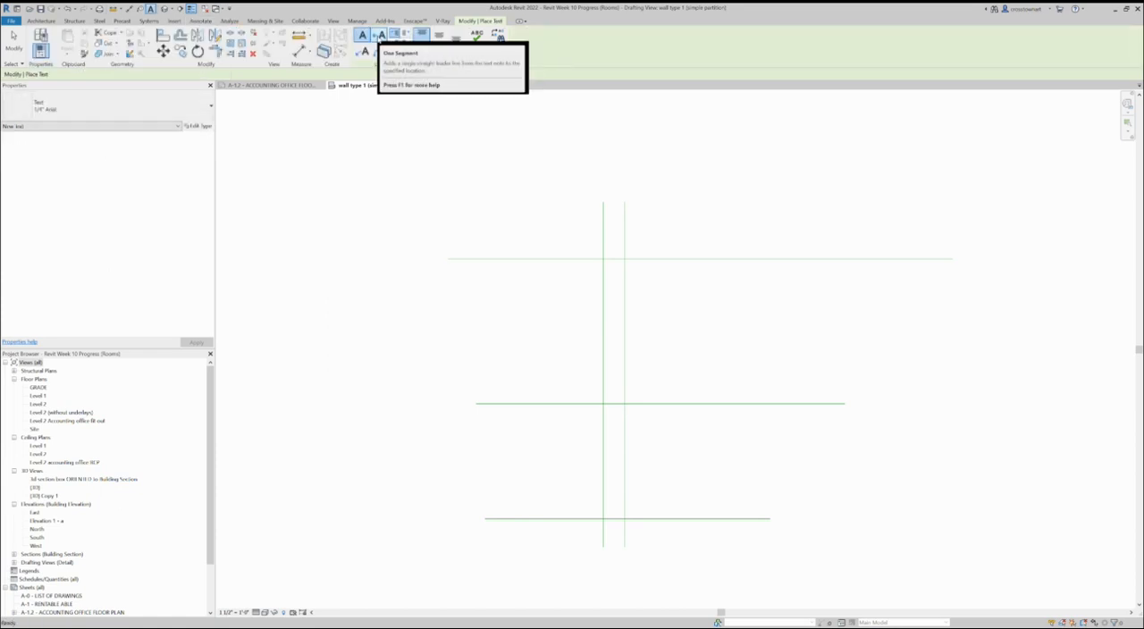
{"action": "left_click", "coordinate": [380, 37]}
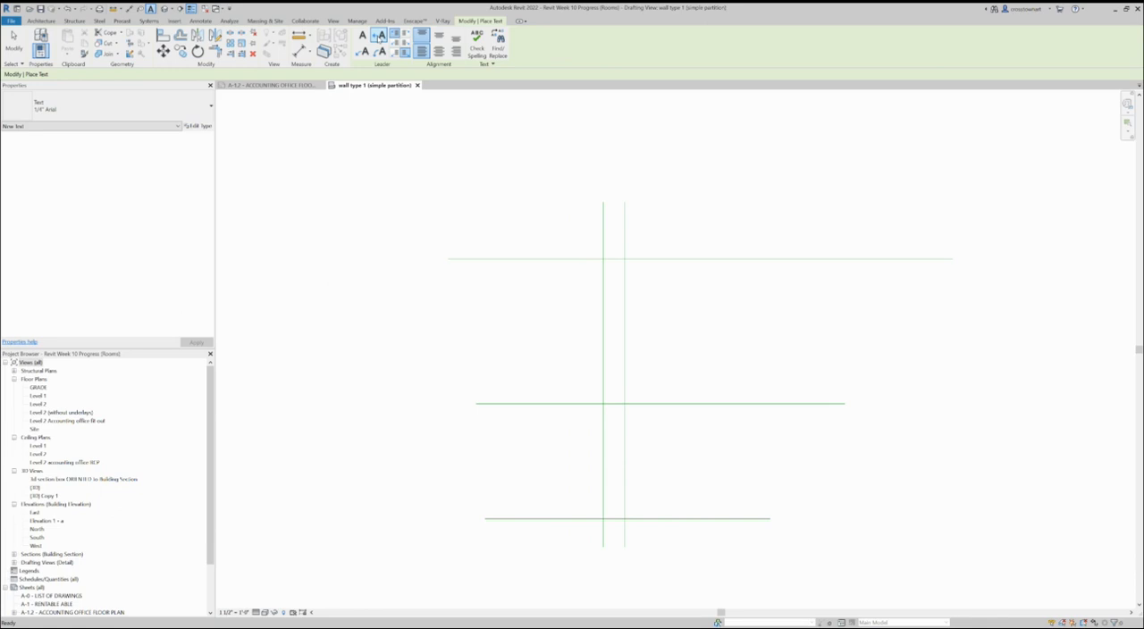
{"action": "left_click", "coordinate": [107, 106]}
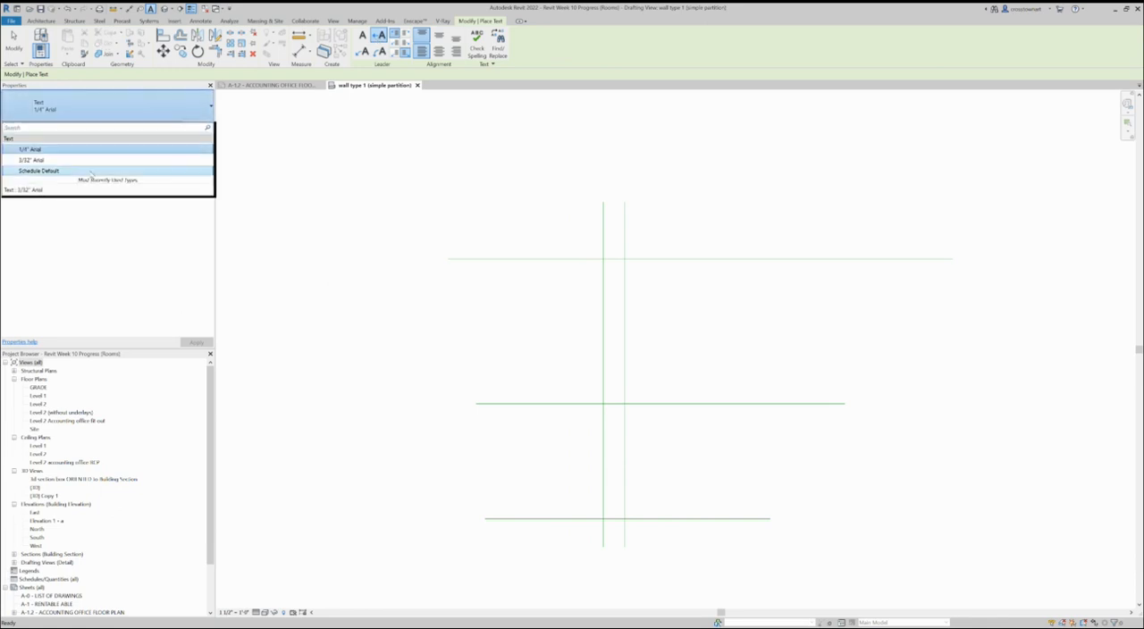
{"action": "left_click", "coordinate": [36, 161]}
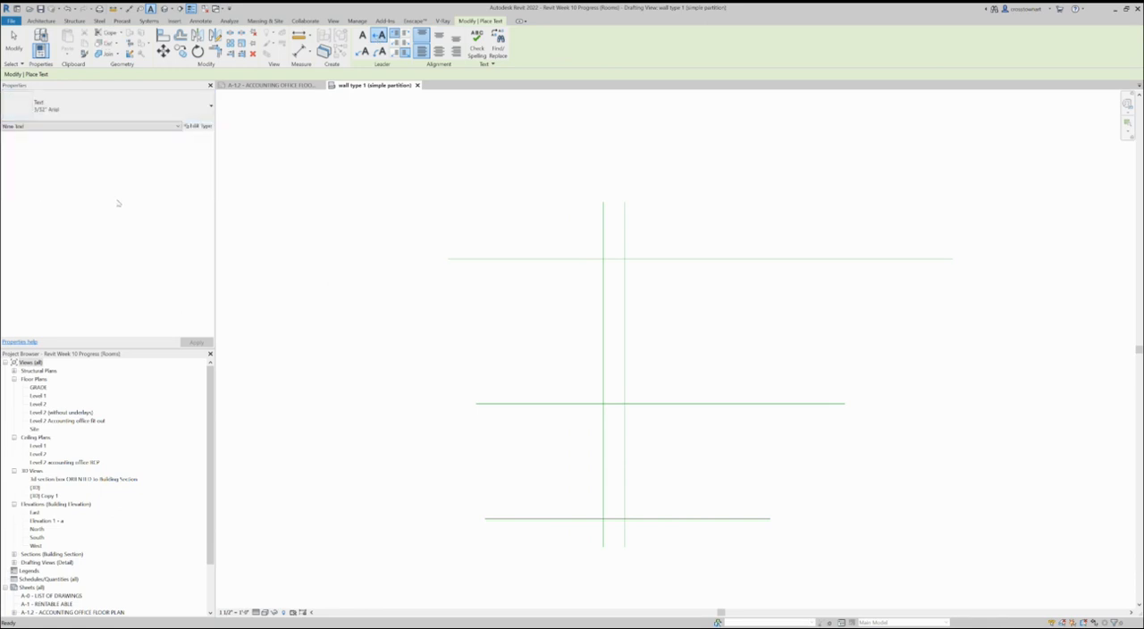
{"action": "left_click", "coordinate": [630, 519]}
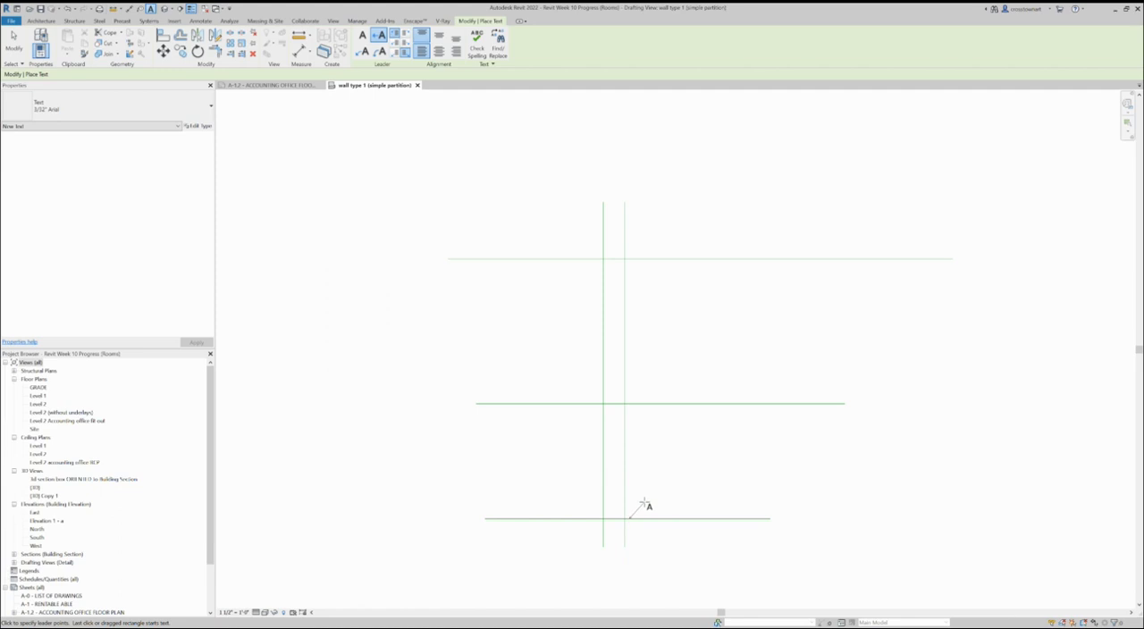
{"action": "left_click", "coordinate": [644, 504]}
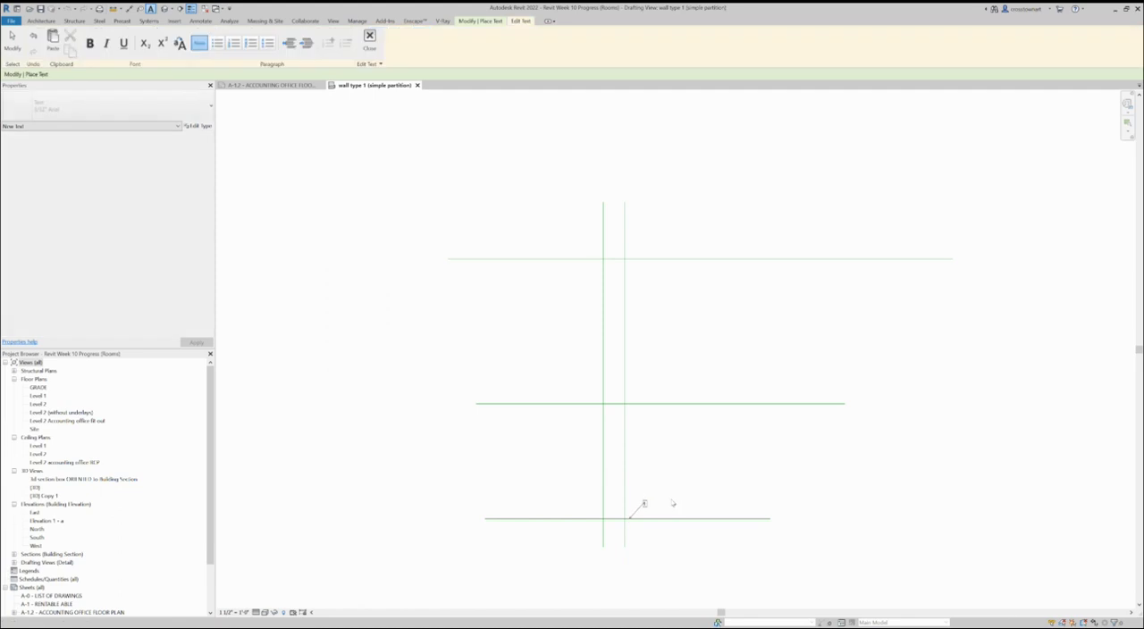
{"action": "type", "text": "FINISH"}
{"action": "type", "text": "FLOOR"}
{"action": "left_click", "coordinate": [661, 528]}
Step: Add a leader note reading "CEILING" where the middle horizontal line meets the second vertical line
{"action": "scroll", "coordinate": [662, 533], "scroll_direction": "up", "scroll_amount": 3}
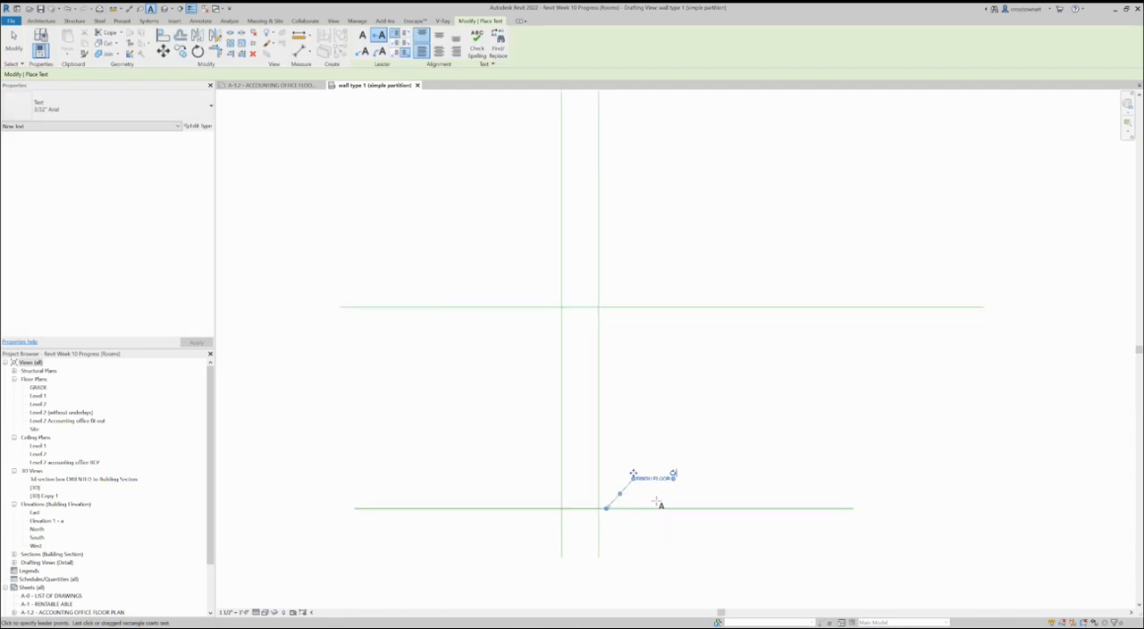
{"action": "left_click", "coordinate": [599, 306]}
{"action": "left_click", "coordinate": [630, 275]}
{"action": "type", "text": "CEILING"}
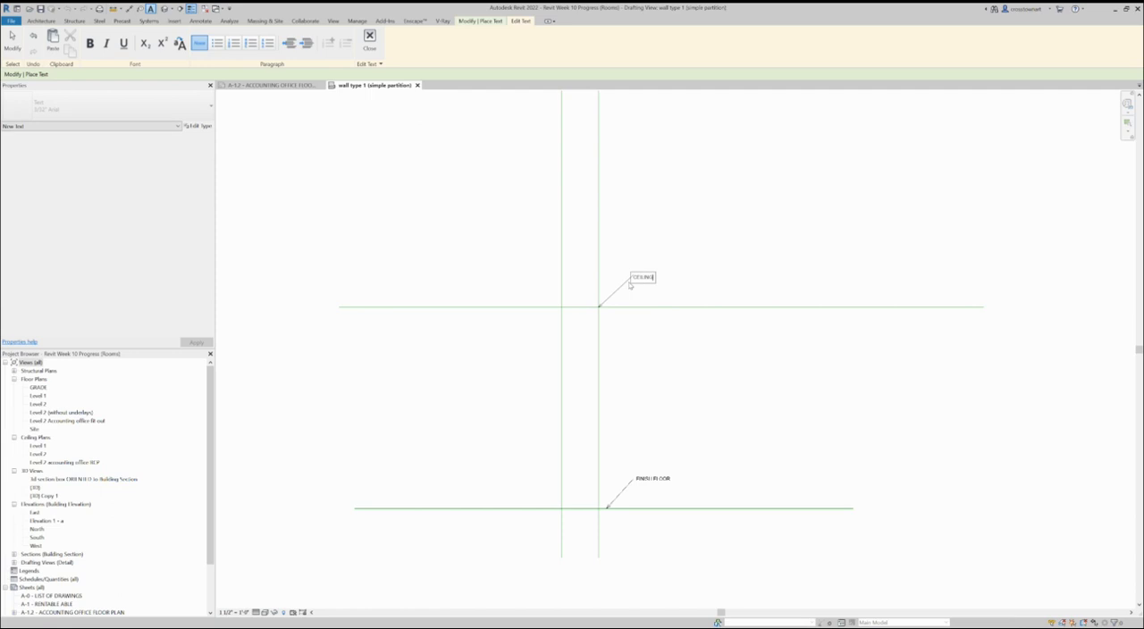
{"action": "left_click", "coordinate": [435, 373]}
Step: Label the uppermost horizontal line with a leader note reading "UNDERSIDE OF FLOOR ABOVE" and finish placing text
{"action": "scroll", "coordinate": [434, 375], "scroll_direction": "down", "scroll_amount": 2}
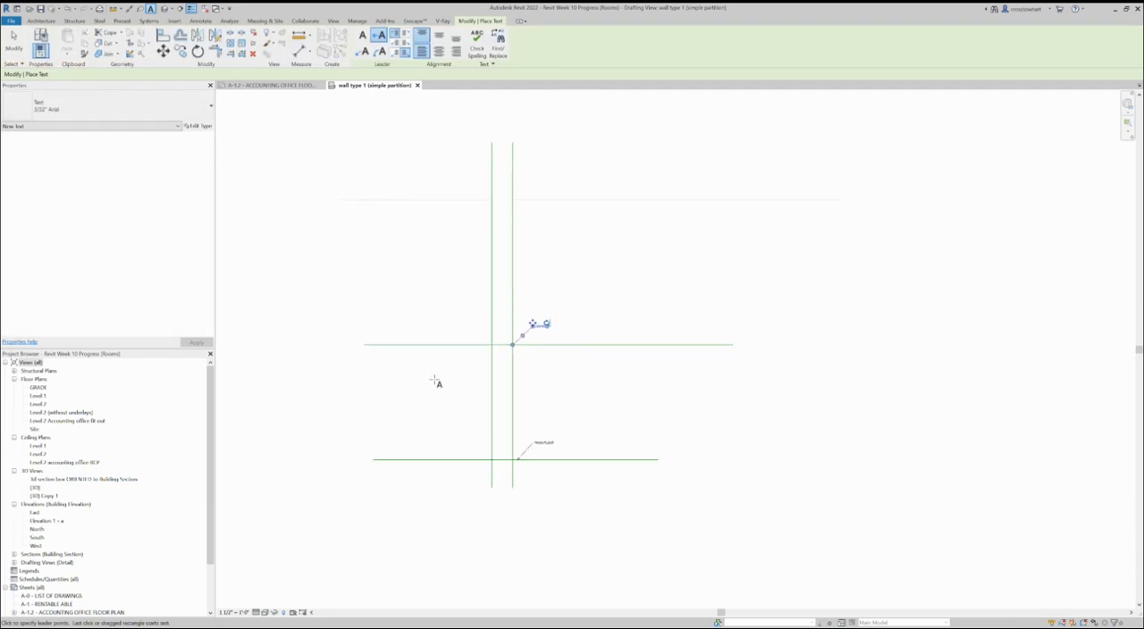
{"action": "left_click", "coordinate": [524, 201]}
{"action": "left_click", "coordinate": [539, 237]}
{"action": "type", "text": "TO"}
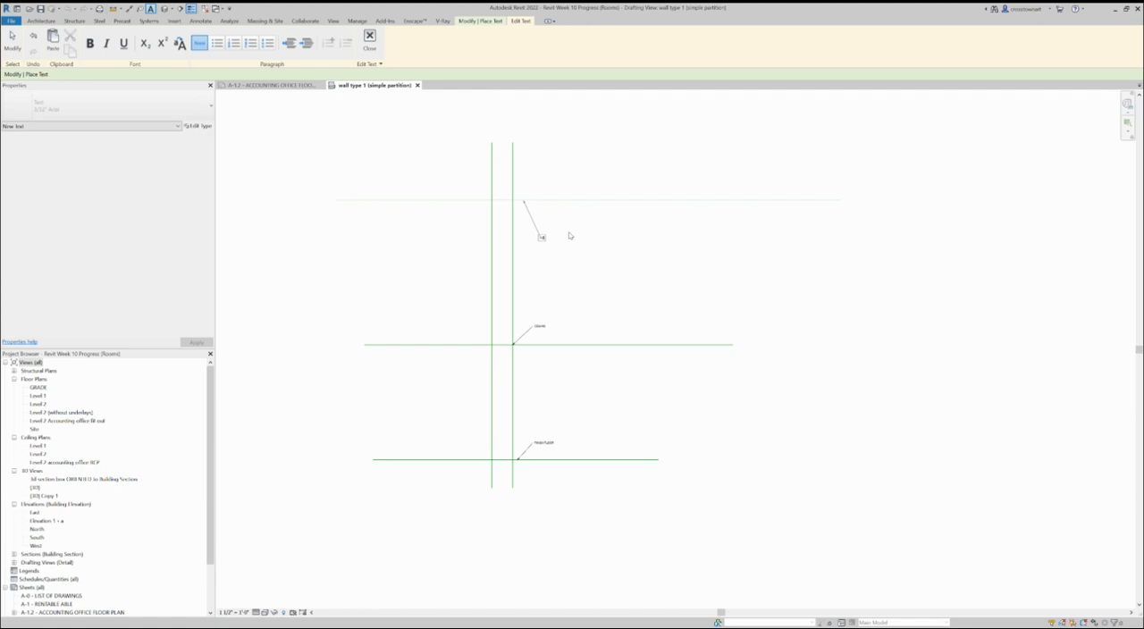
{"action": "key", "text": "BackSpace"}
{"action": "key", "text": "BackSpace"}
{"action": "type", "text": "UNDESID OF FLOOR ABOVE"}
{"action": "left_click", "coordinate": [12, 40]}
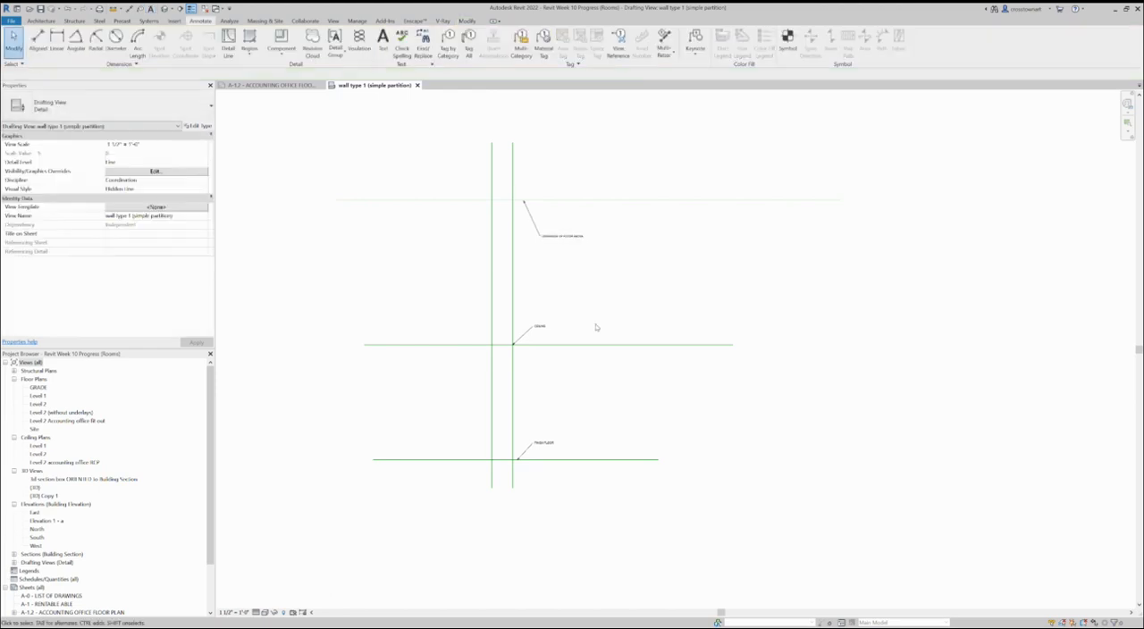
Step: Add an aligned dimension from the finish floor line to the underside of the floor above, beside the notes
{"action": "scroll", "coordinate": [536, 377], "scroll_direction": "up", "scroll_amount": 1}
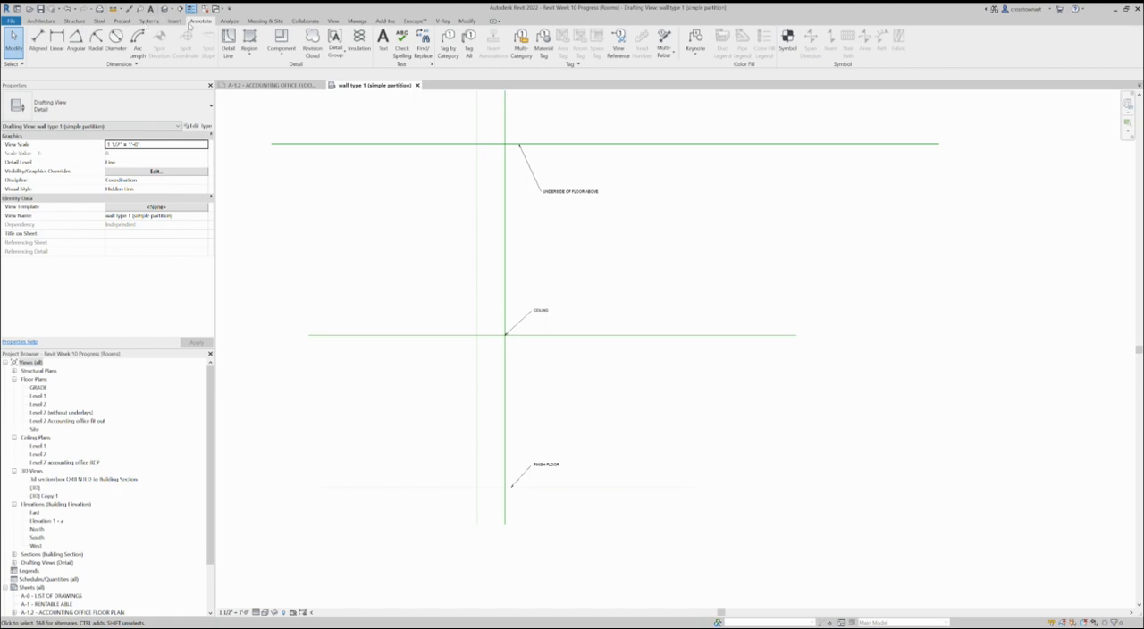
{"action": "left_click", "coordinate": [38, 39]}
{"action": "left_click", "coordinate": [599, 487]}
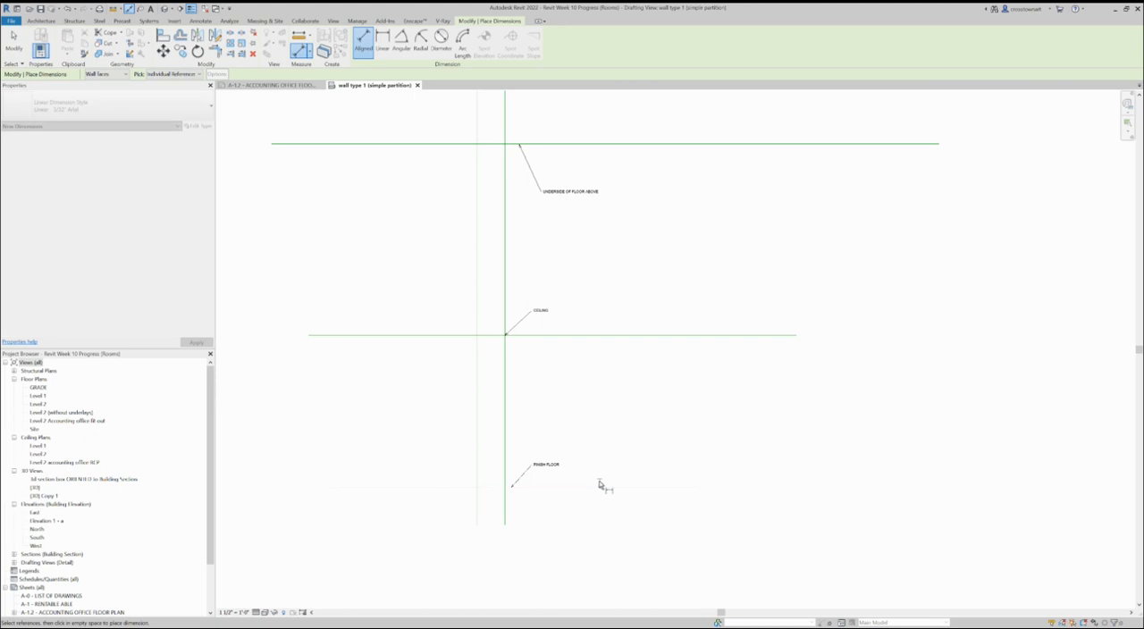
{"action": "left_click", "coordinate": [611, 145]}
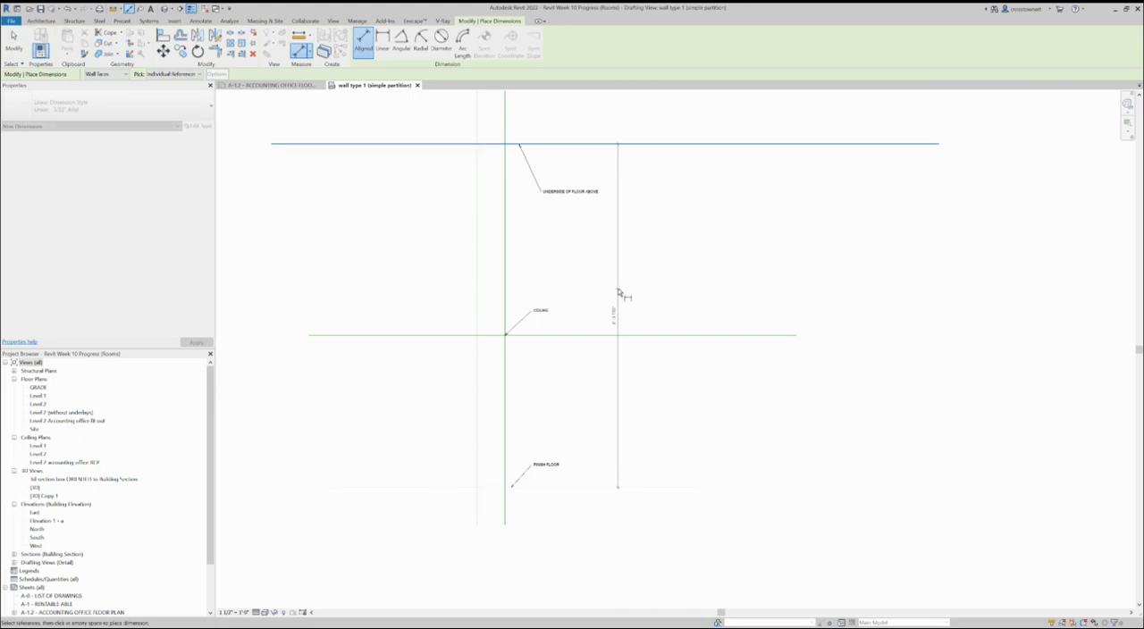
{"action": "scroll", "coordinate": [596, 332], "scroll_direction": "up", "scroll_amount": 3}
{"action": "scroll", "coordinate": [615, 314], "scroll_direction": "down", "scroll_amount": 2}
{"action": "left_click", "coordinate": [637, 310]}
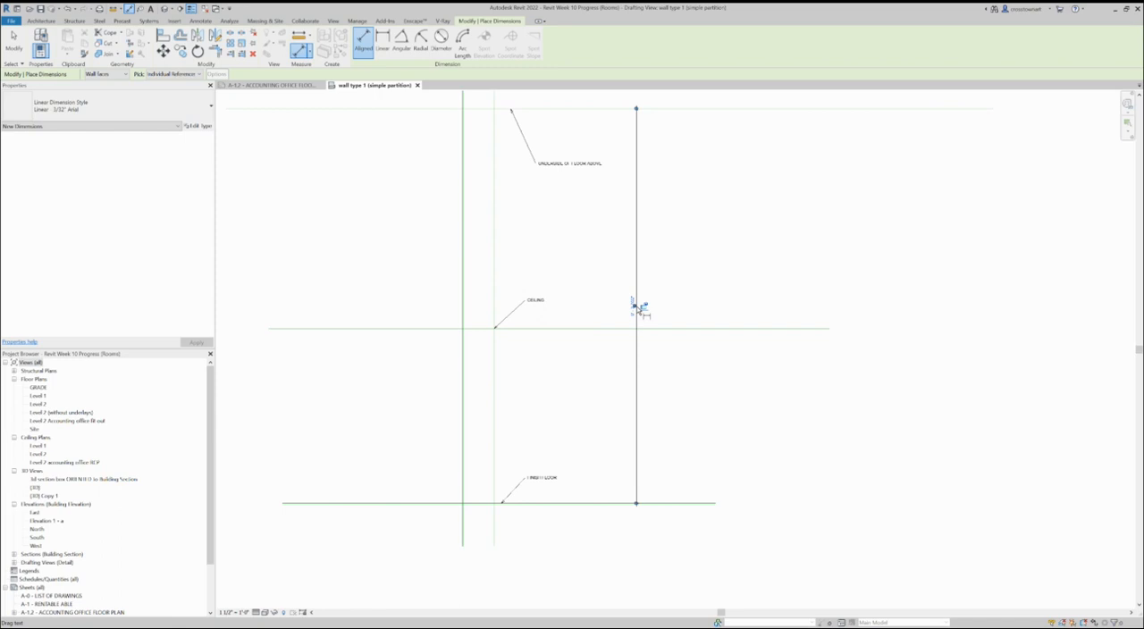
Step: Add an aligned dimension across the two vertical wall lines, between the ceiling and finish floor lines
{"action": "scroll", "coordinate": [502, 379], "scroll_direction": "down", "scroll_amount": 3}
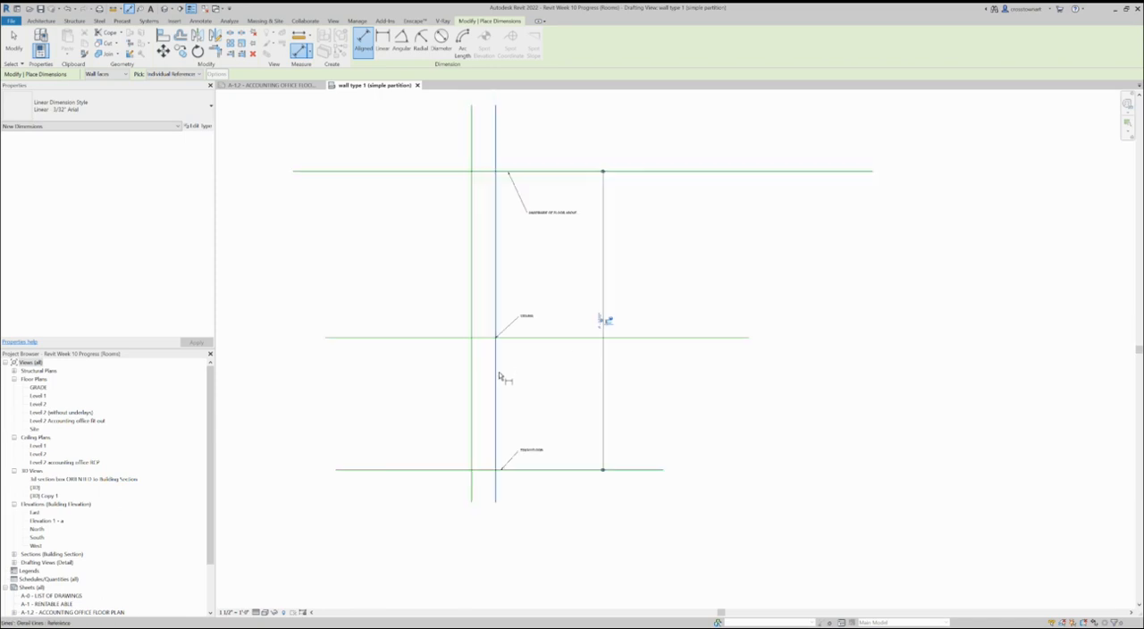
{"action": "scroll", "coordinate": [501, 379], "scroll_direction": "up", "scroll_amount": 2}
{"action": "left_click", "coordinate": [462, 373]}
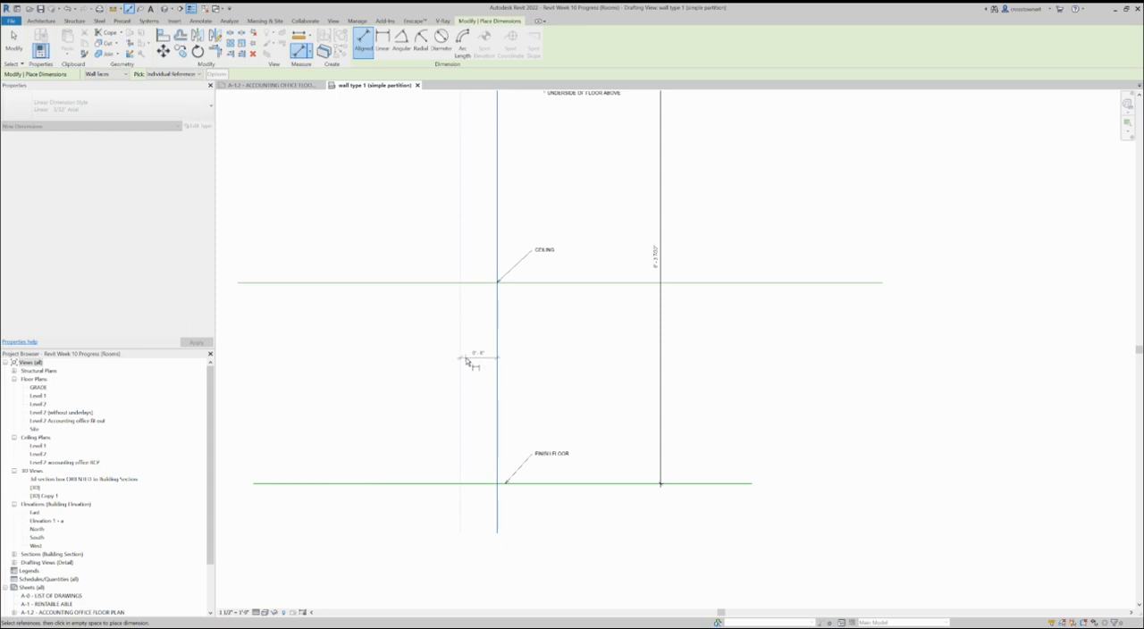
{"action": "scroll", "coordinate": [473, 369], "scroll_direction": "up", "scroll_amount": 3}
{"action": "left_click", "coordinate": [487, 304]}
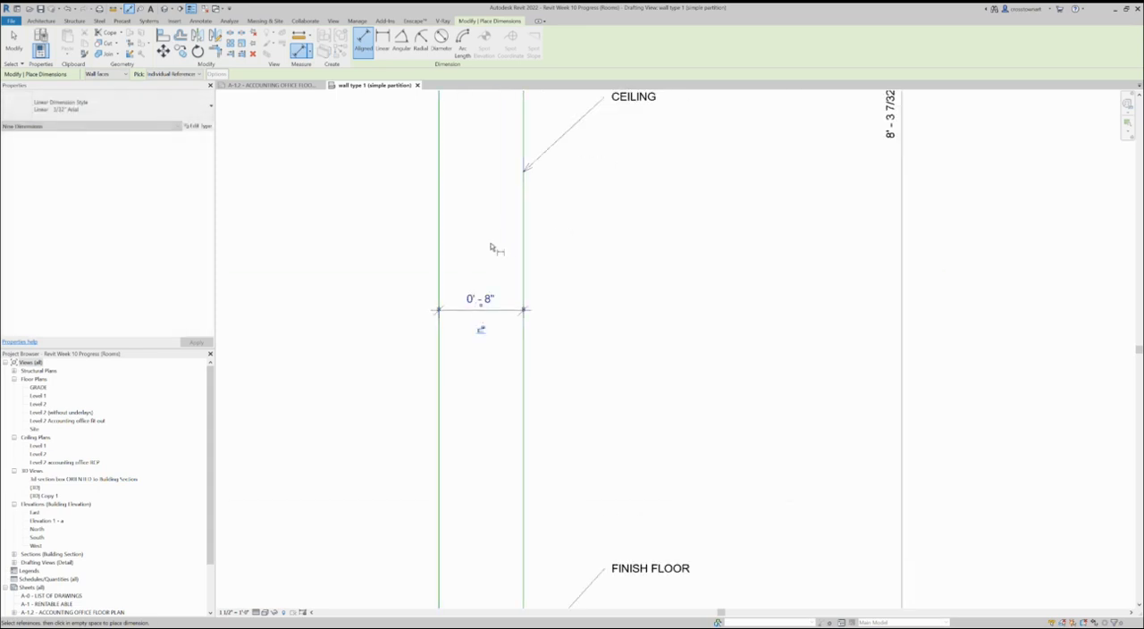
{"action": "scroll", "coordinate": [499, 247], "scroll_direction": "down", "scroll_amount": 3}
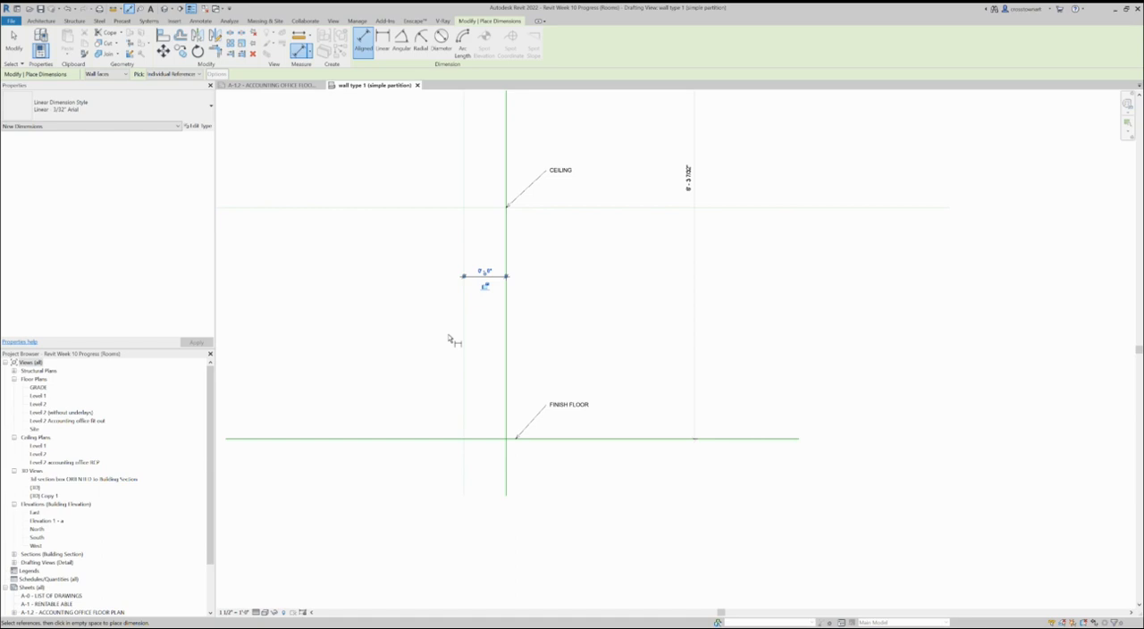
{"action": "scroll", "coordinate": [636, 465], "scroll_direction": "down", "scroll_amount": 2}
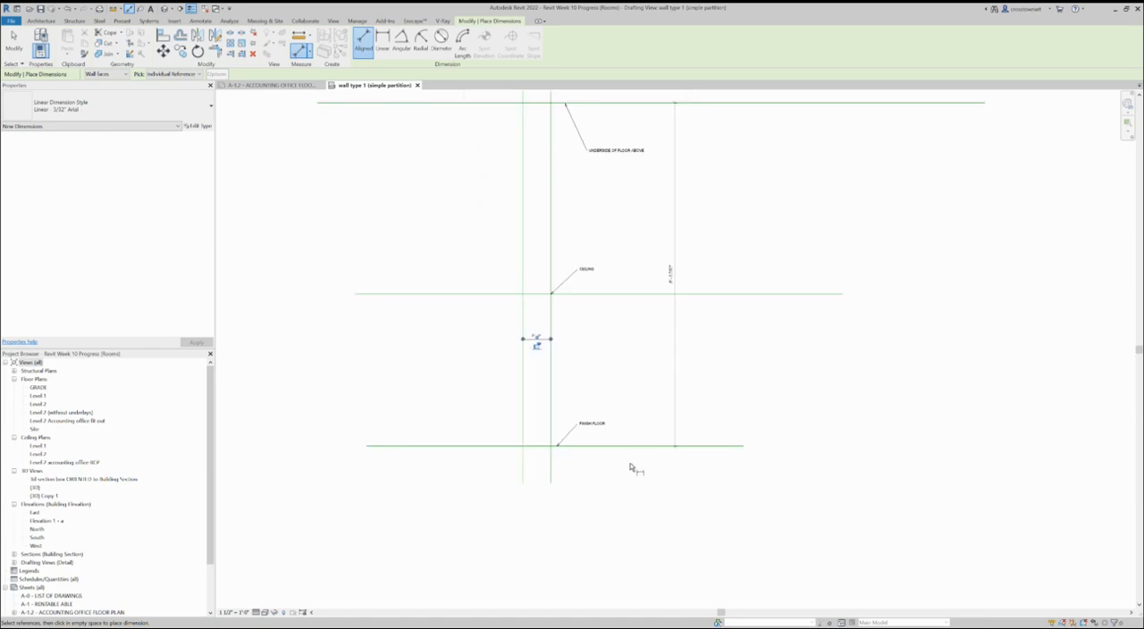
{"action": "scroll", "coordinate": [451, 437], "scroll_direction": "up", "scroll_amount": 1}
{"action": "scroll", "coordinate": [450, 451], "scroll_direction": "down", "scroll_amount": 2}
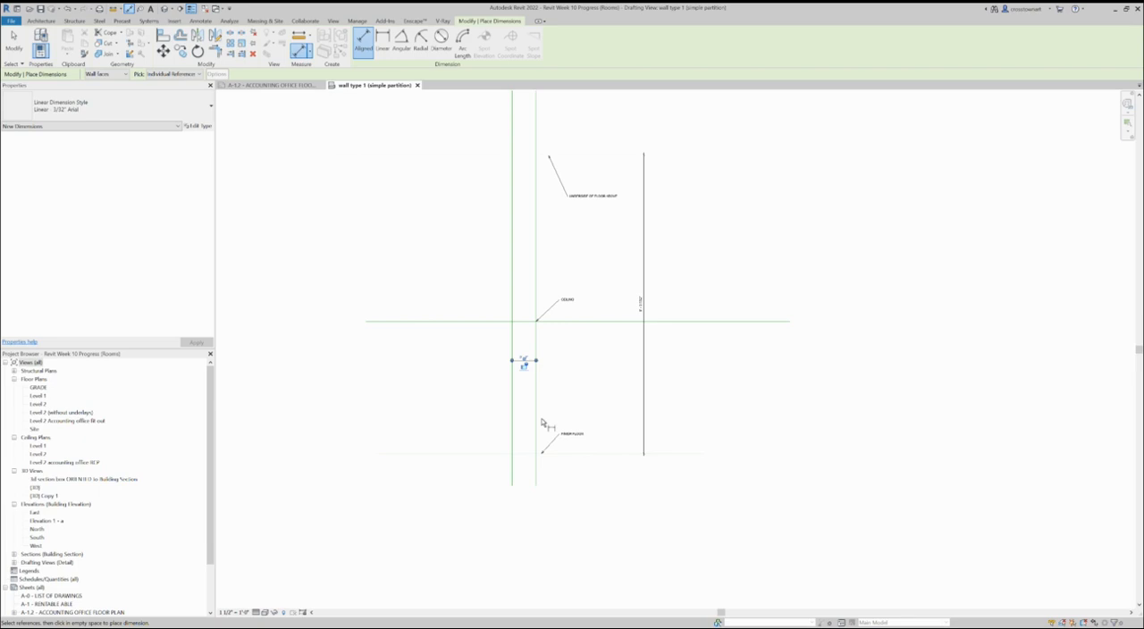
{"action": "scroll", "coordinate": [683, 321], "scroll_direction": "up", "scroll_amount": 2}
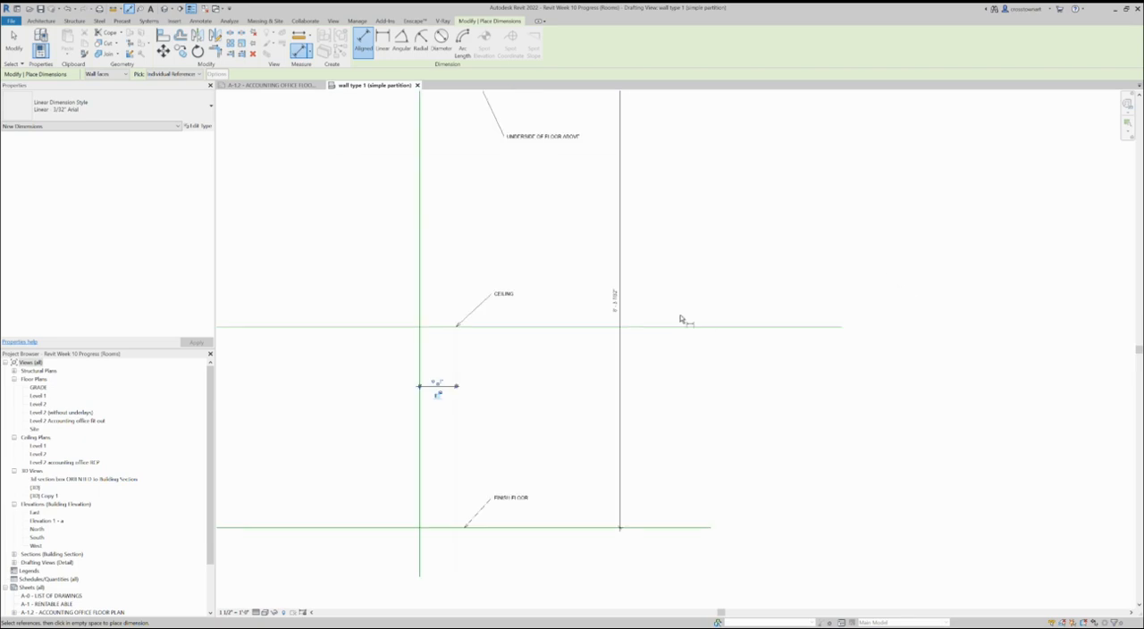
{"action": "scroll", "coordinate": [502, 439], "scroll_direction": "down", "scroll_amount": 2}
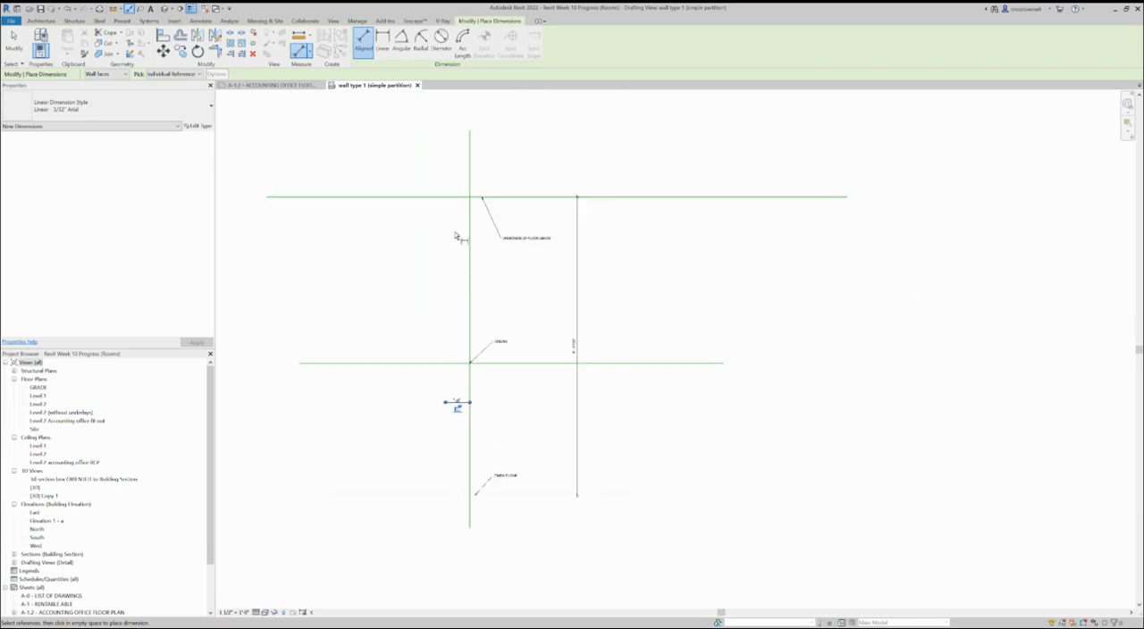
Step: Finish dimensioning and reposition the uppermost horizontal line by setting its dimension from the finish floor to 8'
{"action": "key", "text": "Escape"}
{"action": "key", "text": "Escape"}
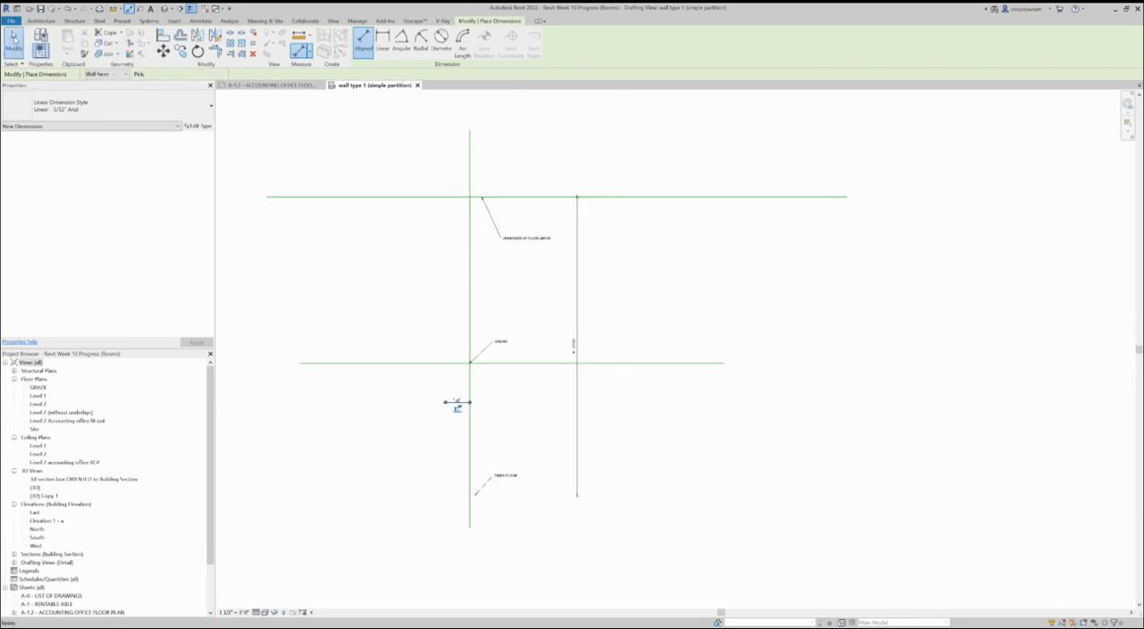
{"action": "left_click", "coordinate": [386, 195]}
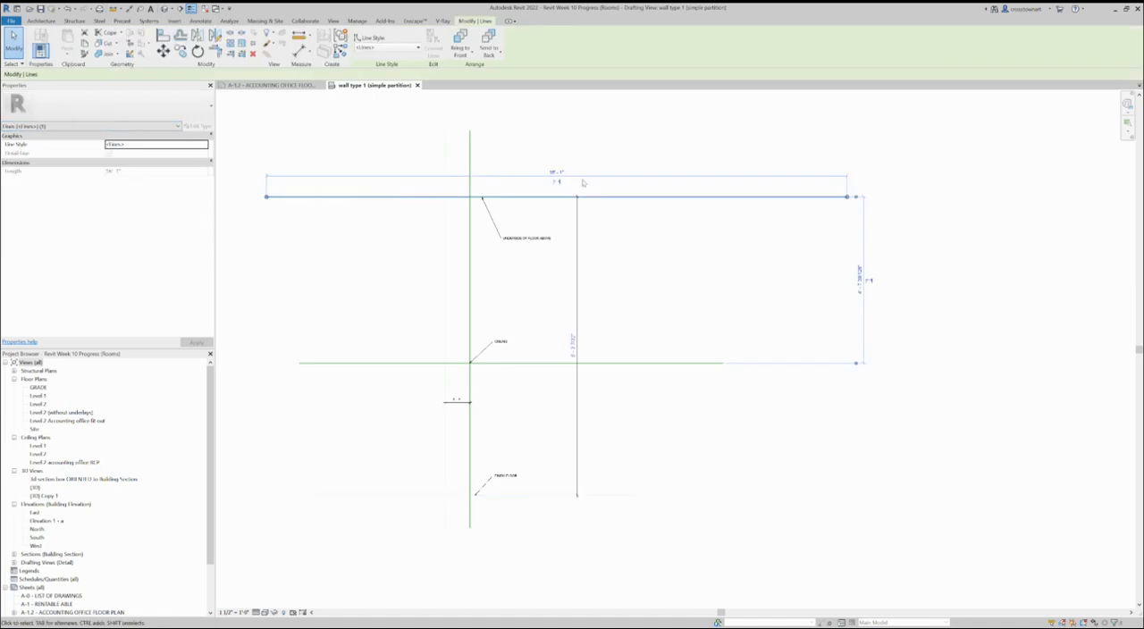
{"action": "scroll", "coordinate": [572, 345], "scroll_direction": "up", "scroll_amount": 2}
{"action": "left_click", "coordinate": [573, 346]}
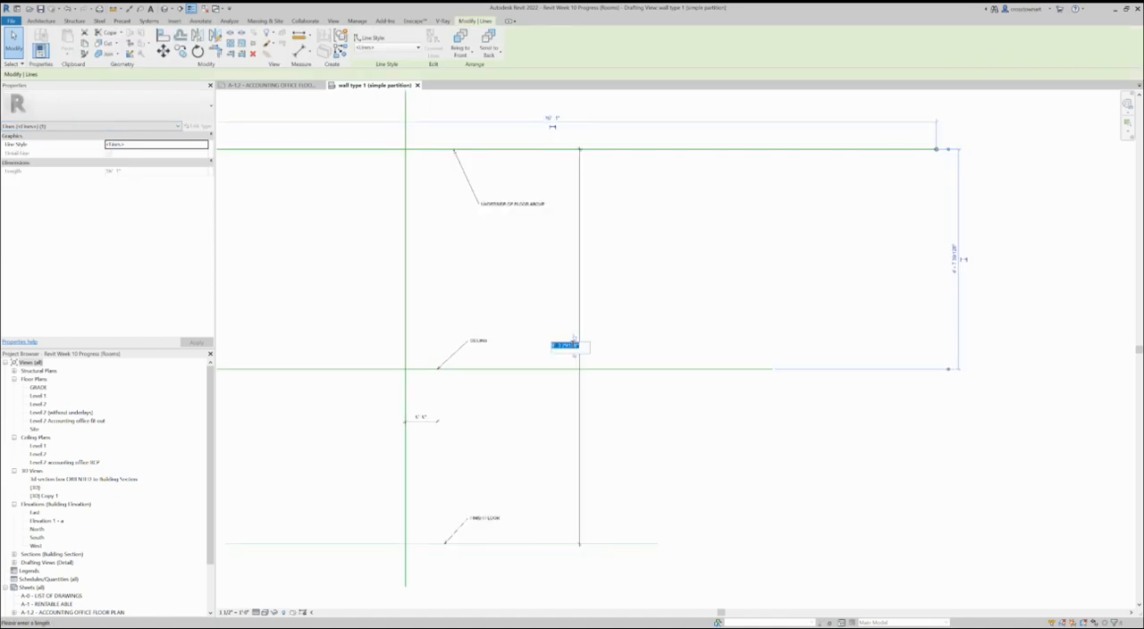
{"action": "type", "text": "8"}
{"action": "key", "text": "Return"}
{"action": "scroll", "coordinate": [577, 351], "scroll_direction": "down", "scroll_amount": 2}
{"action": "left_click", "coordinate": [603, 404]}
Step: Move the floor-to-floor height dimension closer to the vertical wall lines and deselect it
{"action": "scroll", "coordinate": [531, 408], "scroll_direction": "up", "scroll_amount": 2}
{"action": "mouse_move", "coordinate": [616, 279]}
{"action": "left_mouse_down"}
{"action": "mouse_move", "coordinate": [528, 276]}
{"action": "mouse_move", "coordinate": [555, 279]}
{"action": "left_mouse_up"}
{"action": "left_click", "coordinate": [604, 373]}
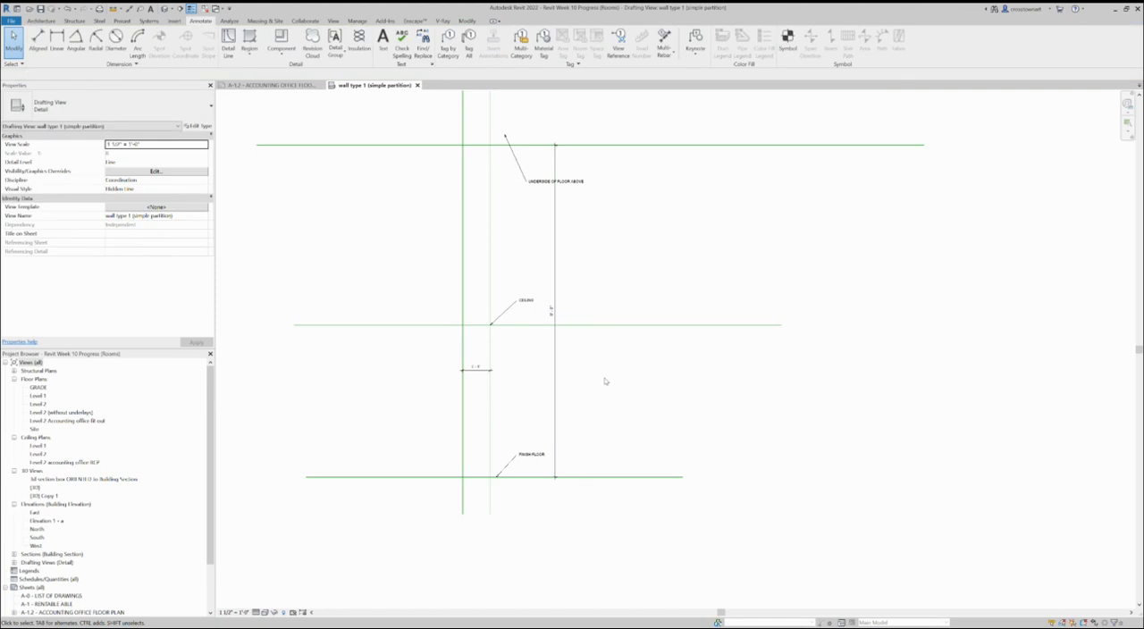
Step: Draw a detail-line rectangle around the wall detail in the Hidden Lines style, about 6'-8" wide and 12' high
{"action": "scroll", "coordinate": [599, 384], "scroll_direction": "down", "scroll_amount": 2}
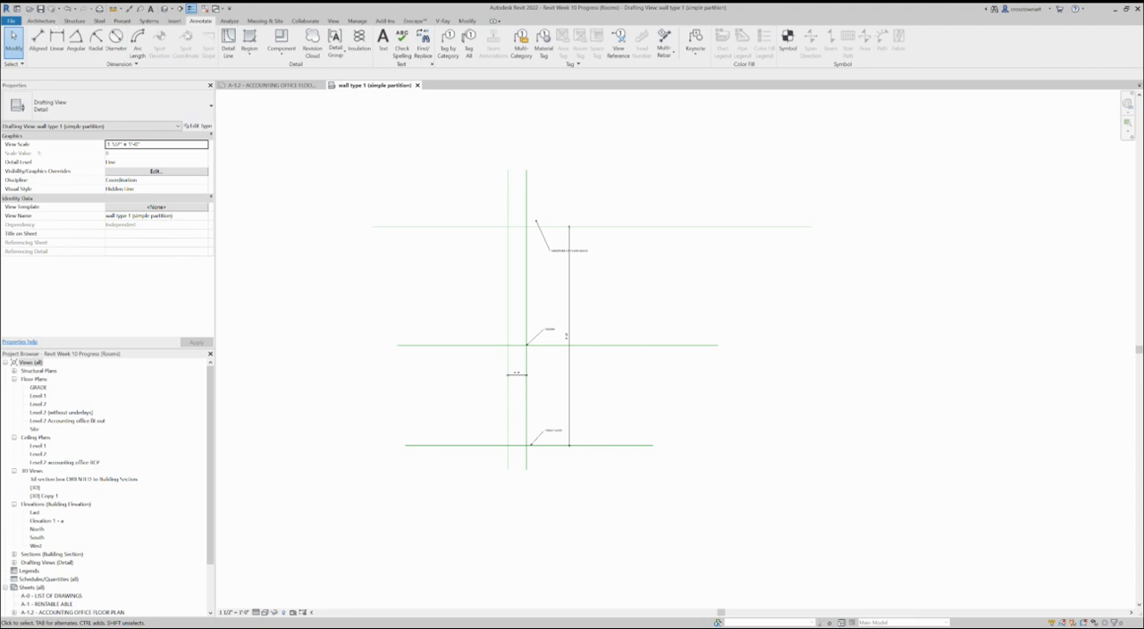
{"action": "left_click", "coordinate": [228, 40]}
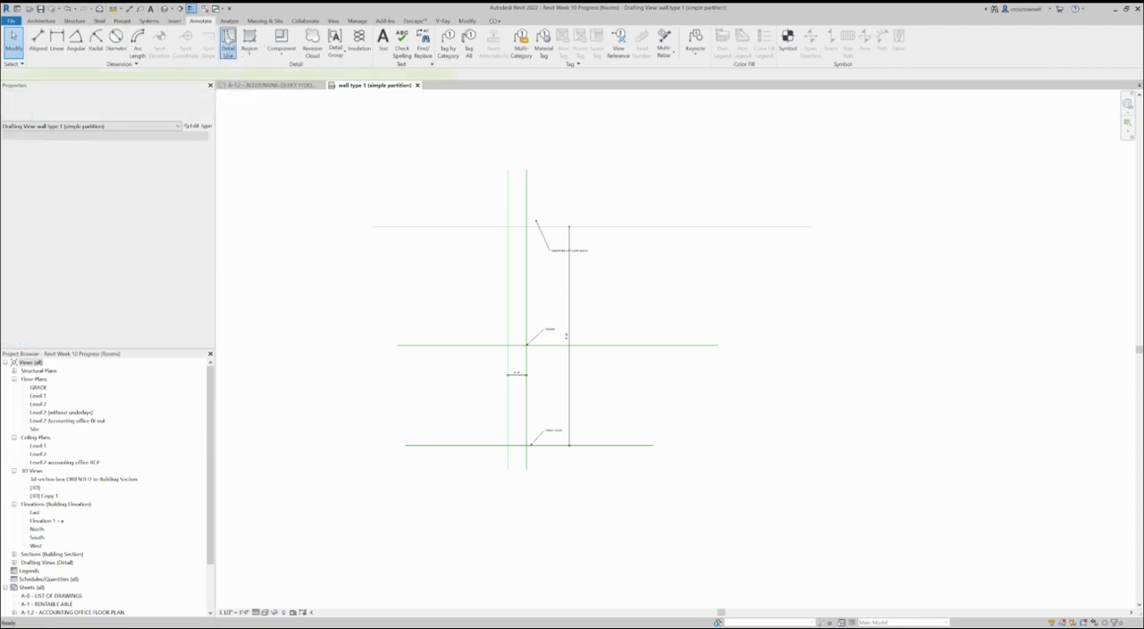
{"action": "left_click", "coordinate": [454, 48]}
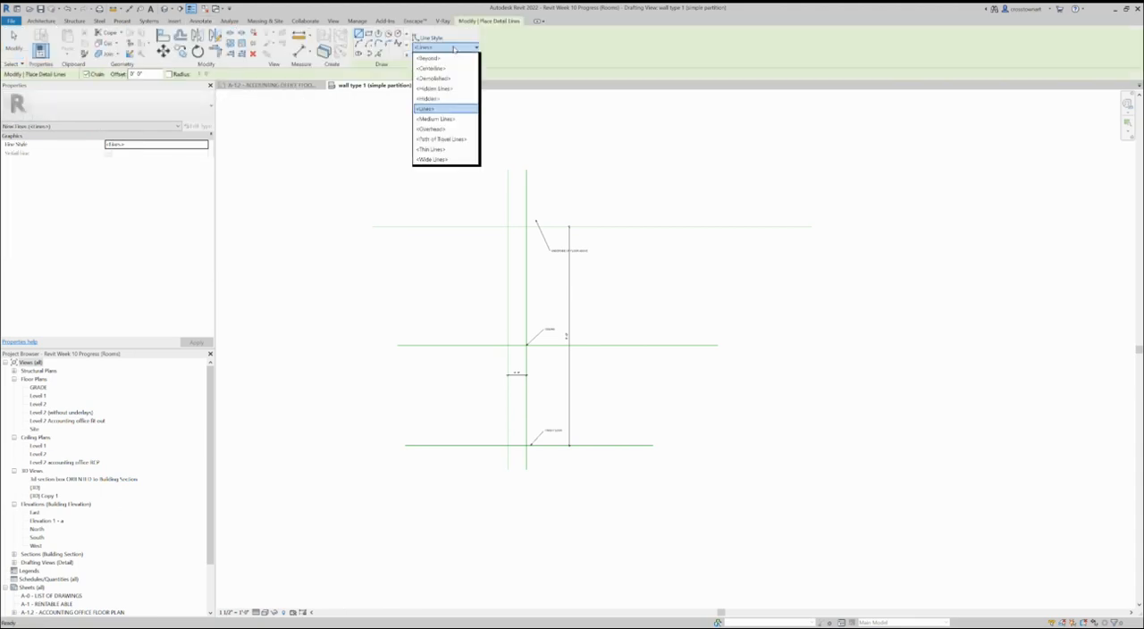
{"action": "left_click", "coordinate": [434, 88]}
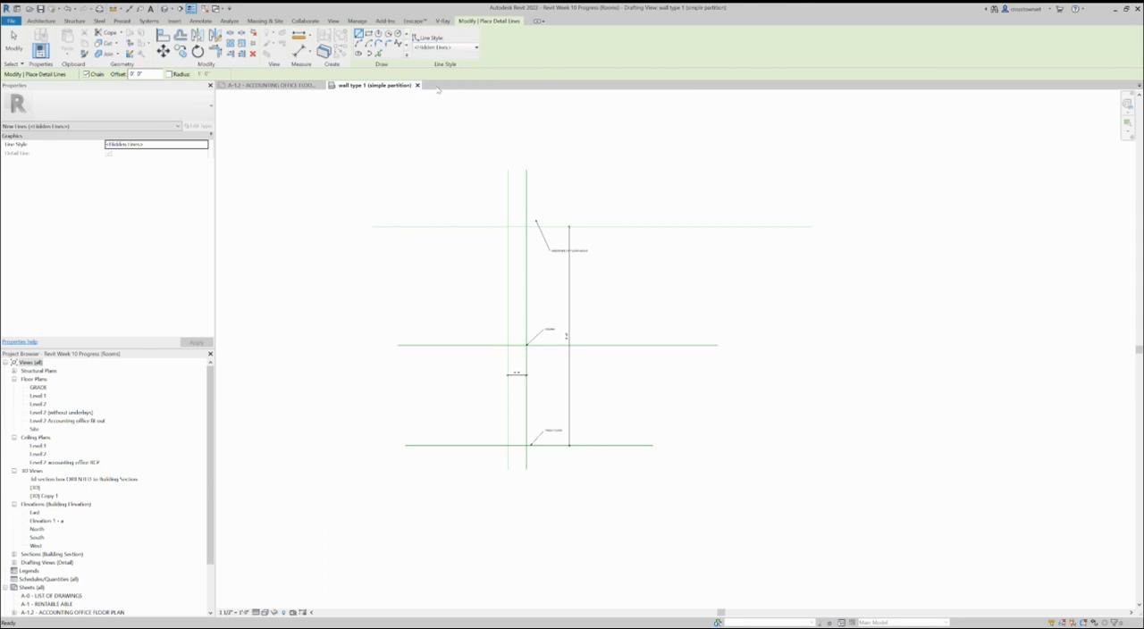
{"action": "left_click", "coordinate": [367, 33]}
{"action": "left_click", "coordinate": [452, 169]}
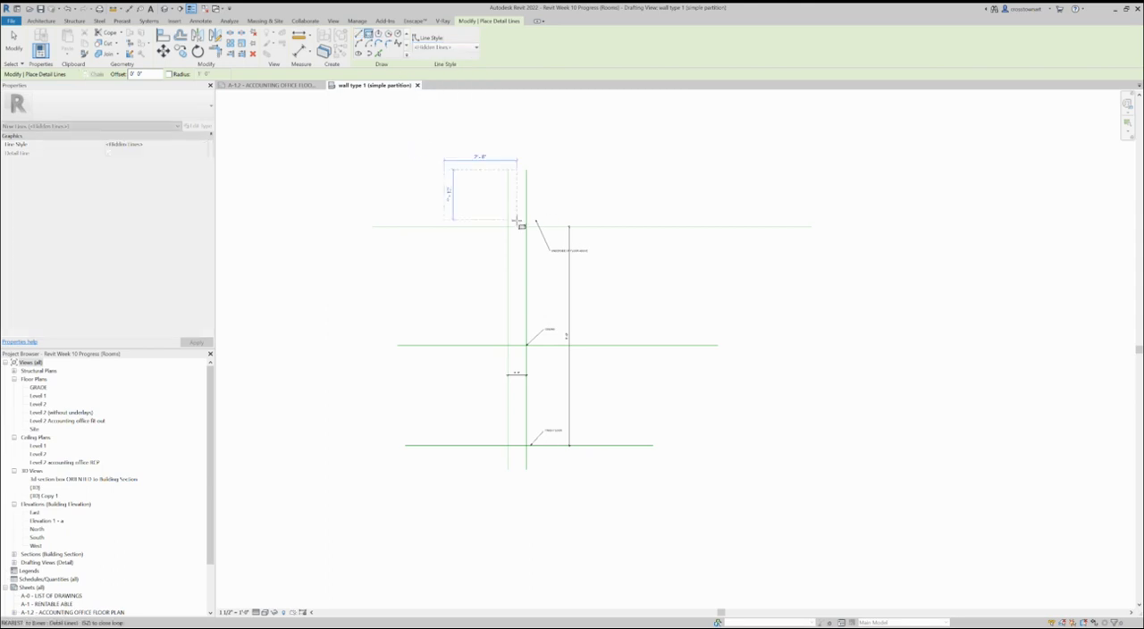
{"action": "left_click", "coordinate": [626, 501]}
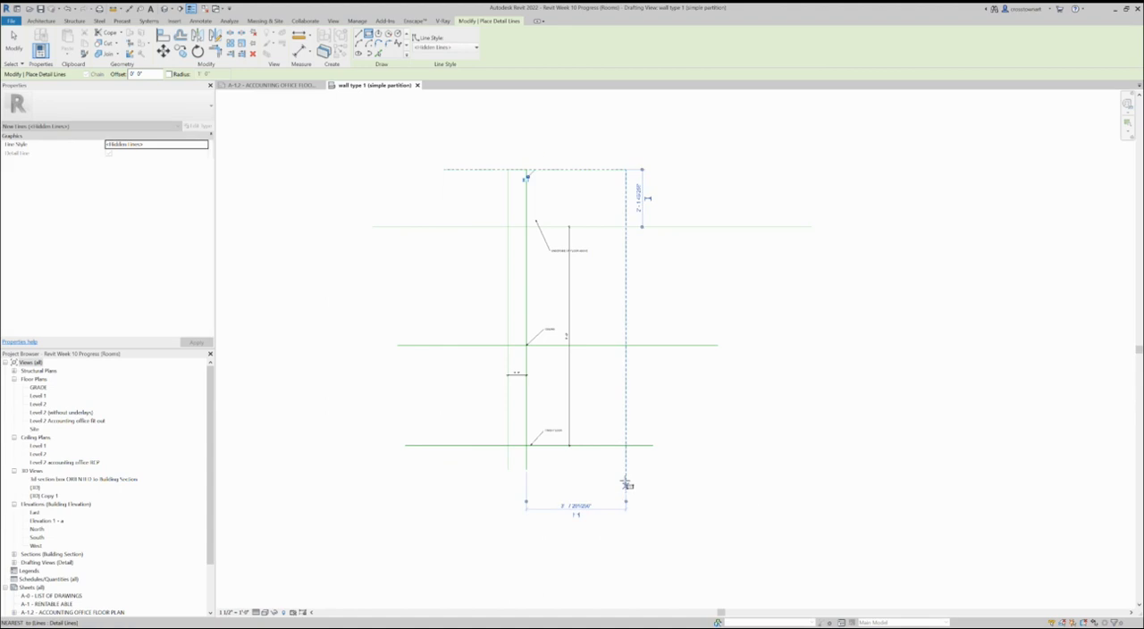
{"action": "left_click", "coordinate": [13, 40]}
Step: Add an aligned dimension across the dashed rectangle's width, placed above its upper edge
{"action": "scroll", "coordinate": [494, 306], "scroll_direction": "up", "scroll_amount": 1}
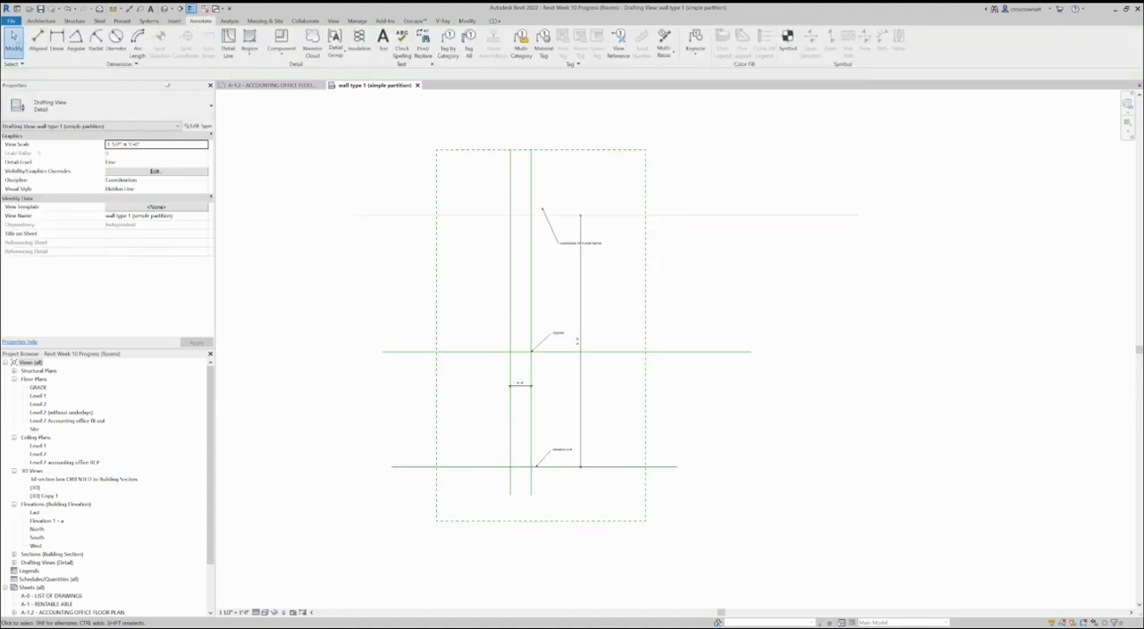
{"action": "left_click", "coordinate": [38, 40]}
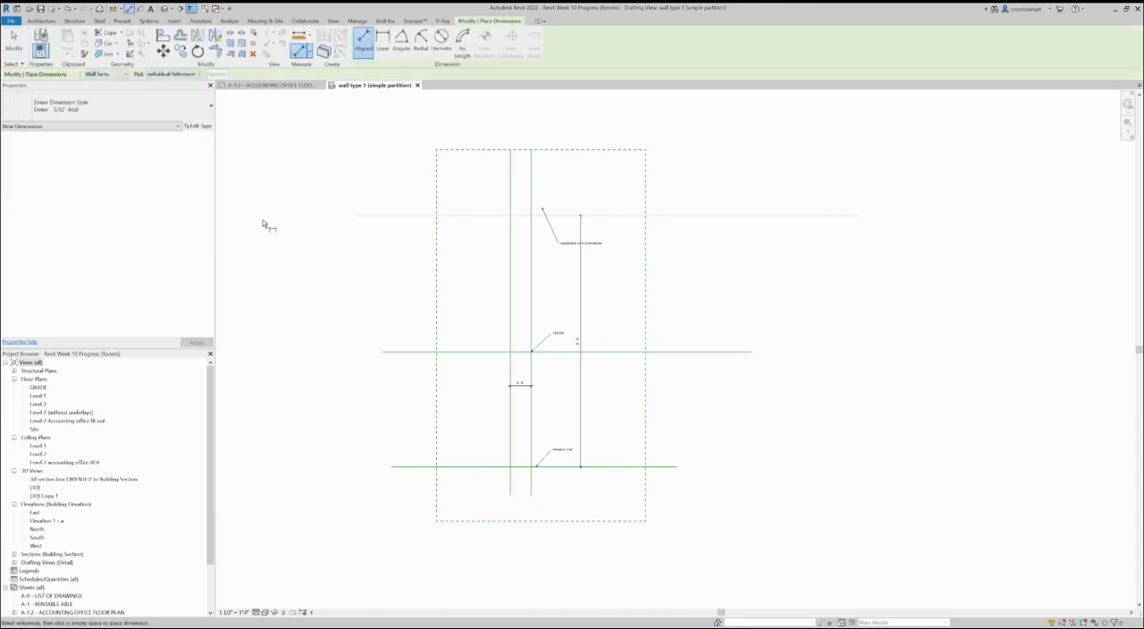
{"action": "left_click", "coordinate": [439, 277]}
{"action": "left_click", "coordinate": [647, 276]}
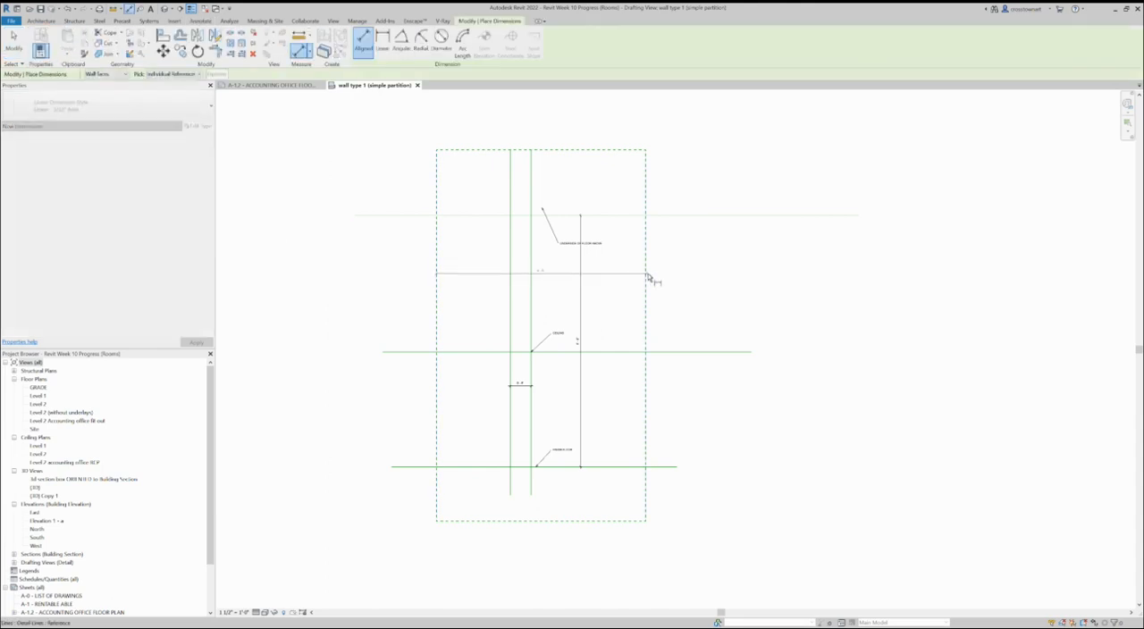
{"action": "left_click", "coordinate": [588, 136]}
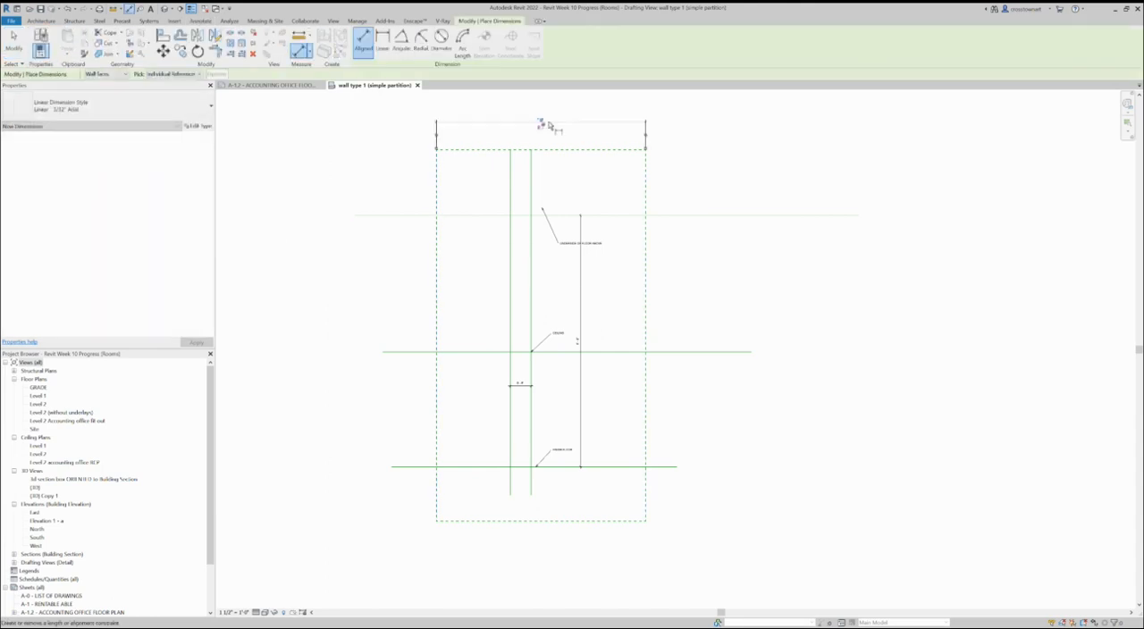
Step: Add an aligned dimension for the dashed rectangle's height, placed outside its right edge, and finish dimensioning
{"action": "left_click", "coordinate": [620, 150]}
{"action": "left_click", "coordinate": [611, 521]}
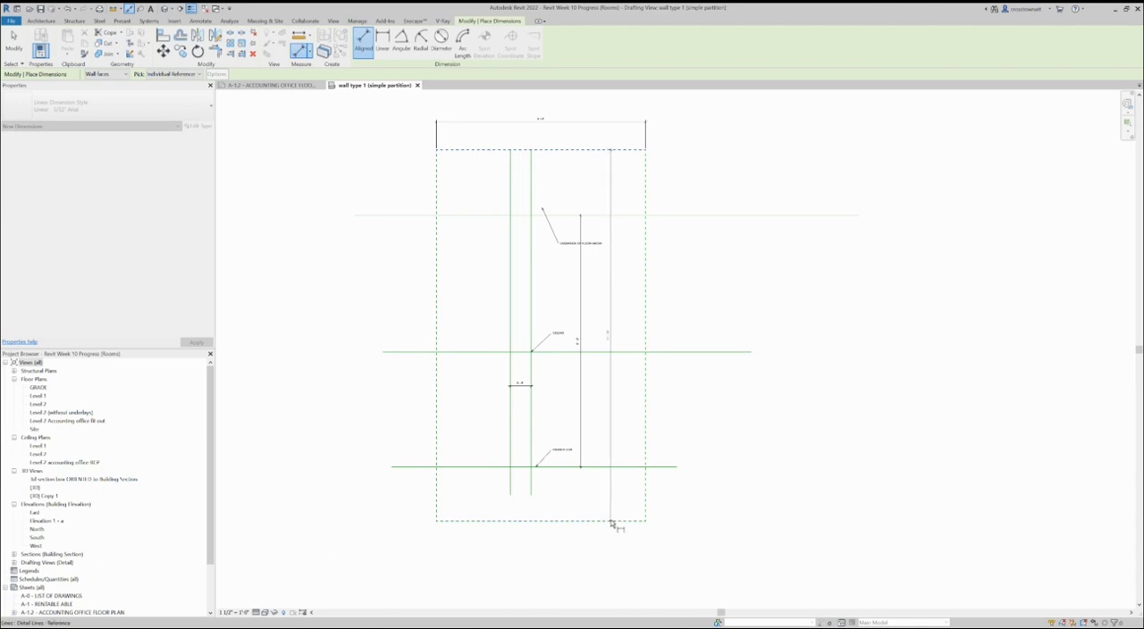
{"action": "left_click", "coordinate": [712, 513]}
{"action": "scroll", "coordinate": [684, 335], "scroll_direction": "up", "scroll_amount": 3}
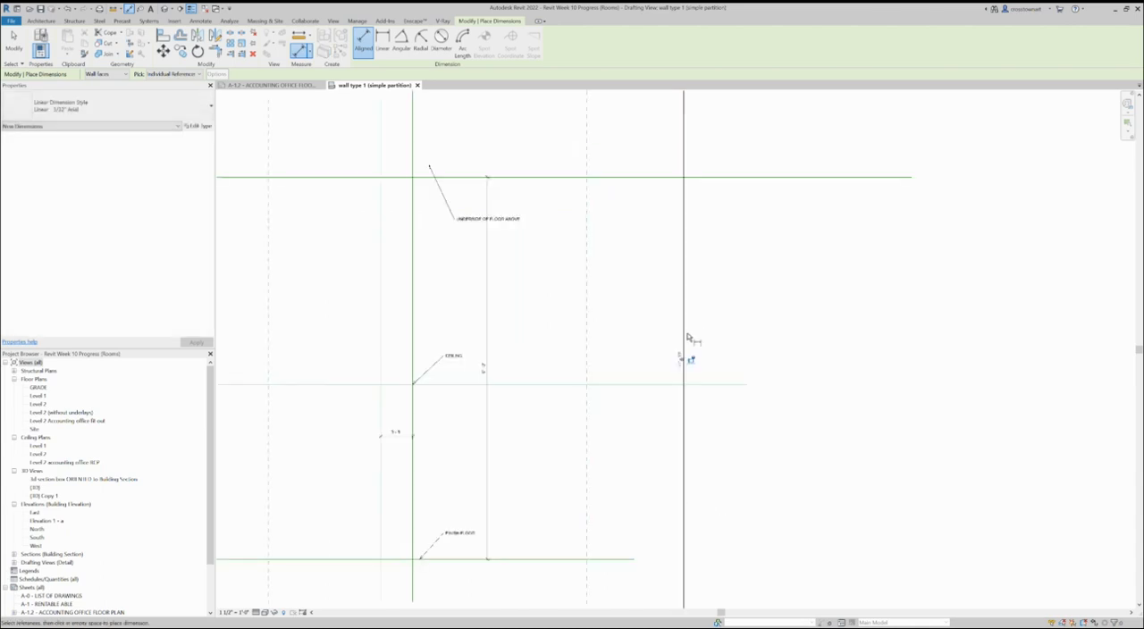
{"action": "scroll", "coordinate": [655, 358], "scroll_direction": "down", "scroll_amount": 4}
{"action": "key", "text": "Escape"}
{"action": "key", "text": "Escape"}
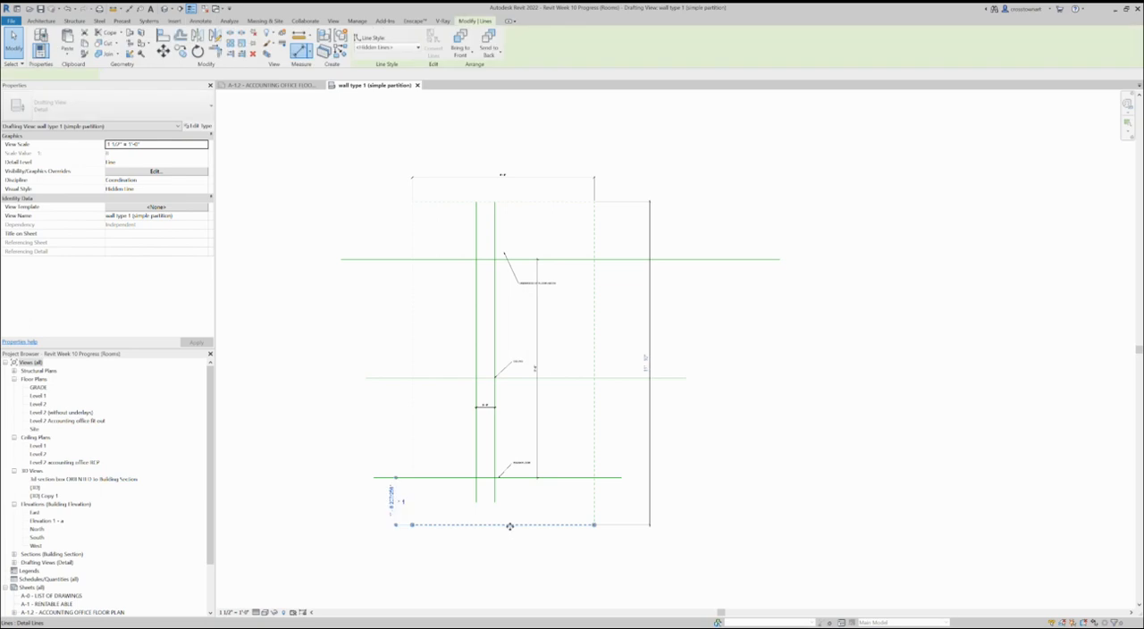
Step: Set the dashed rectangle's height to 10' by repositioning its lower edge
{"action": "left_click", "coordinate": [503, 525]}
{"action": "scroll", "coordinate": [701, 361], "scroll_direction": "up", "scroll_amount": 2}
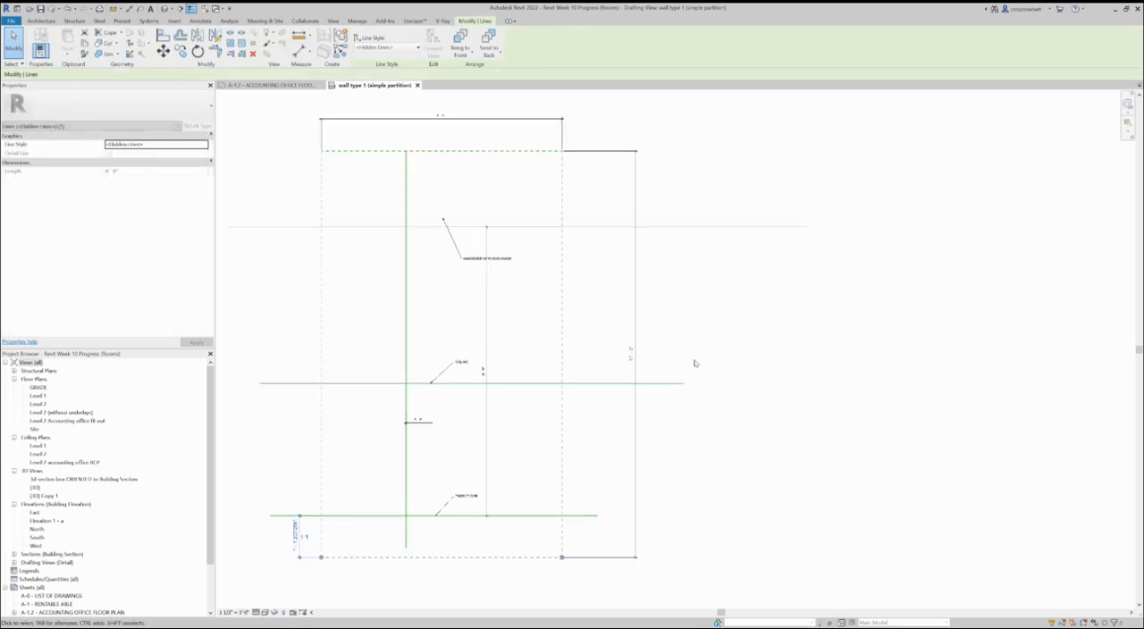
{"action": "left_click", "coordinate": [629, 355]}
{"action": "type", "text": "10"}
{"action": "key", "text": "Return"}
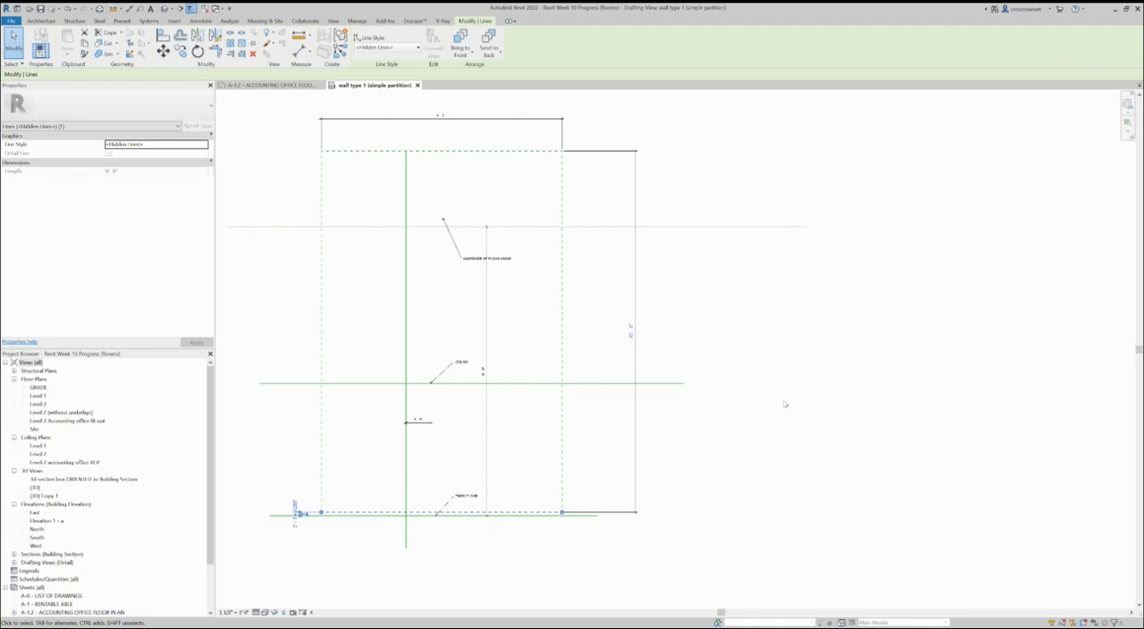
{"action": "scroll", "coordinate": [661, 451], "scroll_direction": "down", "scroll_amount": 2}
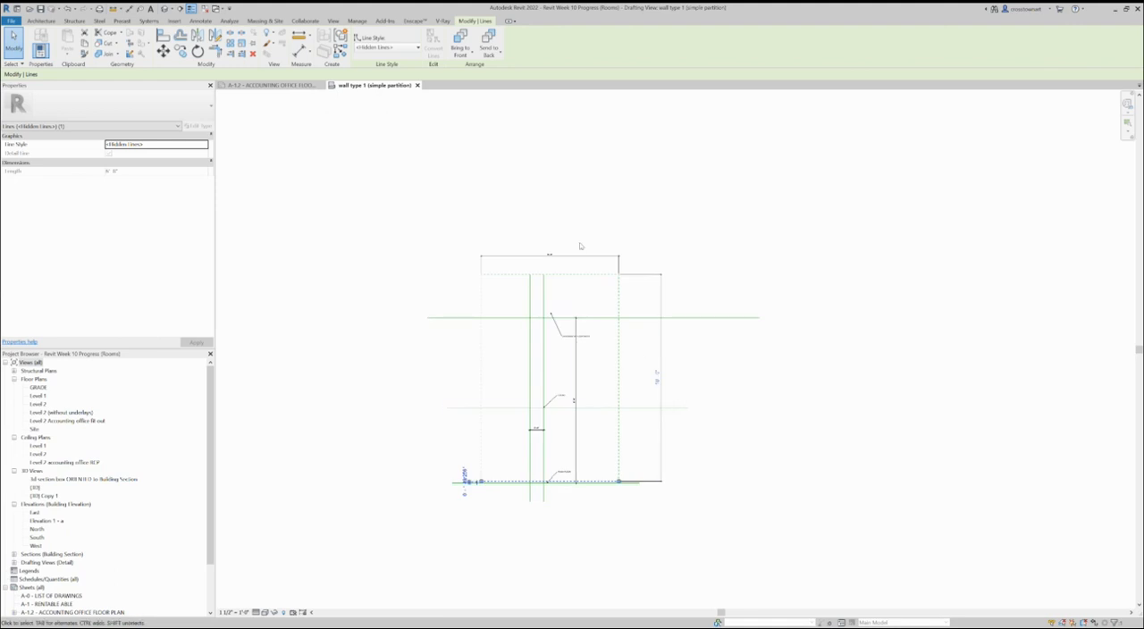
{"action": "left_click", "coordinate": [581, 249]}
Step: Set the dashed rectangle's width to 6' by repositioning its right edge
{"action": "scroll", "coordinate": [661, 413], "scroll_direction": "up", "scroll_amount": 3}
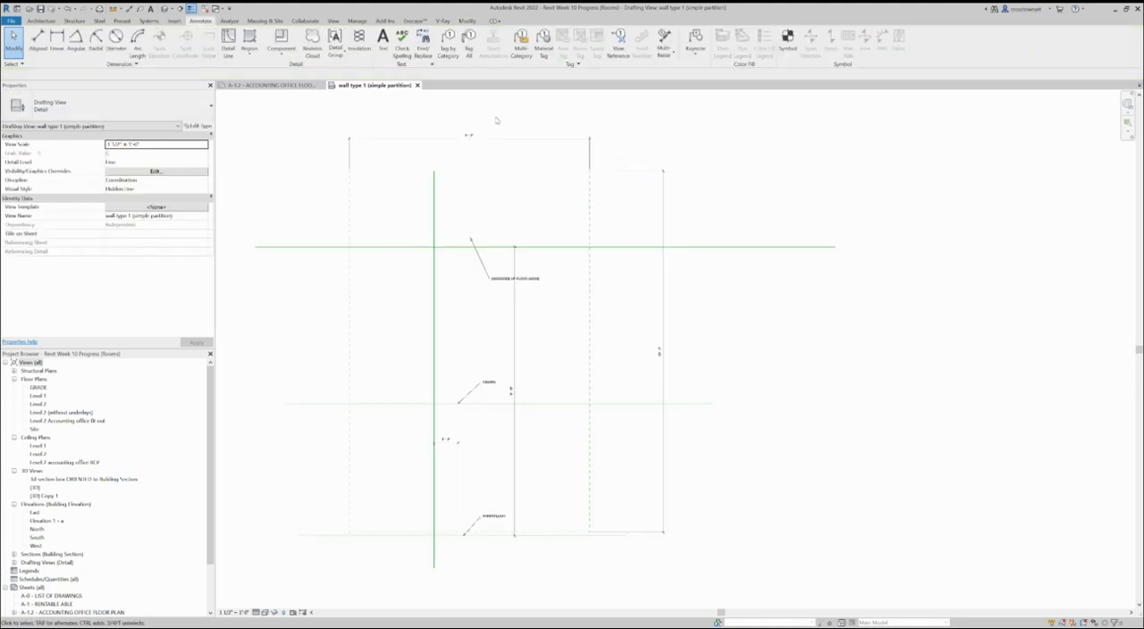
{"action": "left_click", "coordinate": [588, 228]}
{"action": "left_click", "coordinate": [459, 130]}
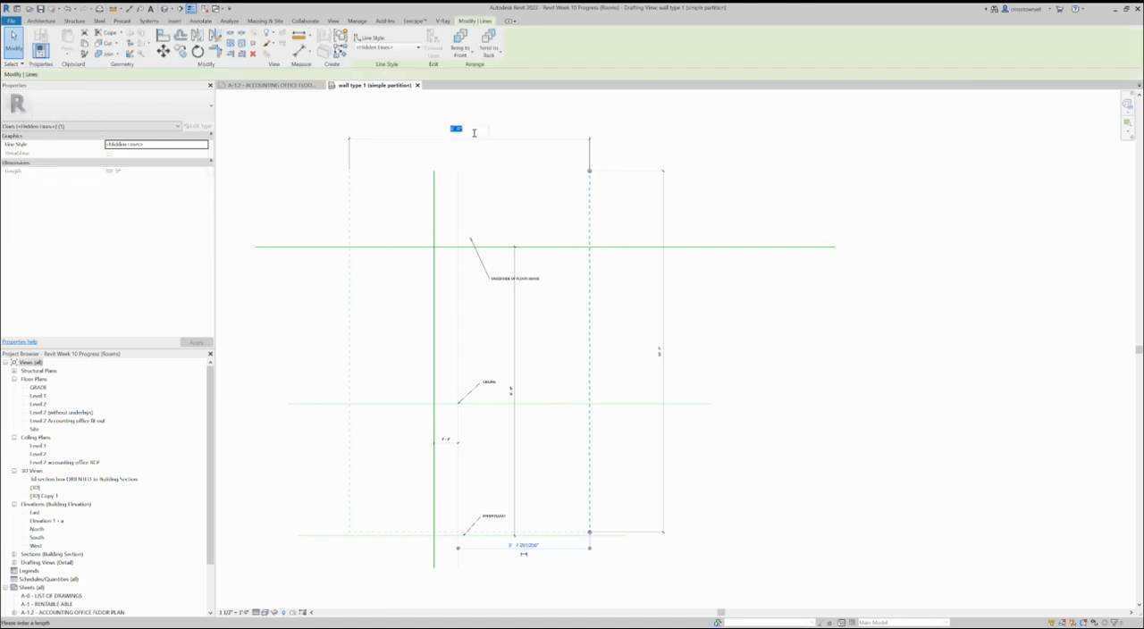
{"action": "type", "text": "6"}
{"action": "key", "text": "Return"}
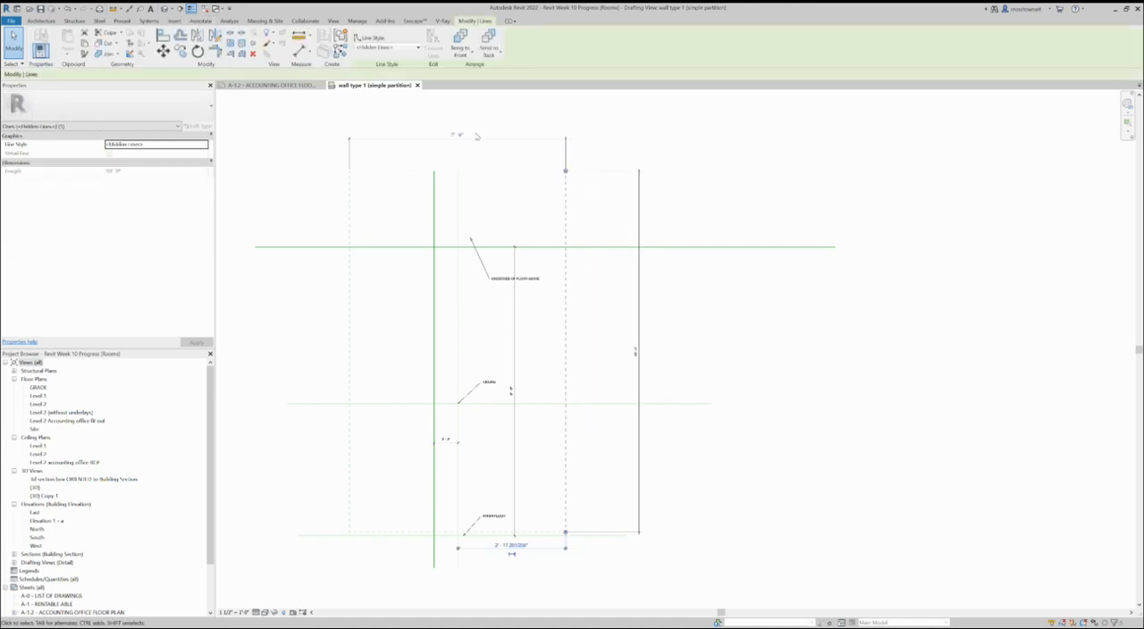
{"action": "left_click", "coordinate": [746, 319]}
{"action": "scroll", "coordinate": [561, 466], "scroll_direction": "down", "scroll_amount": 1}
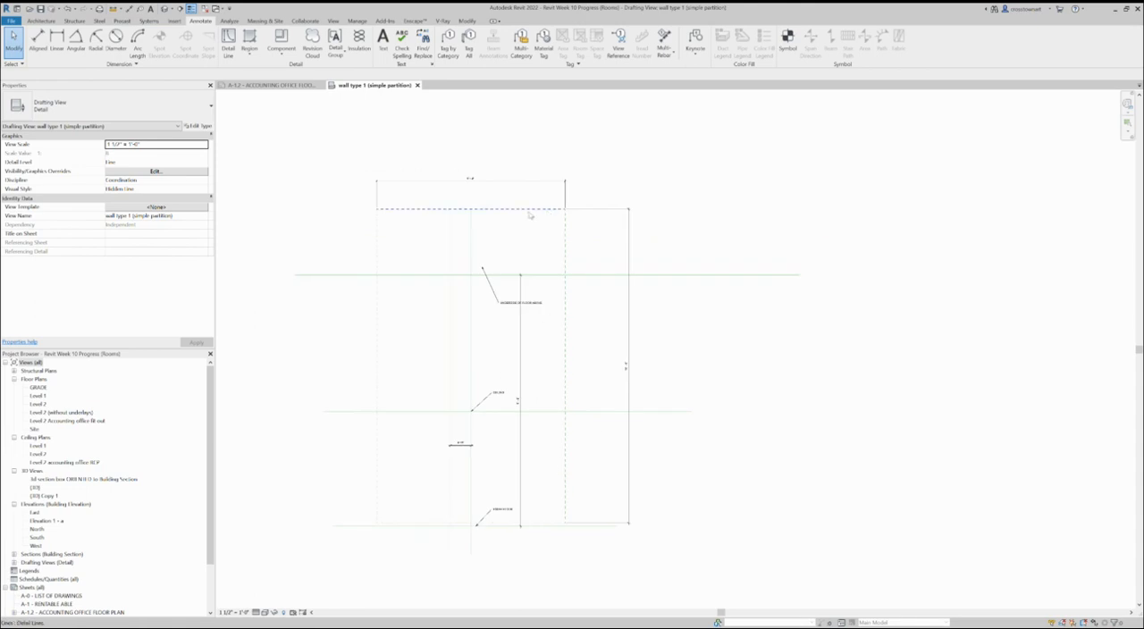
Step: Open the sheet A-4 - WALL PARTITION TYPES
{"action": "scroll", "coordinate": [484, 193], "scroll_direction": "up", "scroll_amount": 1}
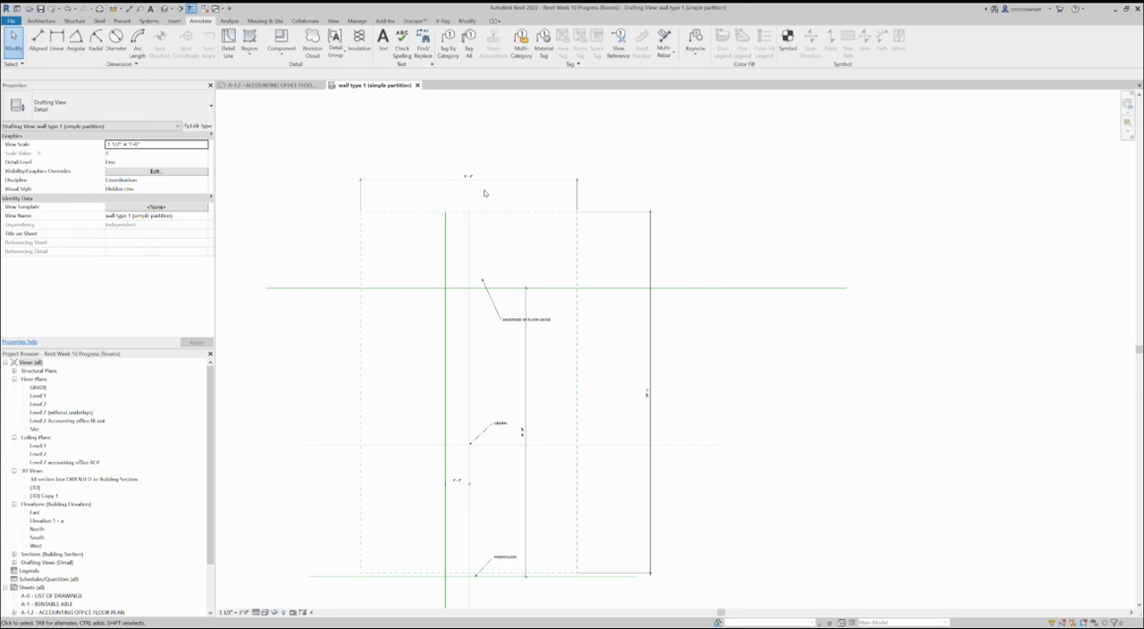
{"action": "scroll", "coordinate": [506, 278], "scroll_direction": "down", "scroll_amount": 3}
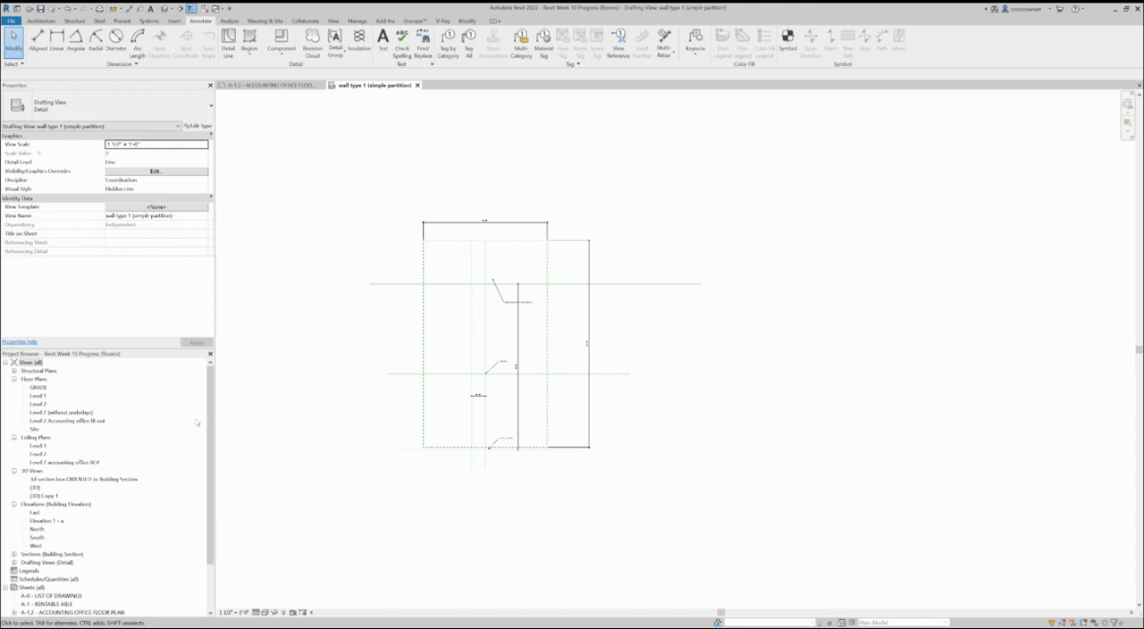
{"action": "left_click_drag", "start_coordinate": [209, 417], "coordinate": [213, 456]}
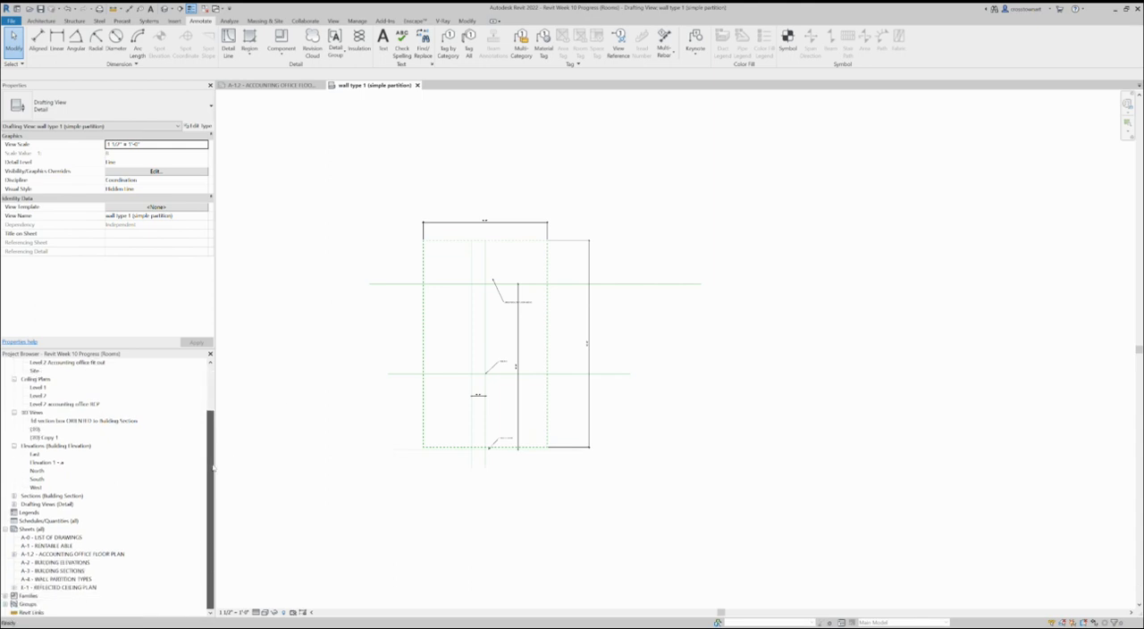
{"action": "left_click", "coordinate": [83, 579]}
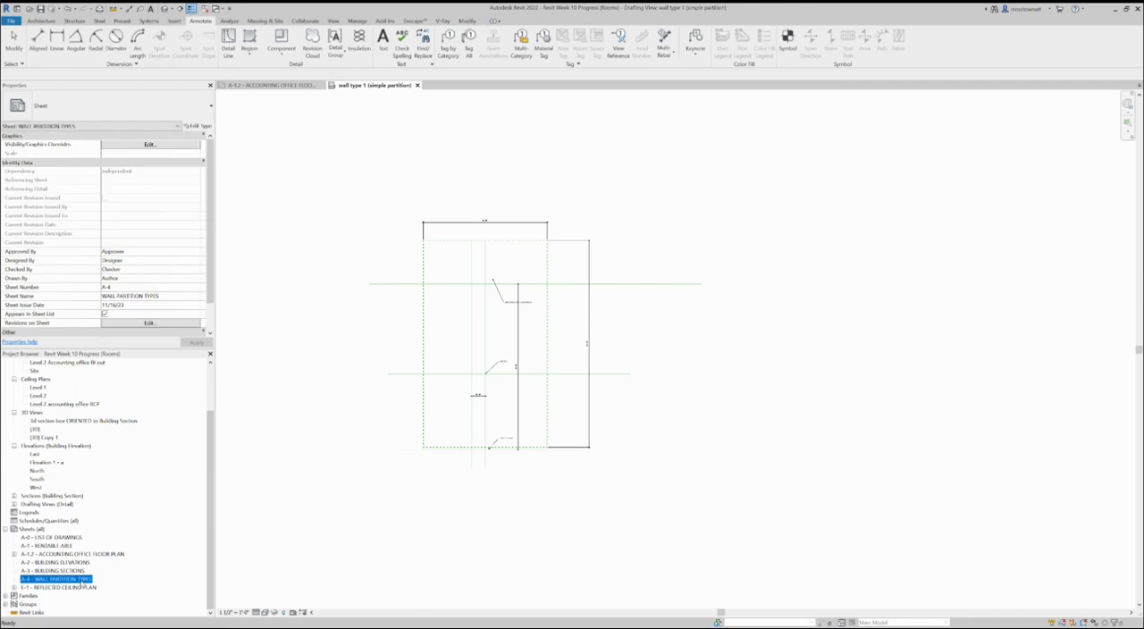
{"action": "double_click", "coordinate": [83, 581]}
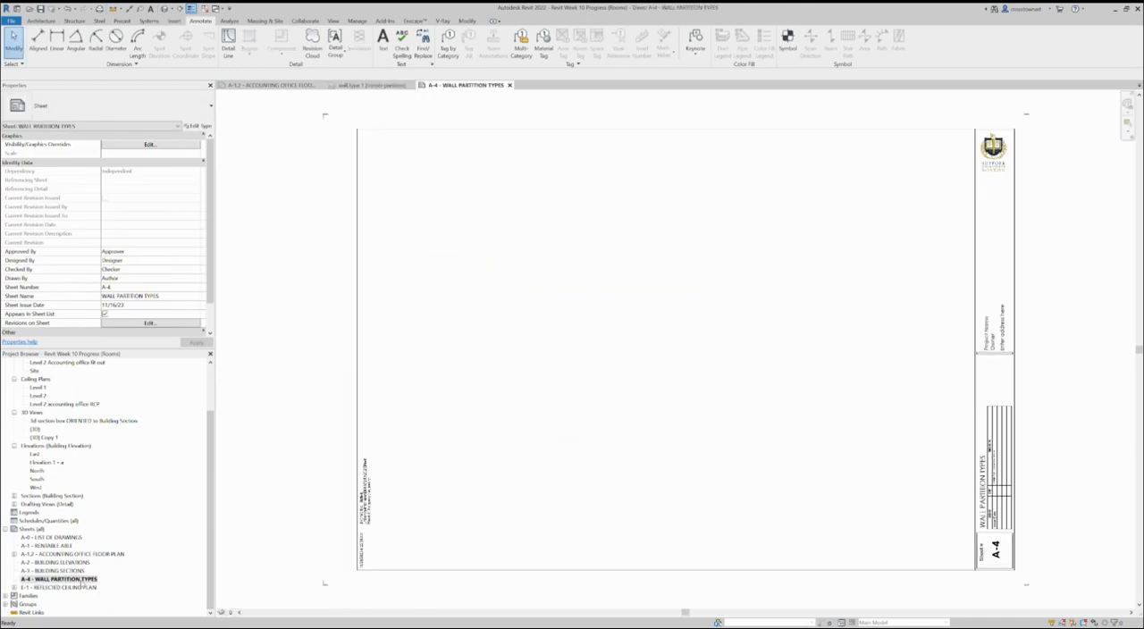
{"action": "scroll", "coordinate": [384, 471], "scroll_direction": "down", "scroll_amount": 1}
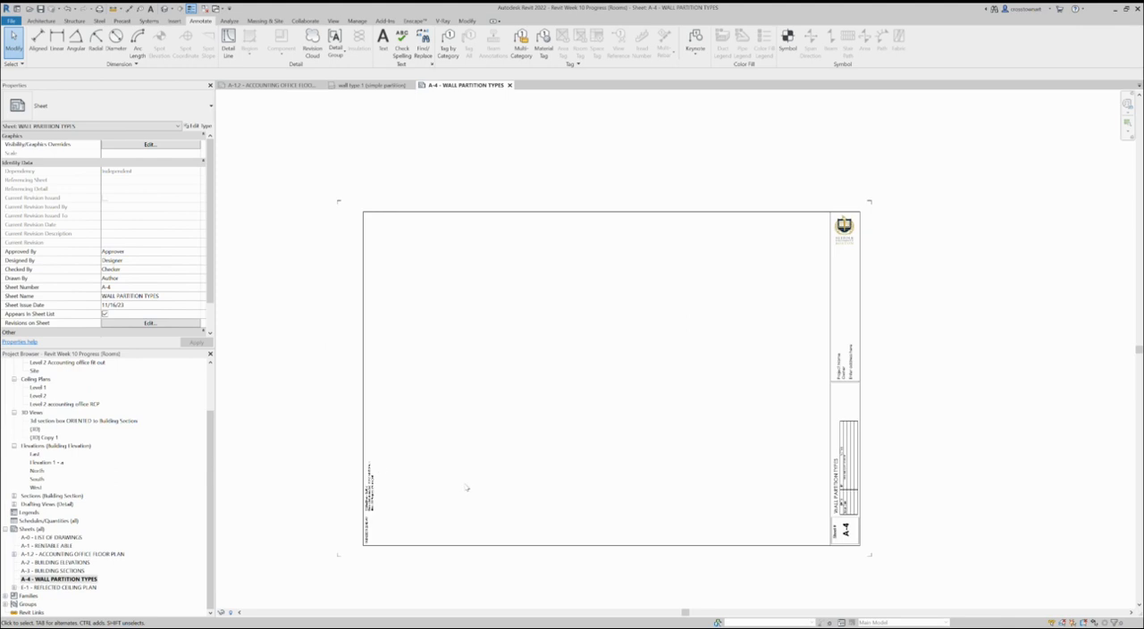
{"action": "scroll", "coordinate": [577, 509], "scroll_direction": "up", "scroll_amount": 2}
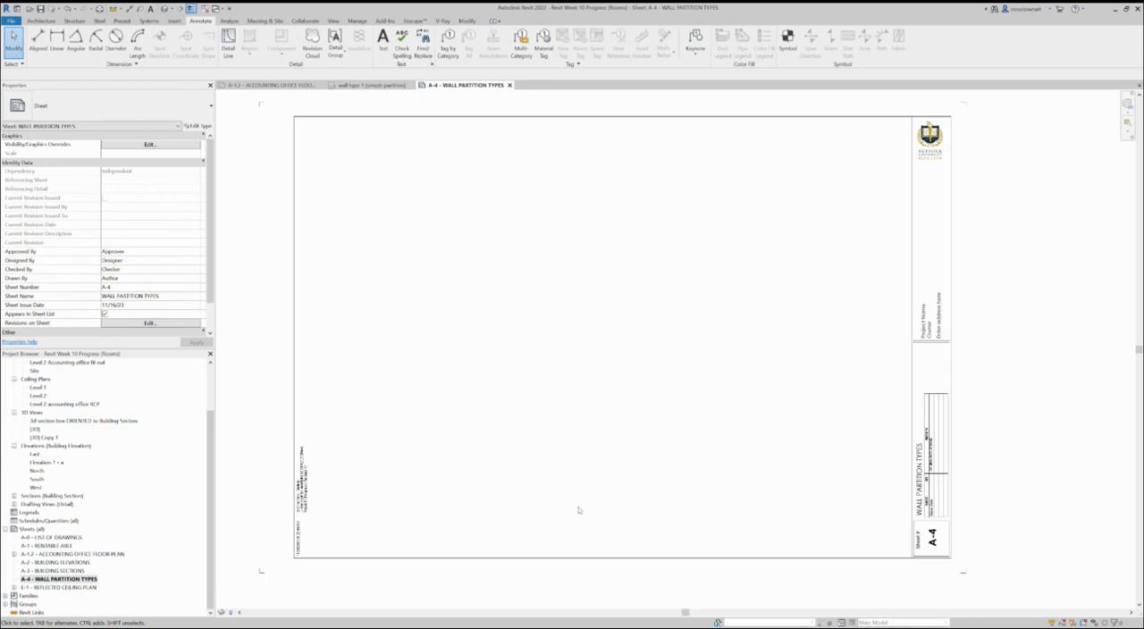
{"action": "scroll", "coordinate": [577, 508], "scroll_direction": "down", "scroll_amount": 2}
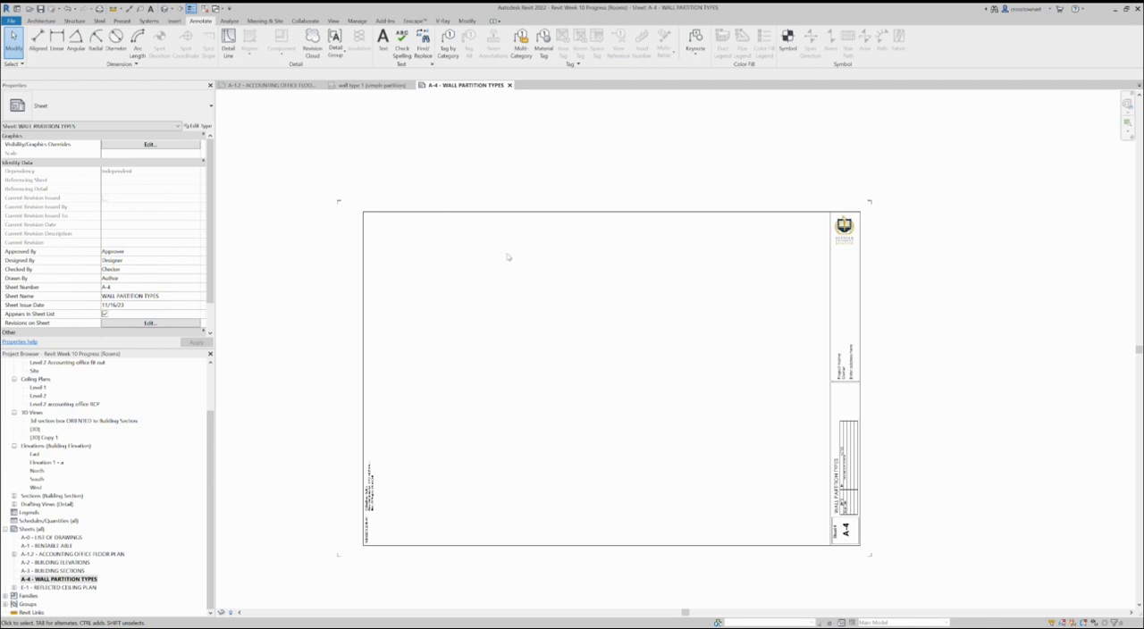
{"action": "left_click", "coordinate": [500, 218]}
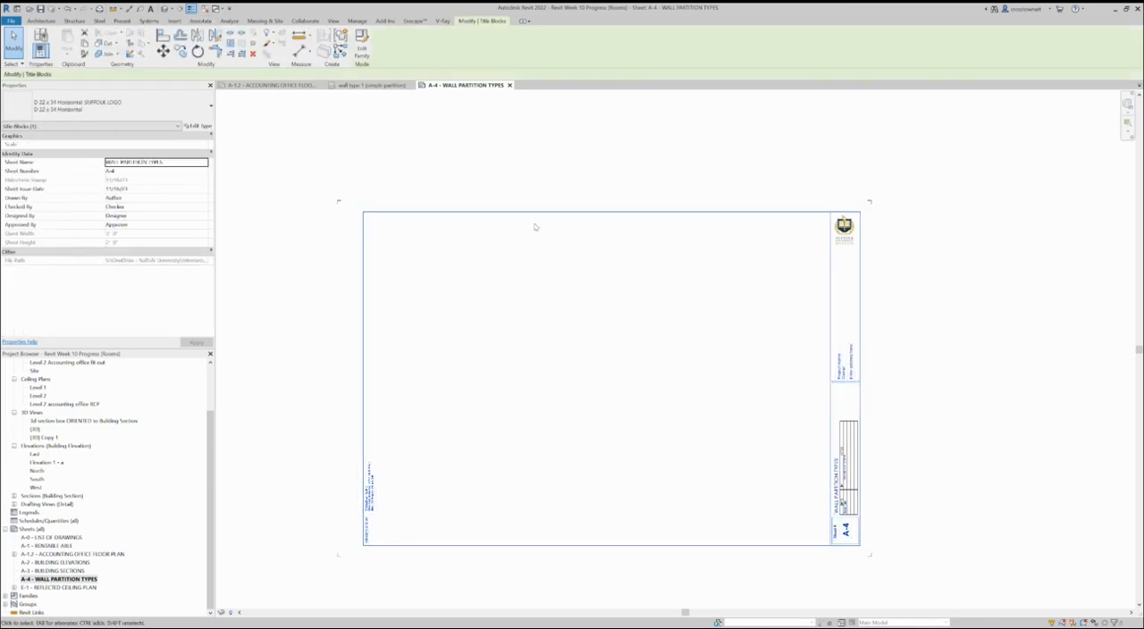
{"action": "left_click", "coordinate": [554, 189]}
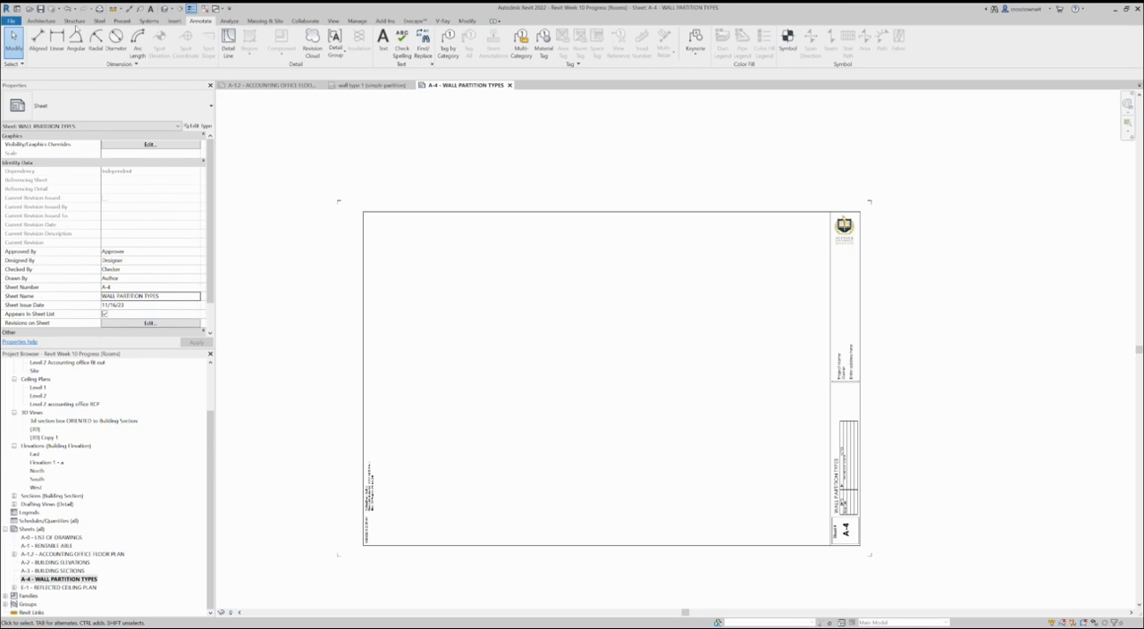
{"action": "left_click", "coordinate": [174, 21]}
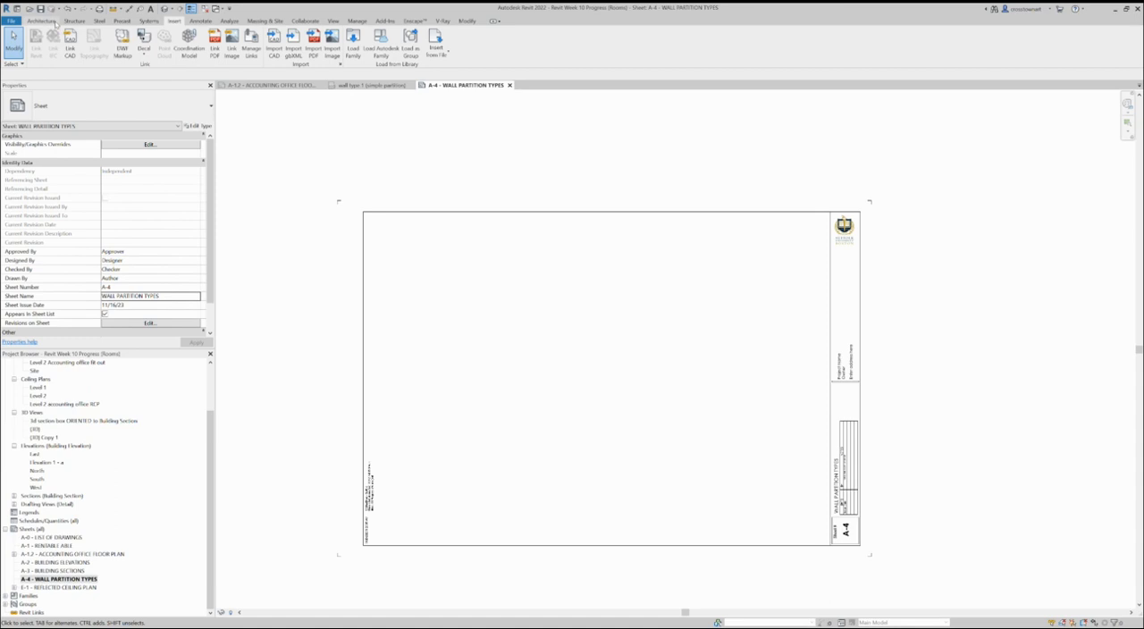
Step: Draw a horizontal detail line in the Hidden Lines style across the middle of the sheet, extending past both side borders
{"action": "left_click", "coordinate": [209, 21]}
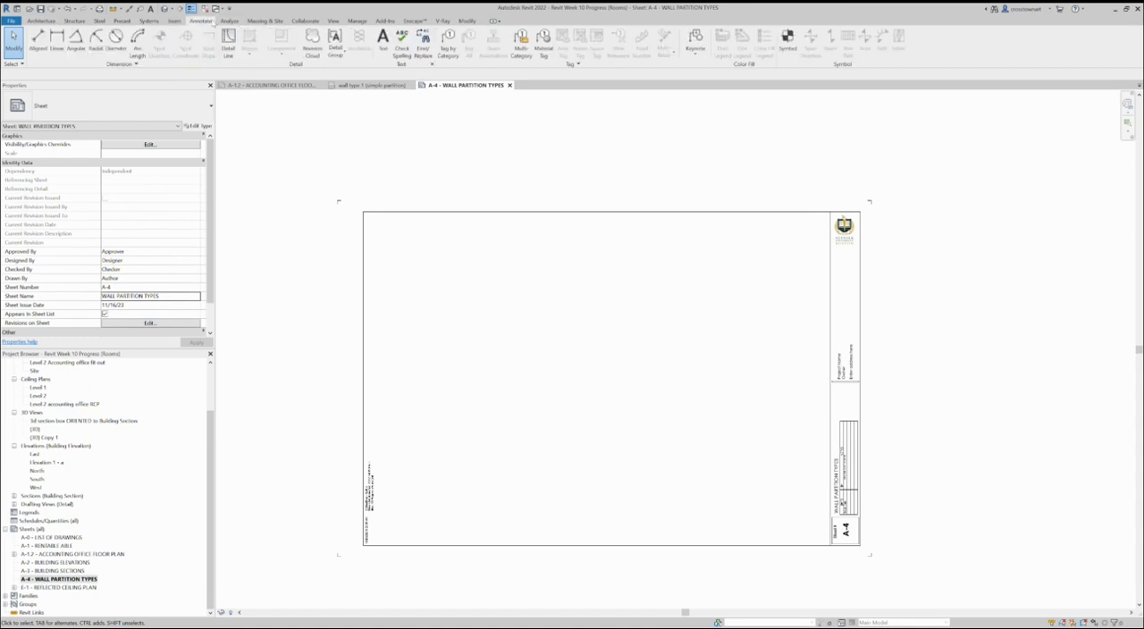
{"action": "left_click", "coordinate": [228, 43]}
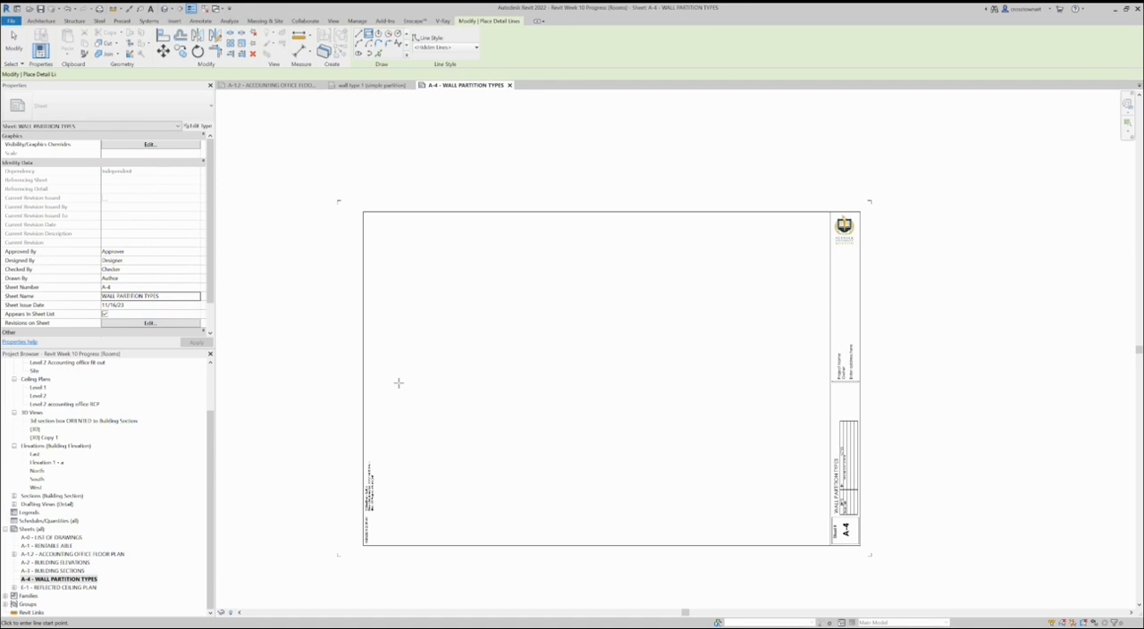
{"action": "left_click", "coordinate": [324, 372]}
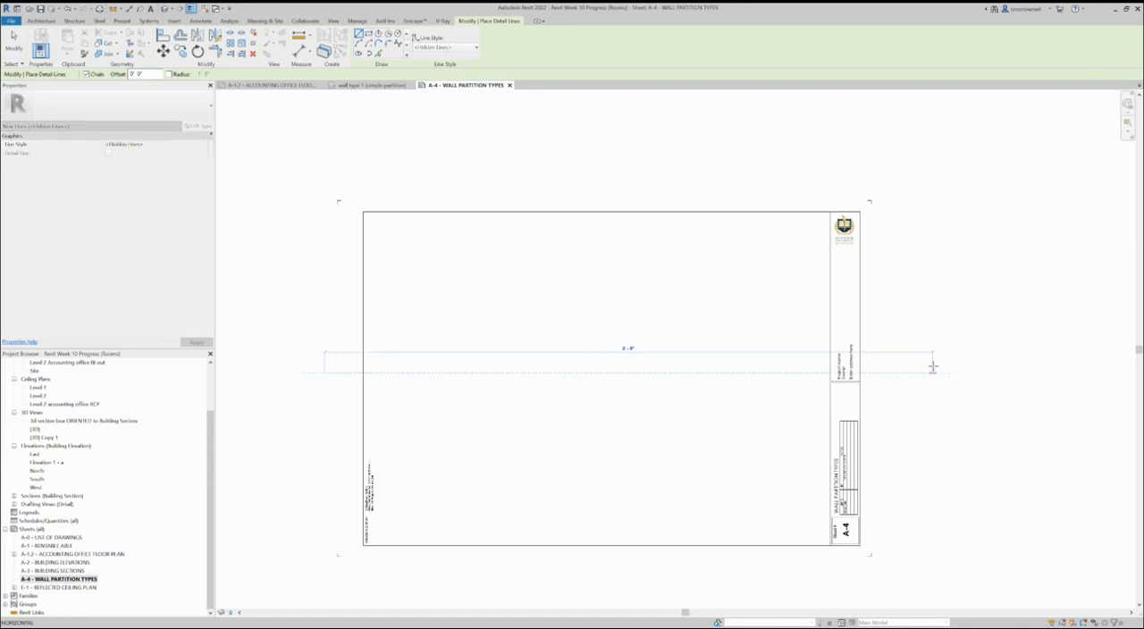
{"action": "key", "text": "Escape"}
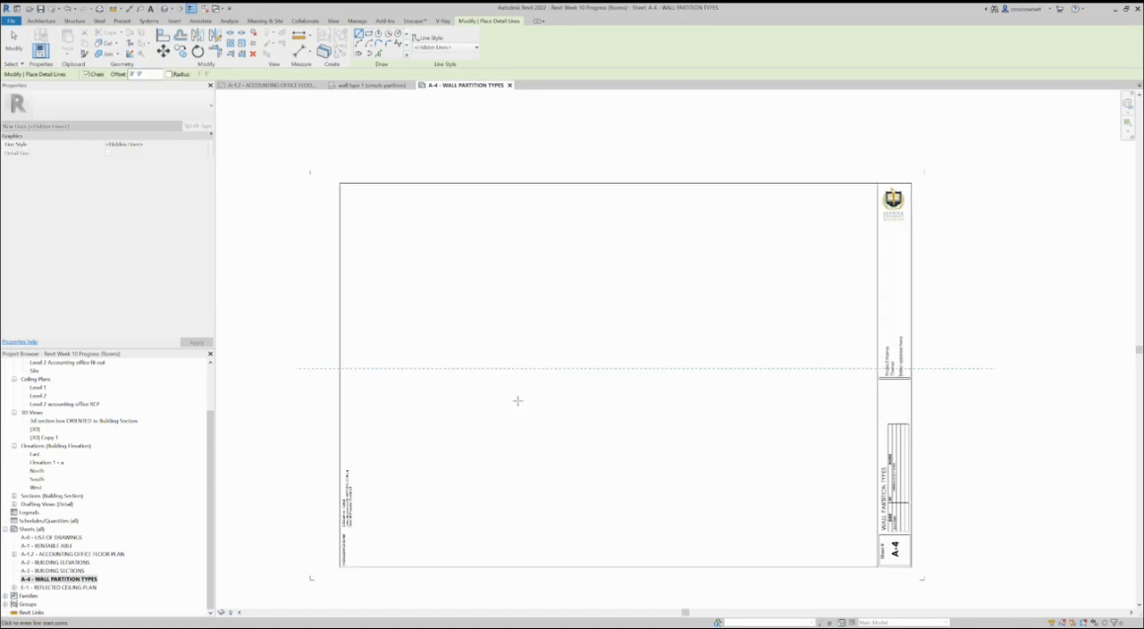
{"action": "scroll", "coordinate": [518, 400], "scroll_direction": "up", "scroll_amount": 1}
{"action": "scroll", "coordinate": [518, 400], "scroll_direction": "down", "scroll_amount": 1}
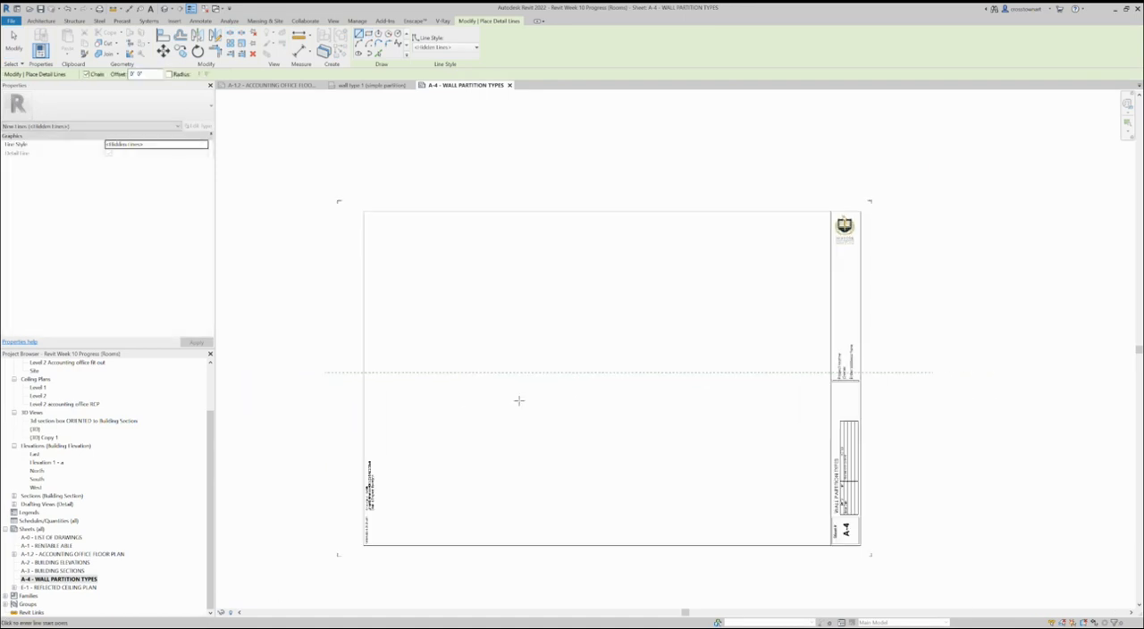
Step: Draw three spaced vertical hidden detail lines through the sheet, crossing the horizontal line and extending past the upper and lower borders
{"action": "left_click", "coordinate": [486, 165]}
{"action": "left_click", "coordinate": [486, 566]}
{"action": "key", "text": "Escape"}
{"action": "left_click", "coordinate": [669, 161]}
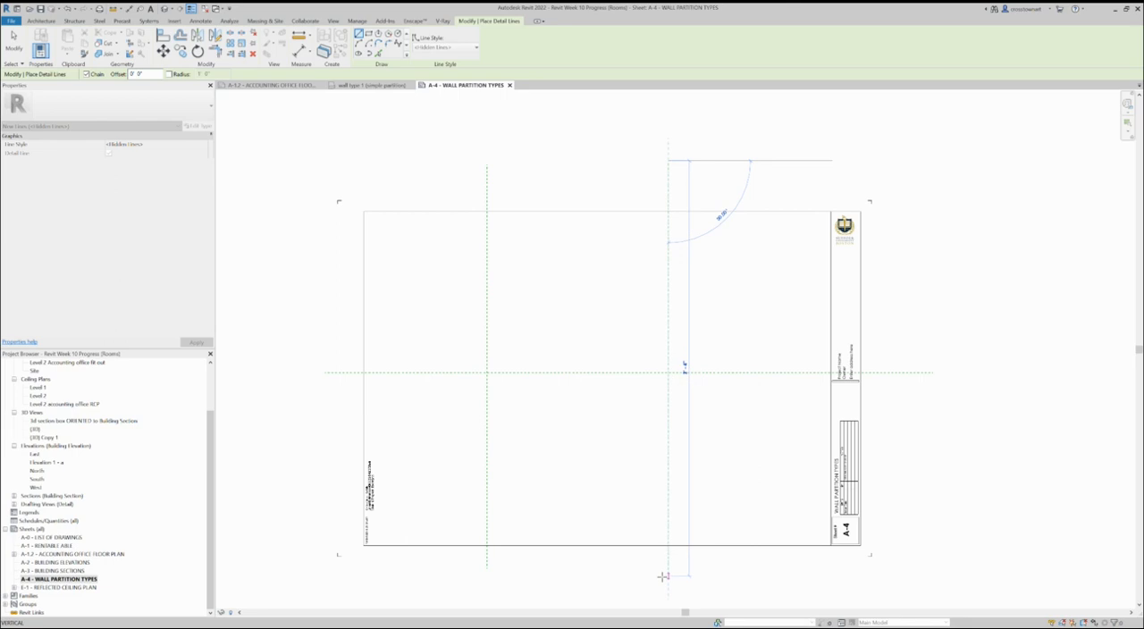
{"action": "key", "text": "Escape"}
{"action": "left_click", "coordinate": [590, 164]}
{"action": "left_click", "coordinate": [587, 597]}
{"action": "key", "text": "Escape"}
{"action": "left_click", "coordinate": [700, 165]}
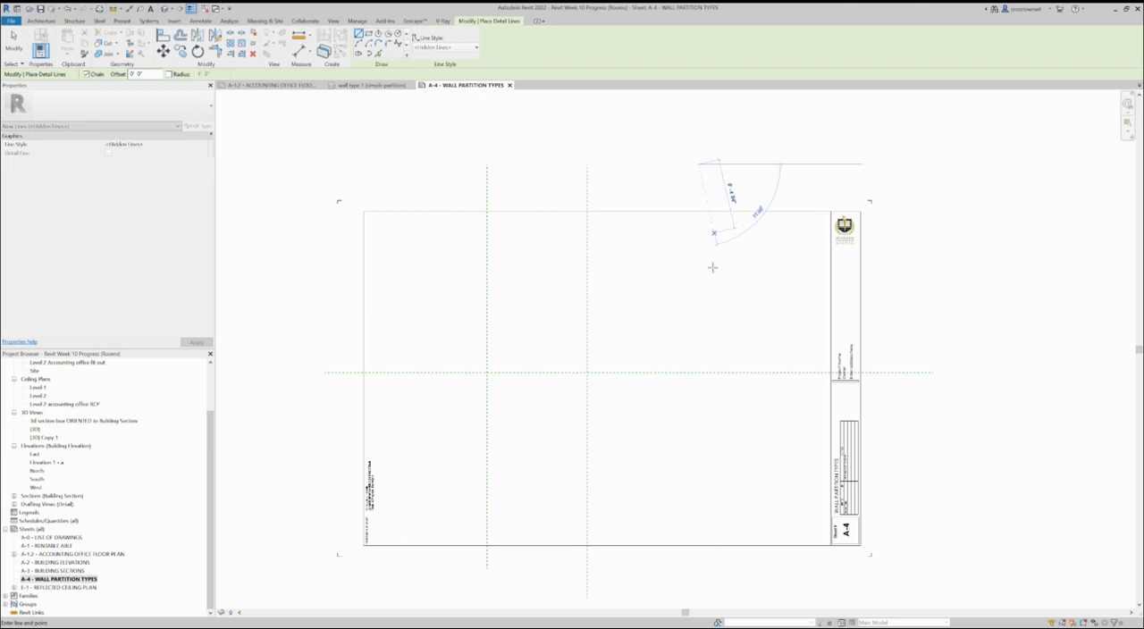
{"action": "left_click", "coordinate": [699, 597]}
{"action": "key", "text": "Escape"}
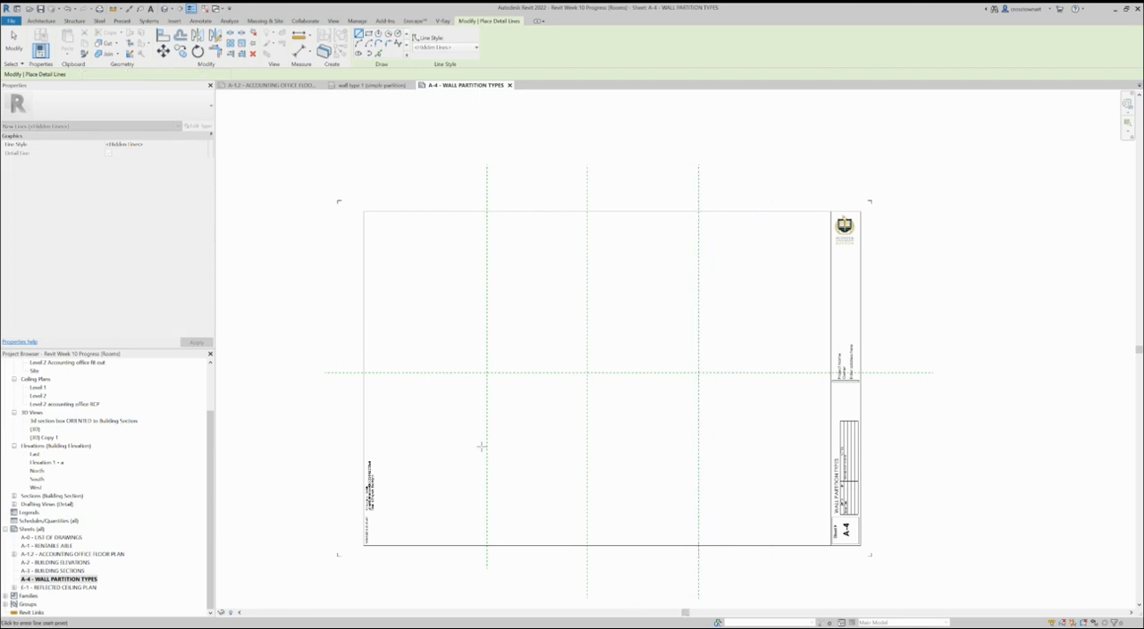
Step: Draw three dashed detail rectangles, one in each of the first three cells of the upper row, and finish drawing detail lines
{"action": "left_click", "coordinate": [325, 372]}
{"action": "left_click", "coordinate": [367, 33]}
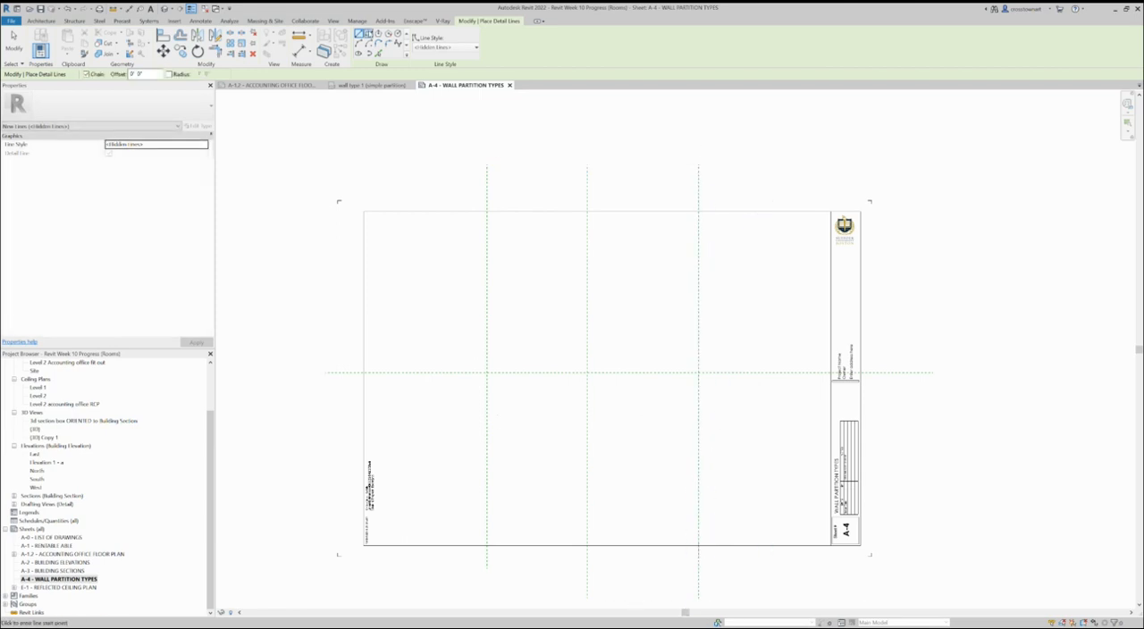
{"action": "left_click", "coordinate": [382, 220]}
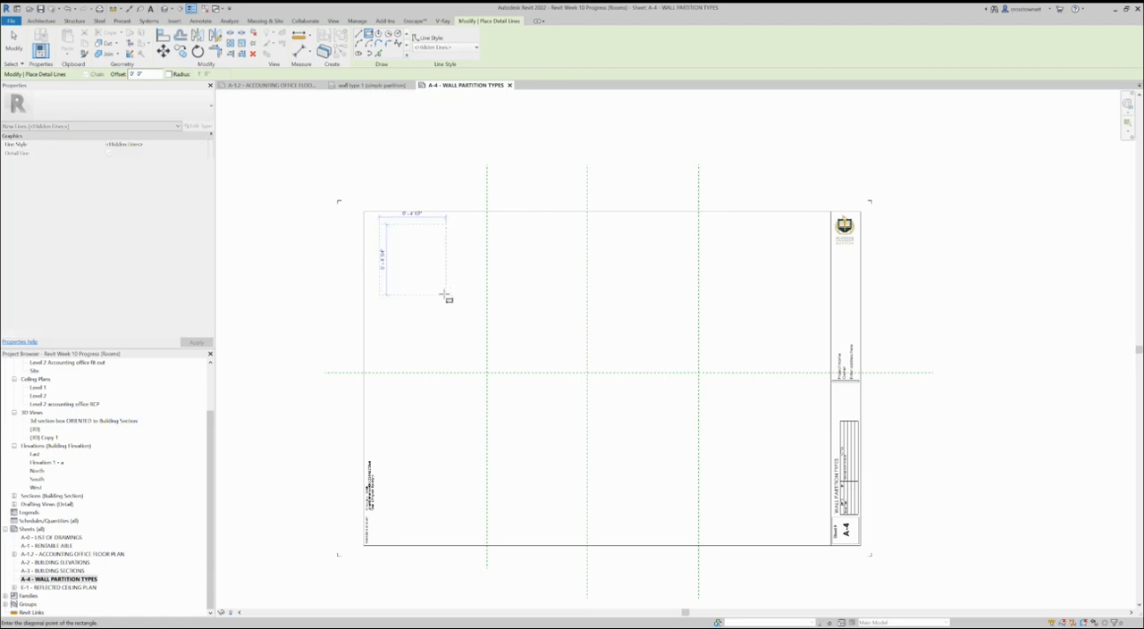
{"action": "left_click", "coordinate": [475, 367]}
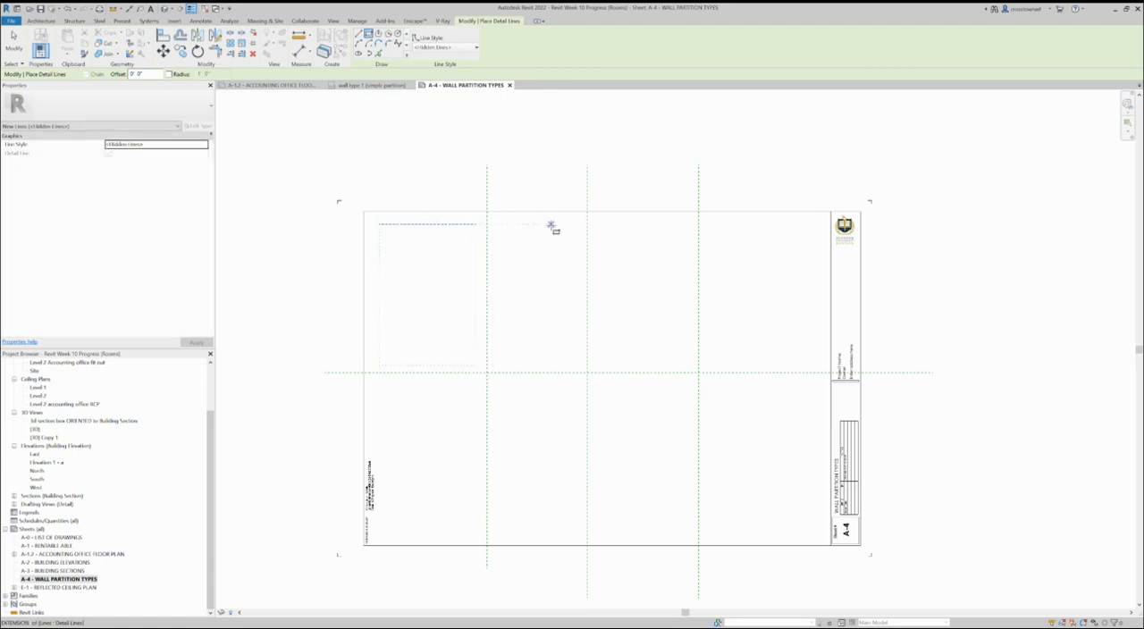
{"action": "left_click", "coordinate": [504, 224]}
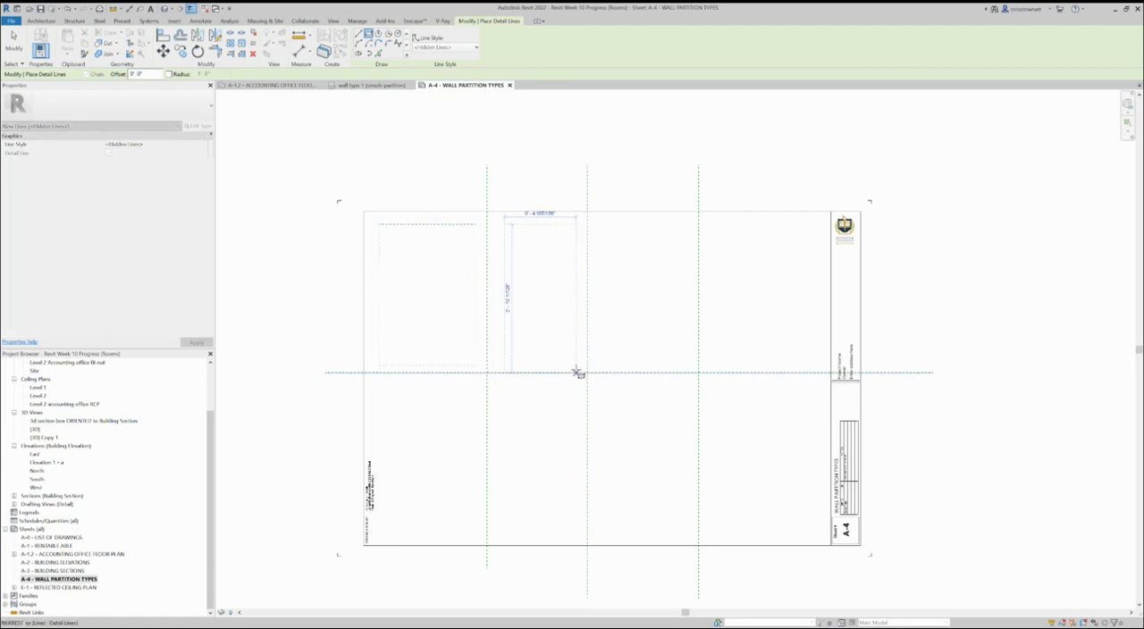
{"action": "left_click", "coordinate": [579, 365]}
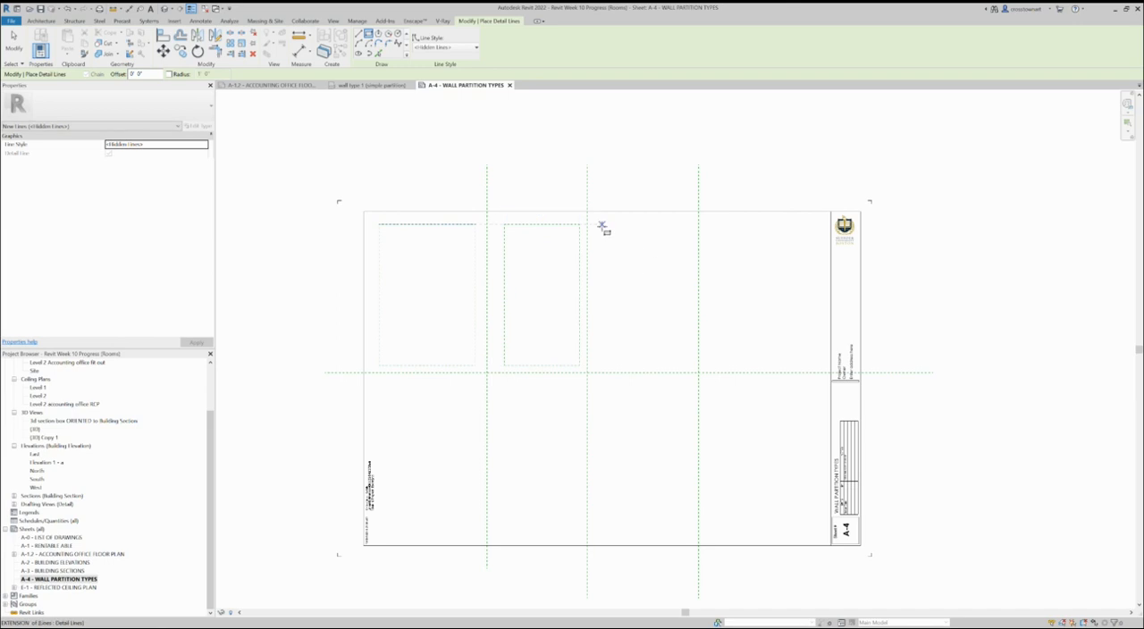
{"action": "left_click", "coordinate": [608, 224]}
{"action": "left_click", "coordinate": [686, 365]}
{"action": "key", "text": "Escape"}
{"action": "key", "text": "Escape"}
Step: Place the drafting view wall type 1 (simple partition) on sheet A-4
{"action": "left_click_drag", "start_coordinate": [213, 466], "coordinate": [215, 395]}
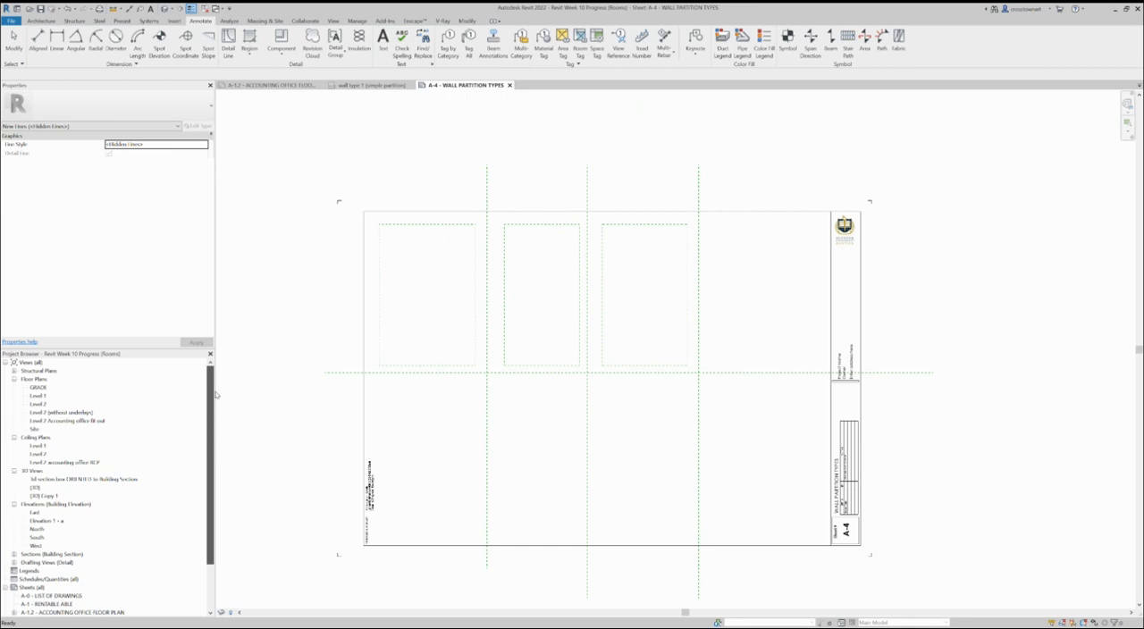
{"action": "scroll", "coordinate": [215, 395], "scroll_direction": "down", "scroll_amount": 1}
{"action": "left_click", "coordinate": [47, 555]}
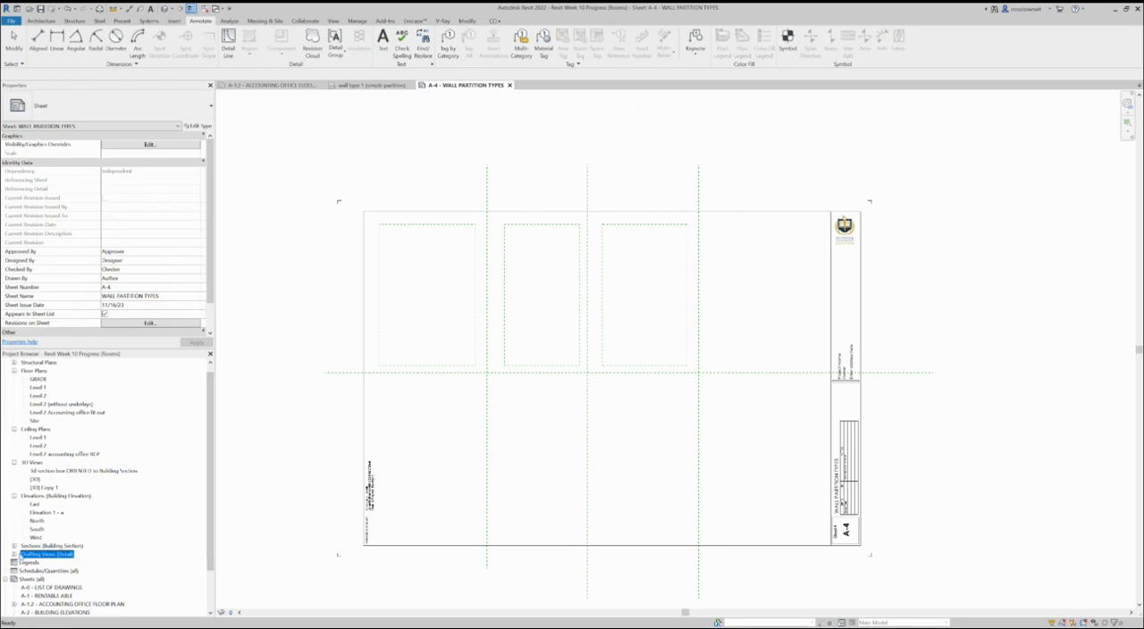
{"action": "left_click", "coordinate": [15, 554]}
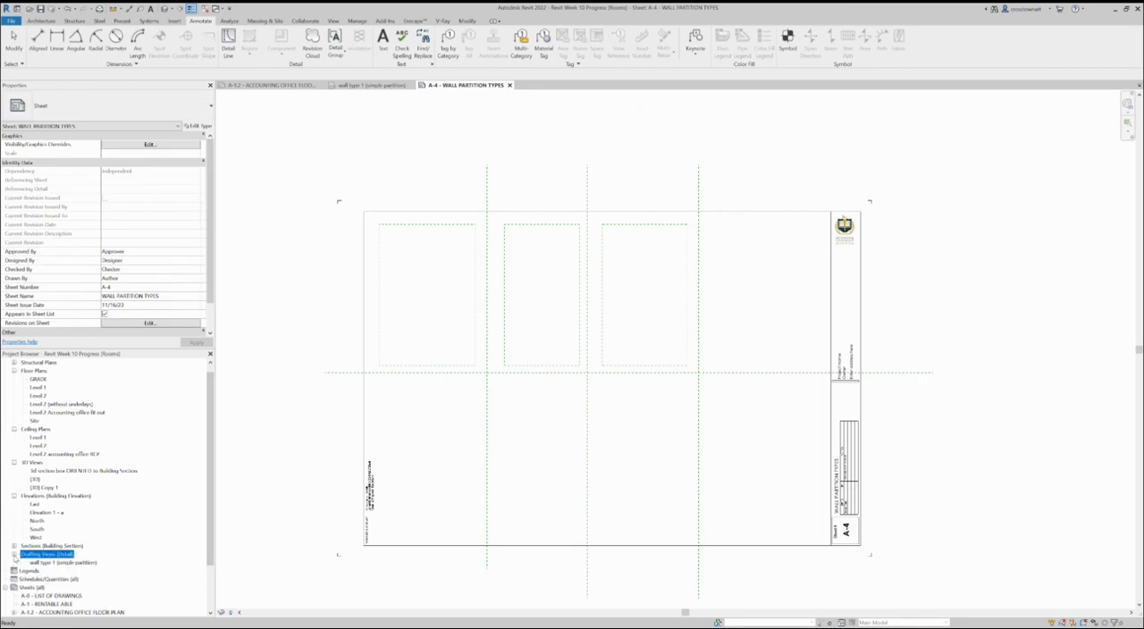
{"action": "left_click", "coordinate": [84, 563]}
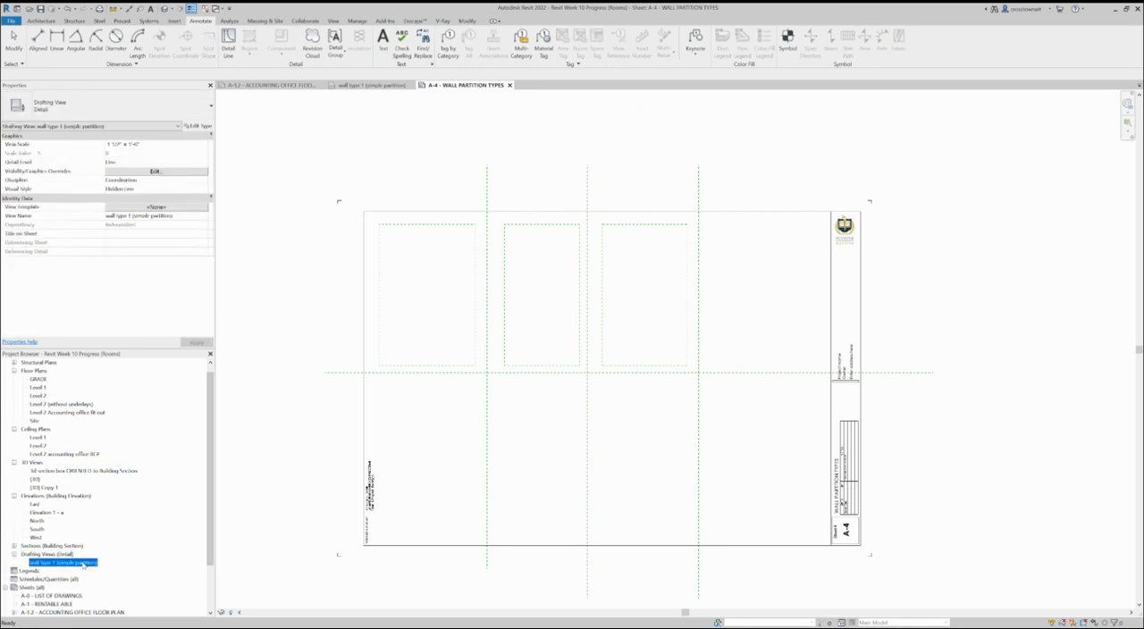
{"action": "left_click_drag", "start_coordinate": [77, 565], "coordinate": [702, 425]}
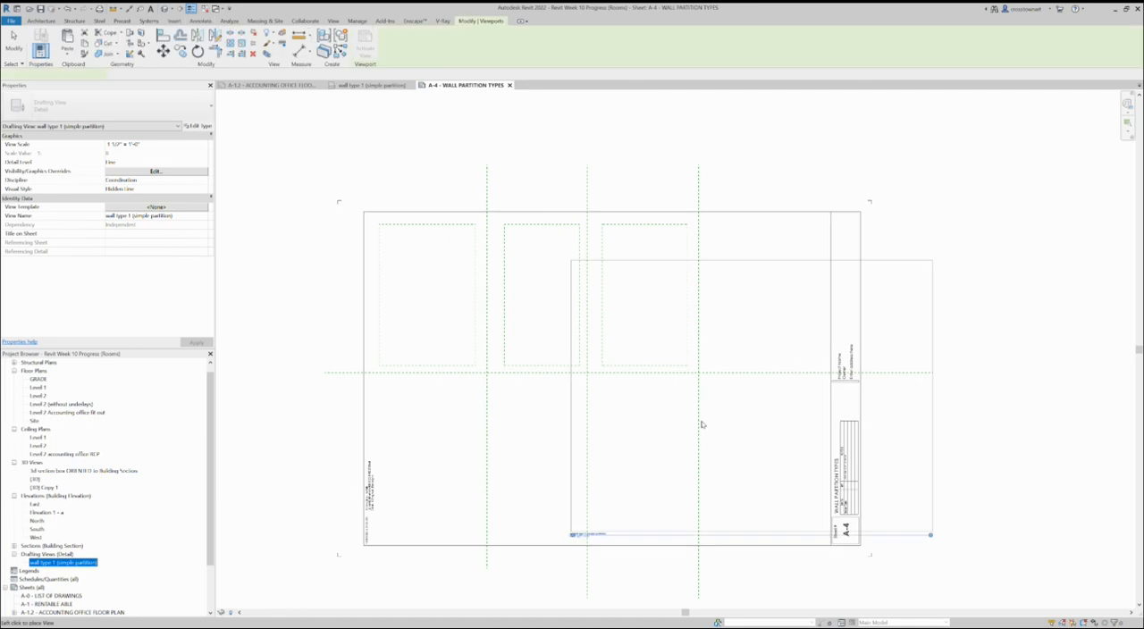
{"action": "left_click", "coordinate": [641, 436]}
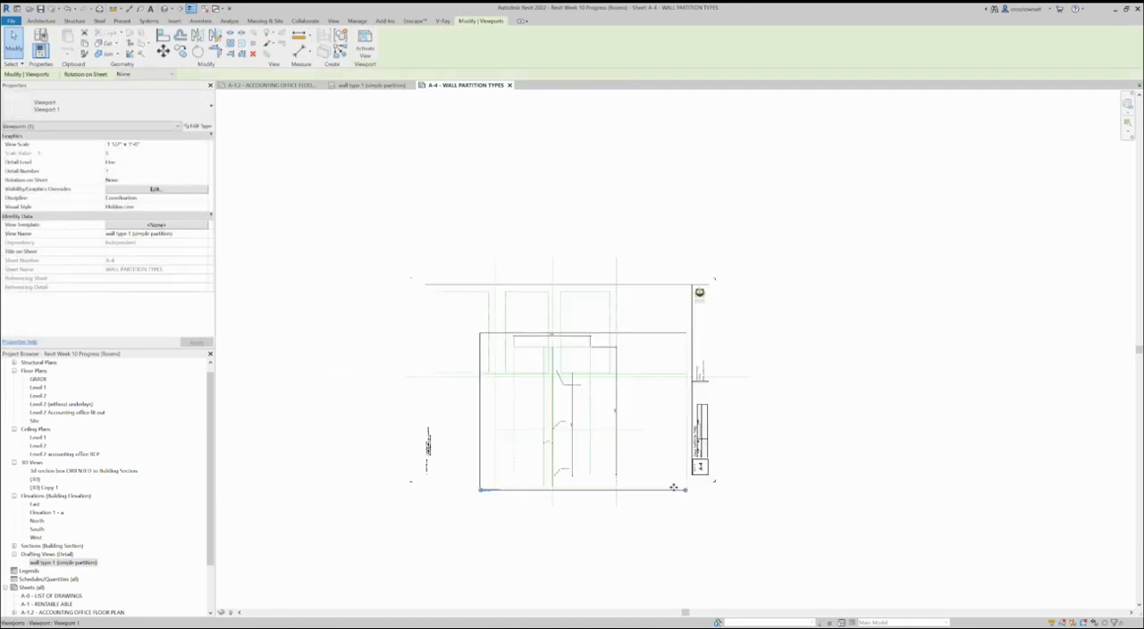
{"action": "scroll", "coordinate": [611, 510], "scroll_direction": "down", "scroll_amount": 1}
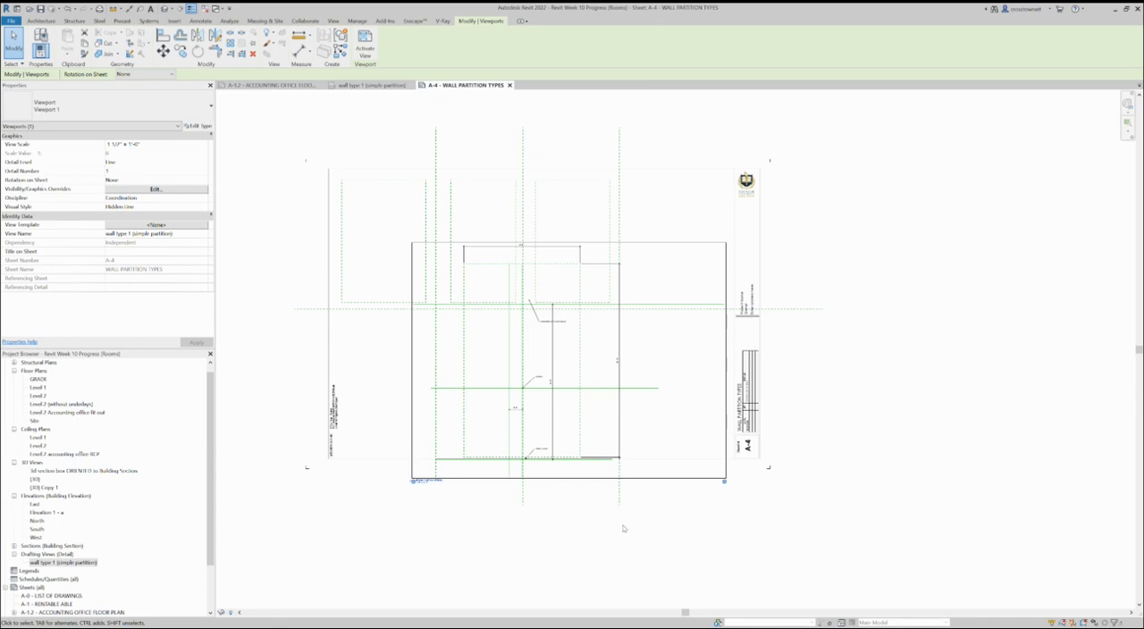
{"action": "key", "text": "Escape"}
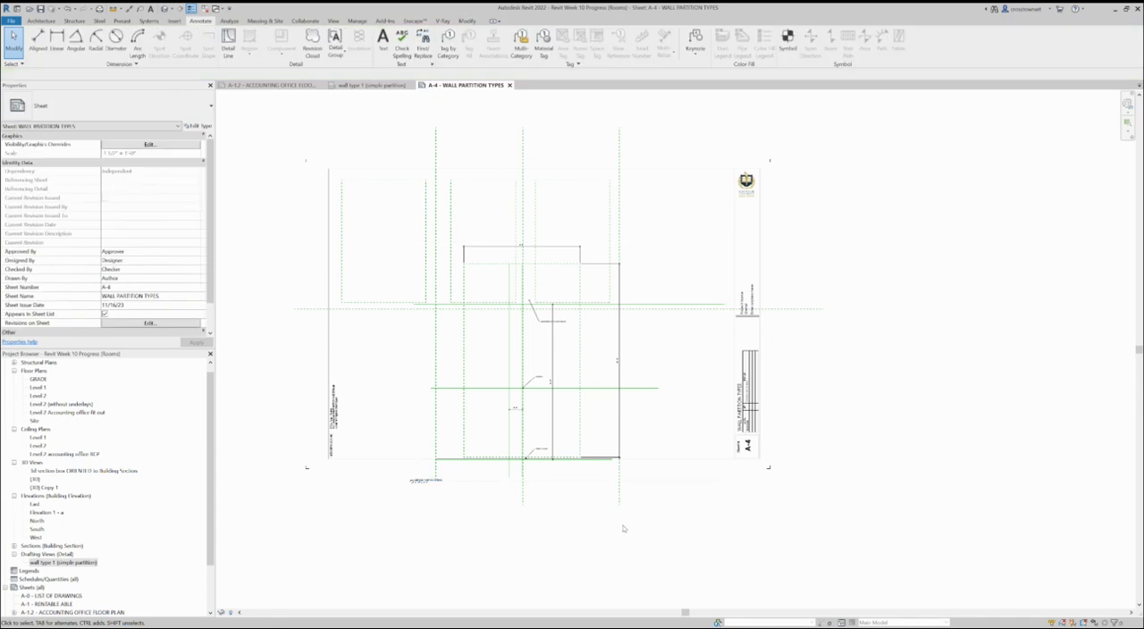
Step: Move the wall type 1 viewport off the sheet, into the empty area to the right of the title block
{"action": "left_click", "coordinate": [604, 434]}
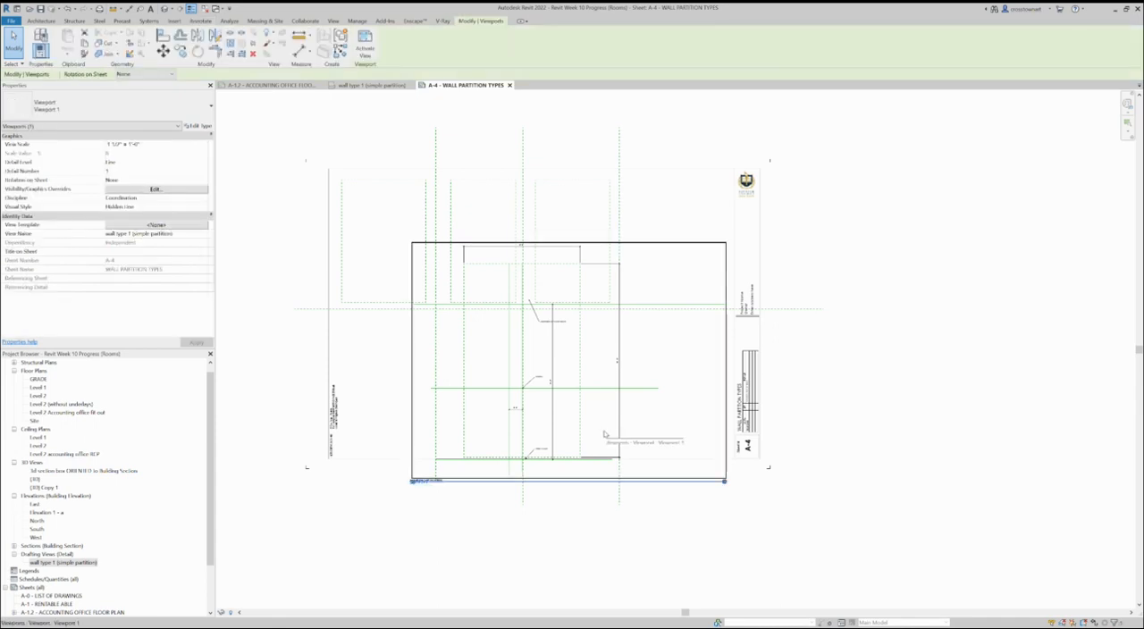
{"action": "scroll", "coordinate": [605, 431], "scroll_direction": "up", "scroll_amount": 1}
{"action": "scroll", "coordinate": [596, 451], "scroll_direction": "down", "scroll_amount": 2}
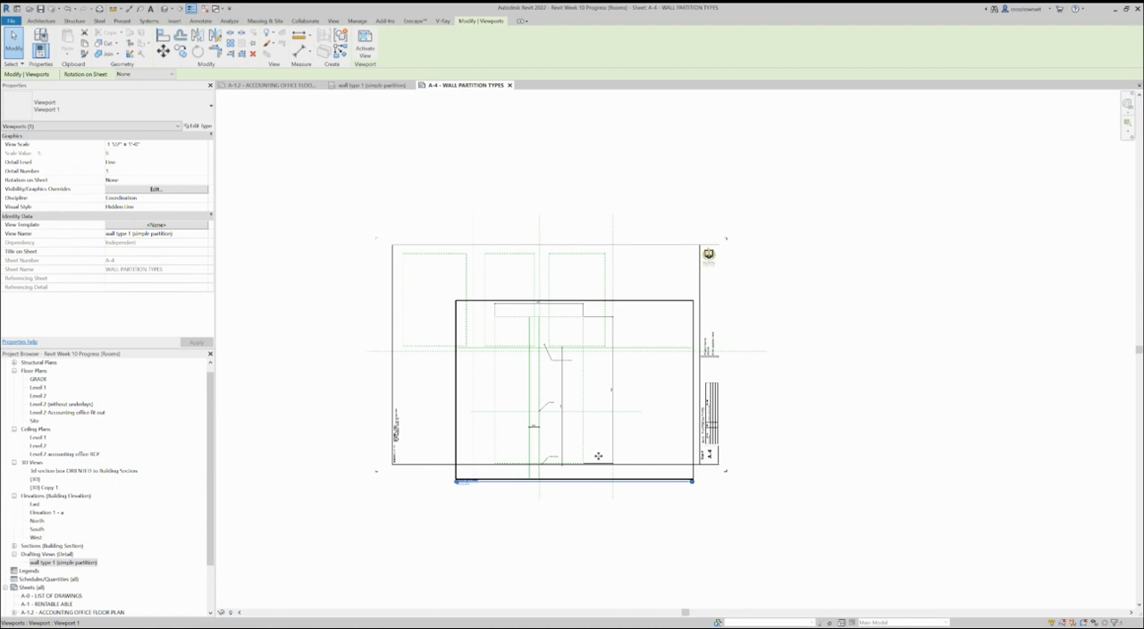
{"action": "left_click_drag", "start_coordinate": [576, 404], "coordinate": [923, 409]}
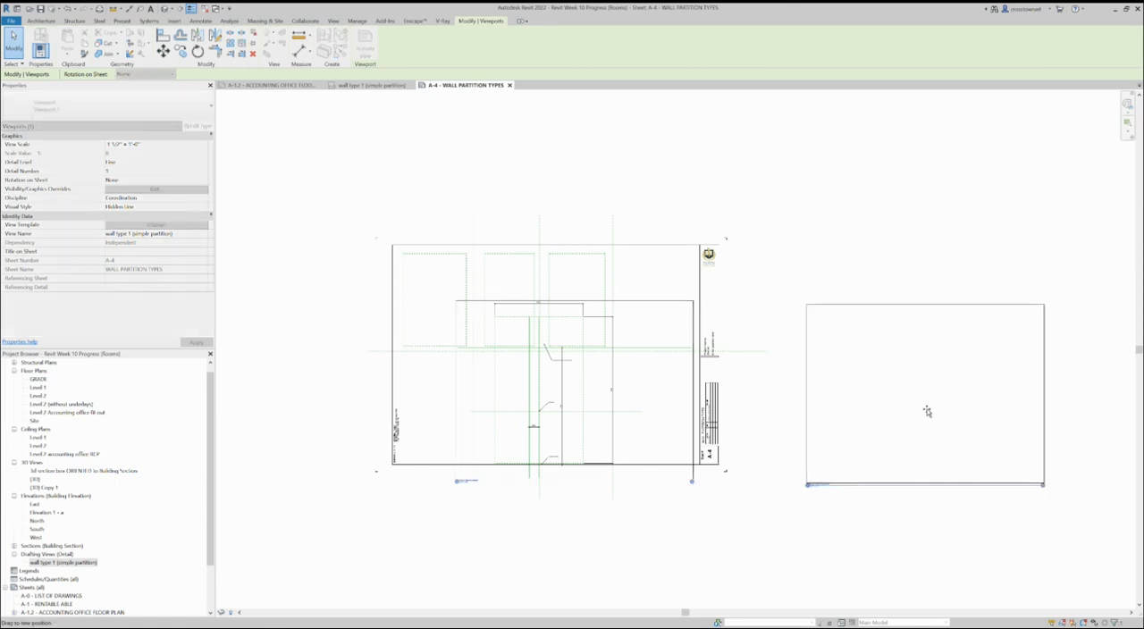
{"action": "left_click", "coordinate": [933, 536]}
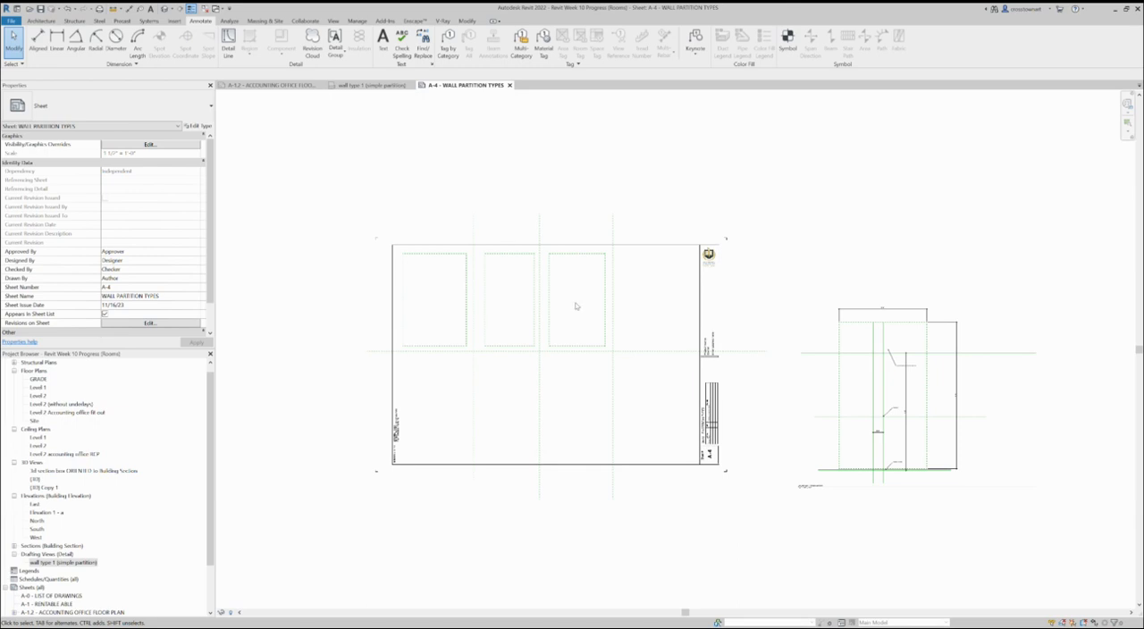
Step: Delete all the dashed layout lines and rectangles drawn on the sheet
{"action": "left_click_drag", "start_coordinate": [633, 393], "coordinate": [439, 262]}
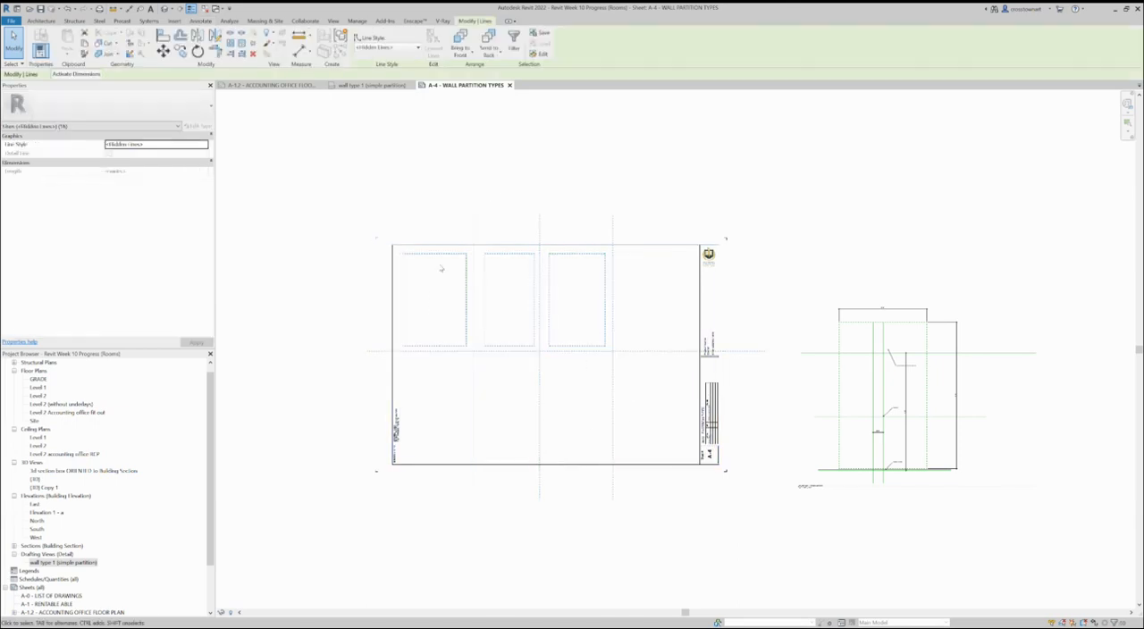
{"action": "key", "text": "Delete"}
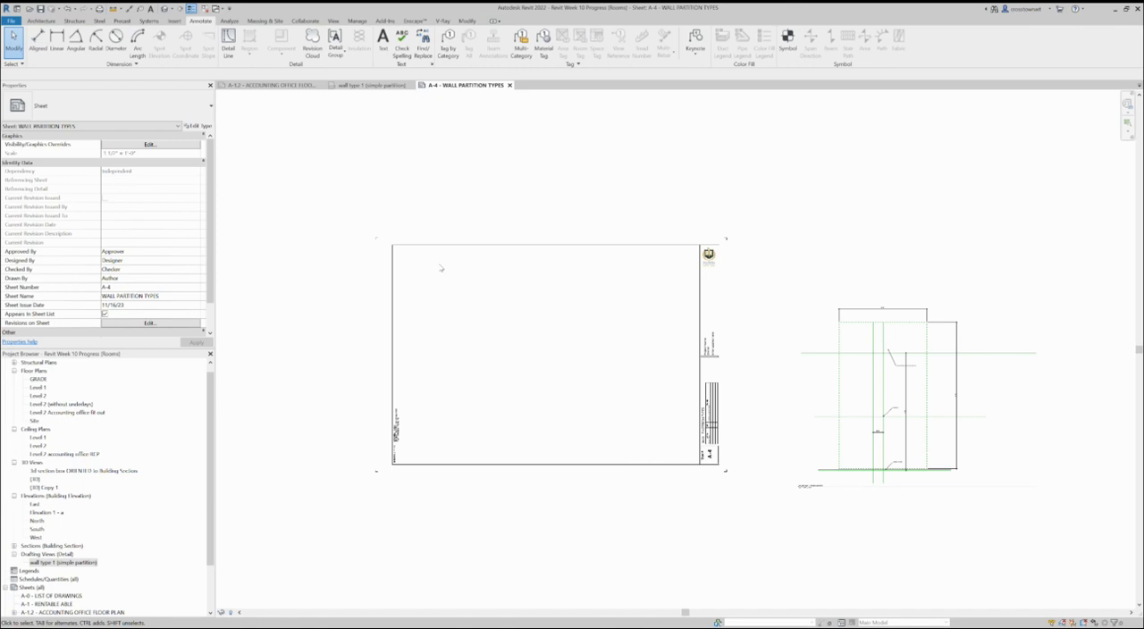
Step: Move the wall type 1 viewport back onto the sheet, within the title block's drawing area
{"action": "mouse_move", "coordinate": [883, 381]}
{"action": "left_mouse_down"}
{"action": "mouse_move", "coordinate": [544, 357]}
{"action": "mouse_move", "coordinate": [516, 381]}
{"action": "left_mouse_up"}
{"action": "scroll", "coordinate": [532, 454], "scroll_direction": "up", "scroll_amount": 2}
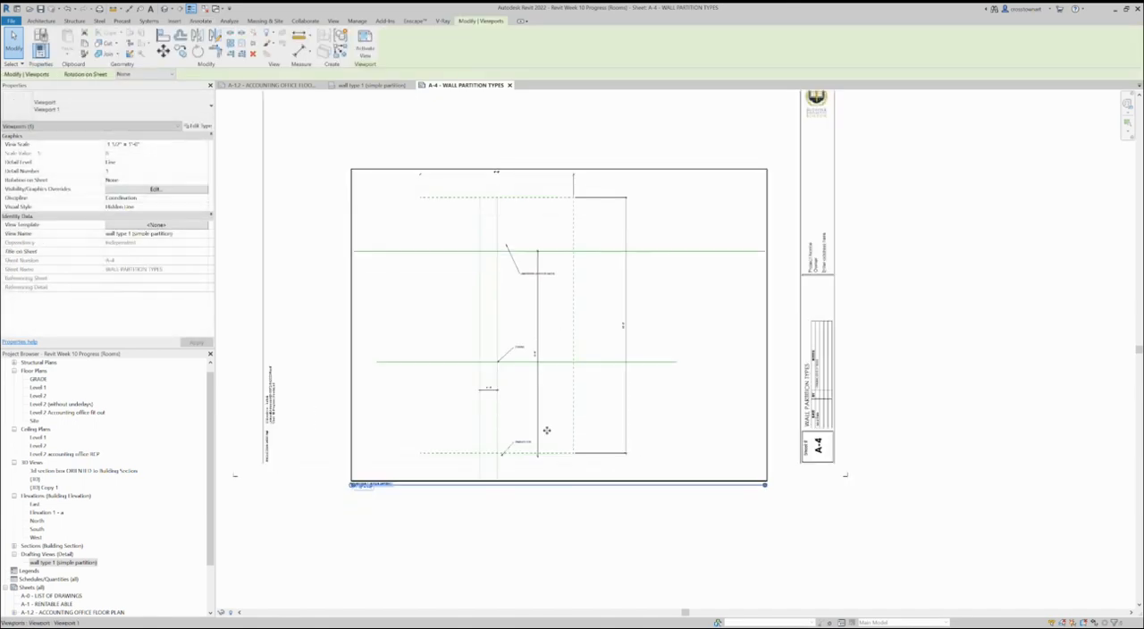
{"action": "left_click", "coordinate": [578, 514]}
Step: Move the viewport title up into the lower part of the wall detail and shorten its title line to about the title text's length
{"action": "mouse_move", "coordinate": [414, 487]}
{"action": "left_mouse_down"}
{"action": "mouse_move", "coordinate": [480, 436]}
{"action": "mouse_move", "coordinate": [504, 436]}
{"action": "left_mouse_up"}
{"action": "left_click_drag", "start_coordinate": [852, 434], "coordinate": [487, 437]}
{"action": "left_click", "coordinate": [523, 529]}
{"action": "scroll", "coordinate": [509, 518], "scroll_direction": "up", "scroll_amount": 3}
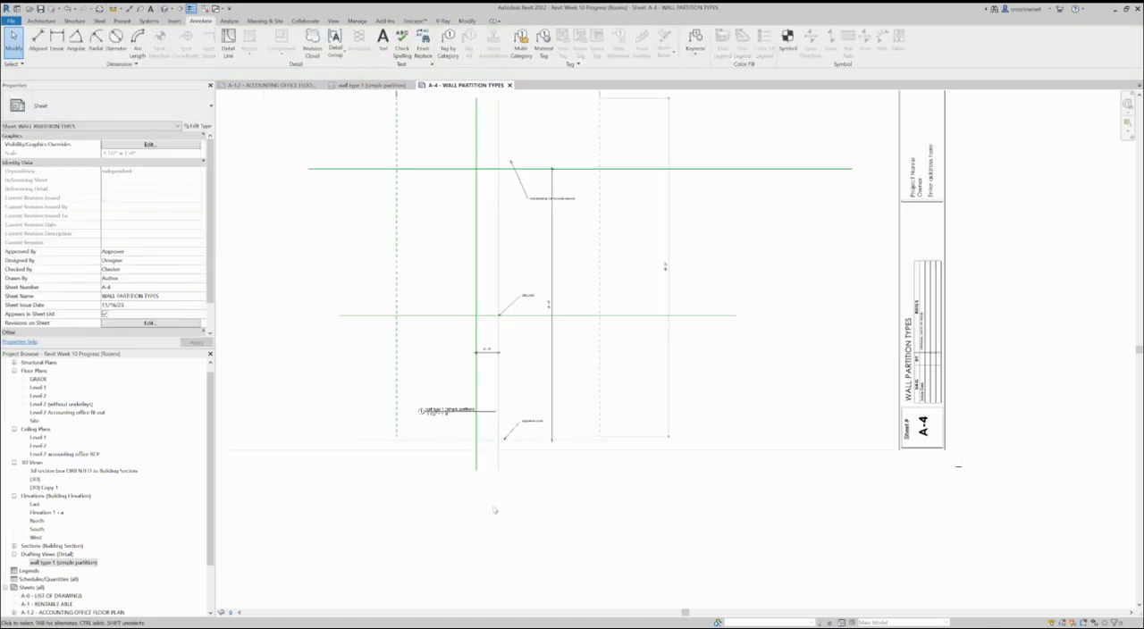
{"action": "scroll", "coordinate": [498, 515], "scroll_direction": "down", "scroll_amount": 2}
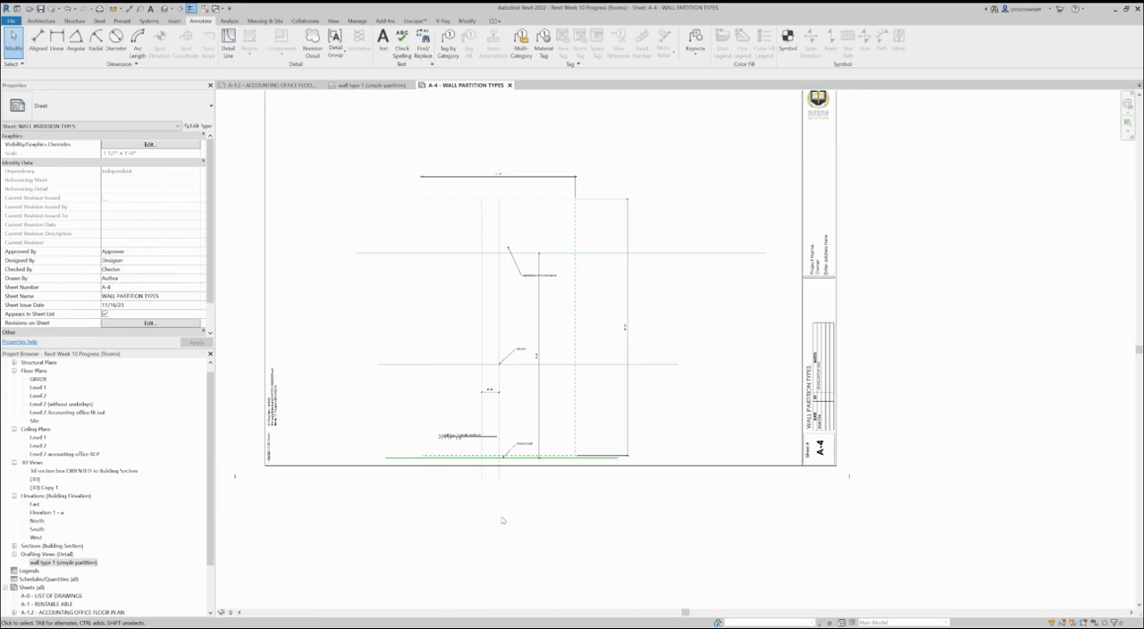
Step: Return to the wall type 1 (simple partition) drafting view with the whole partition detail in view
{"action": "scroll", "coordinate": [507, 429], "scroll_direction": "up", "scroll_amount": 1}
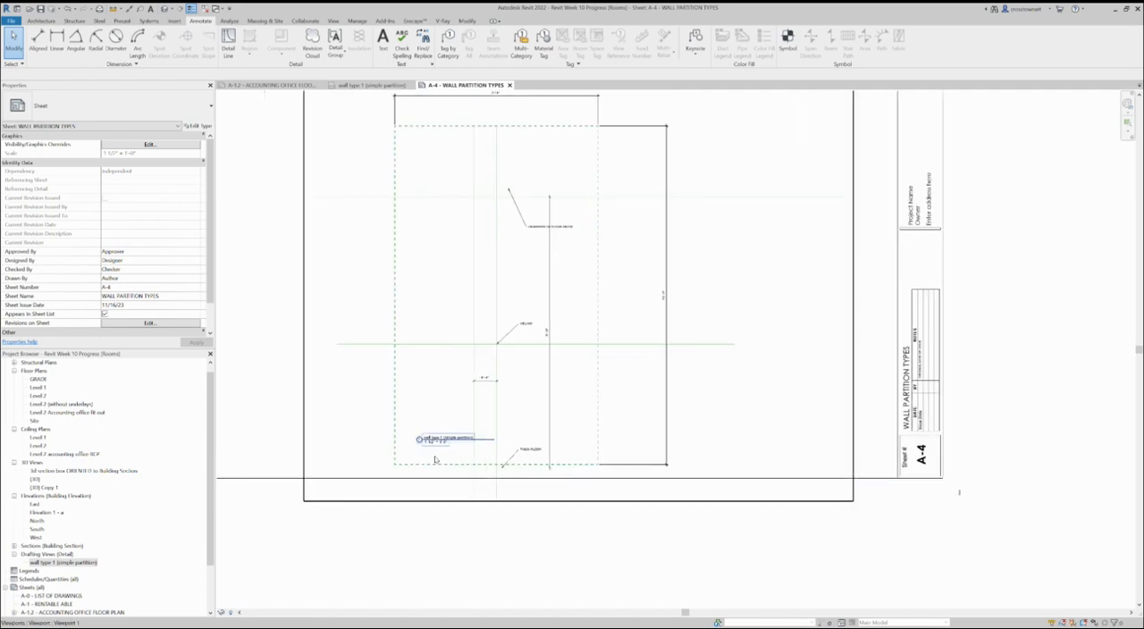
{"action": "scroll", "coordinate": [666, 567], "scroll_direction": "down", "scroll_amount": 1}
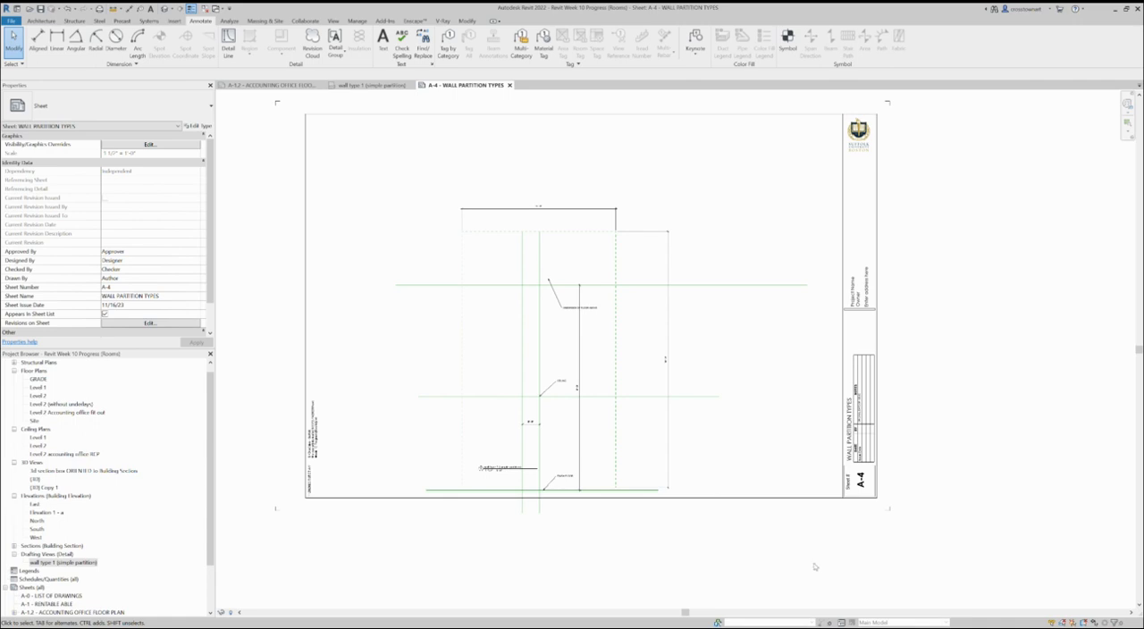
{"action": "left_click", "coordinate": [384, 85]}
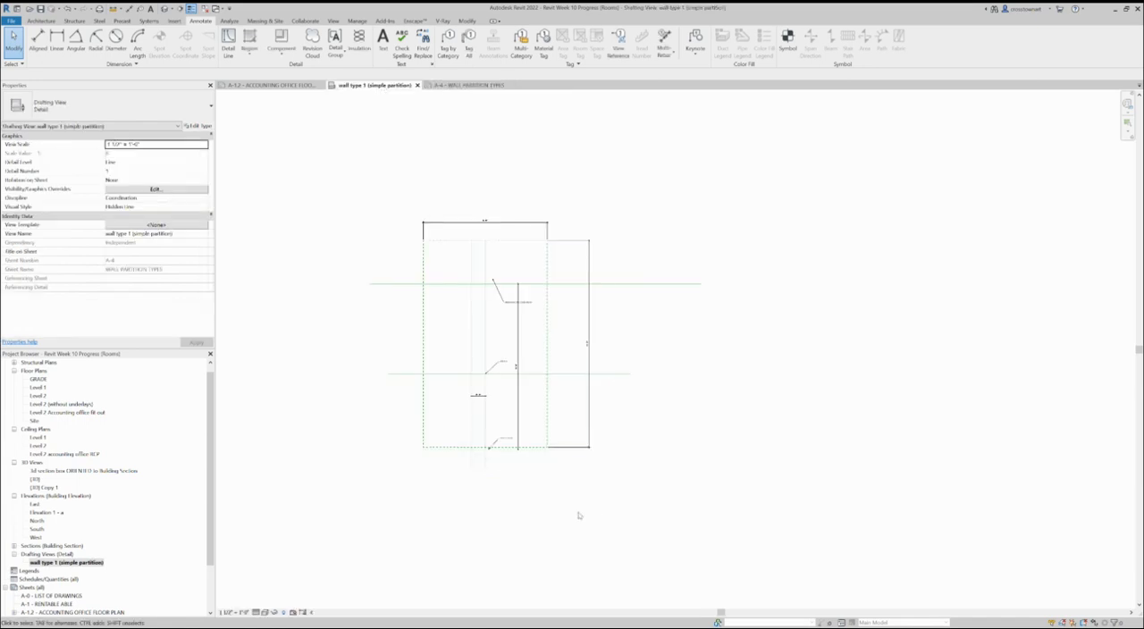
{"action": "scroll", "coordinate": [407, 429], "scroll_direction": "up", "scroll_amount": 2}
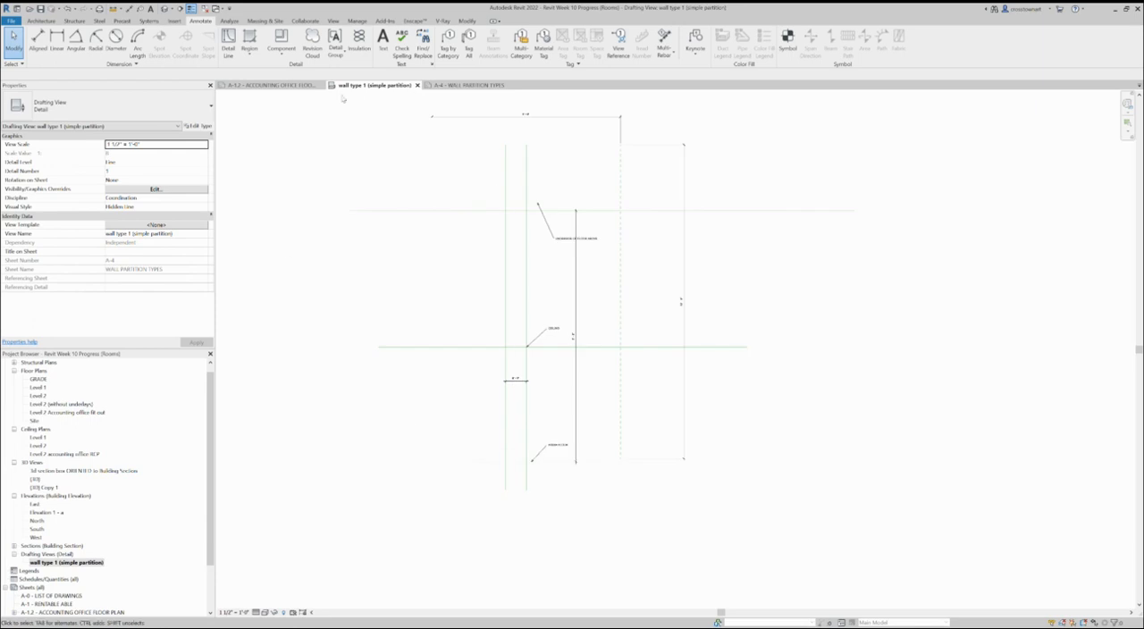
{"action": "scroll", "coordinate": [352, 519], "scroll_direction": "up", "scroll_amount": 1}
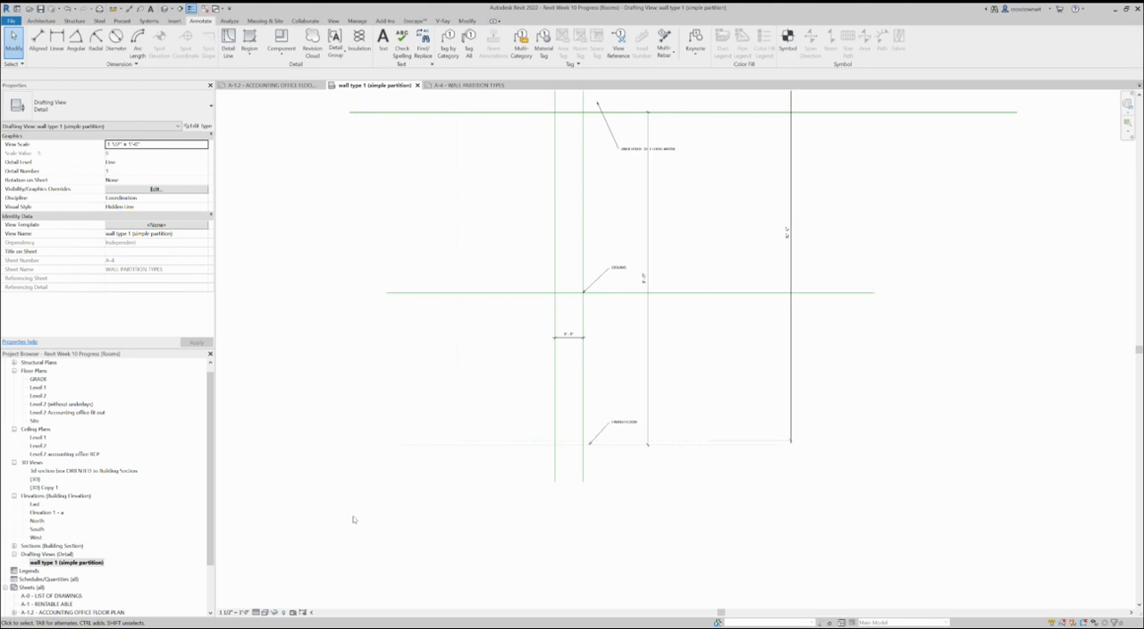
{"action": "scroll", "coordinate": [425, 534], "scroll_direction": "down", "scroll_amount": 1}
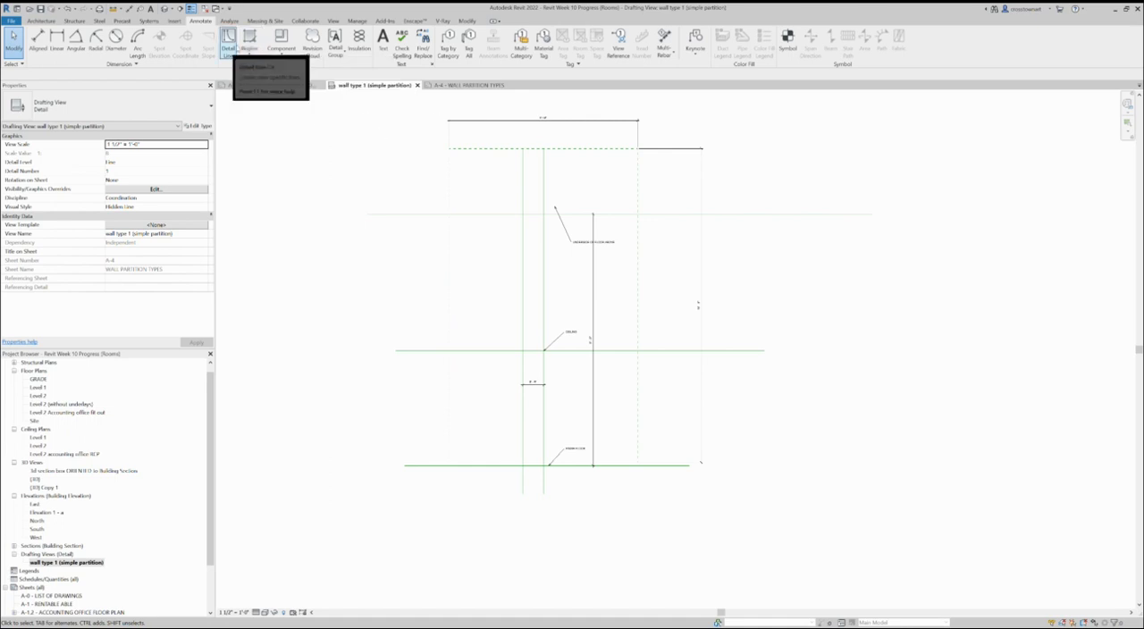
Step: Draw a Wide Lines detail line about 10'-4" long along the finish floor line of the partition detail
{"action": "left_click", "coordinate": [228, 41]}
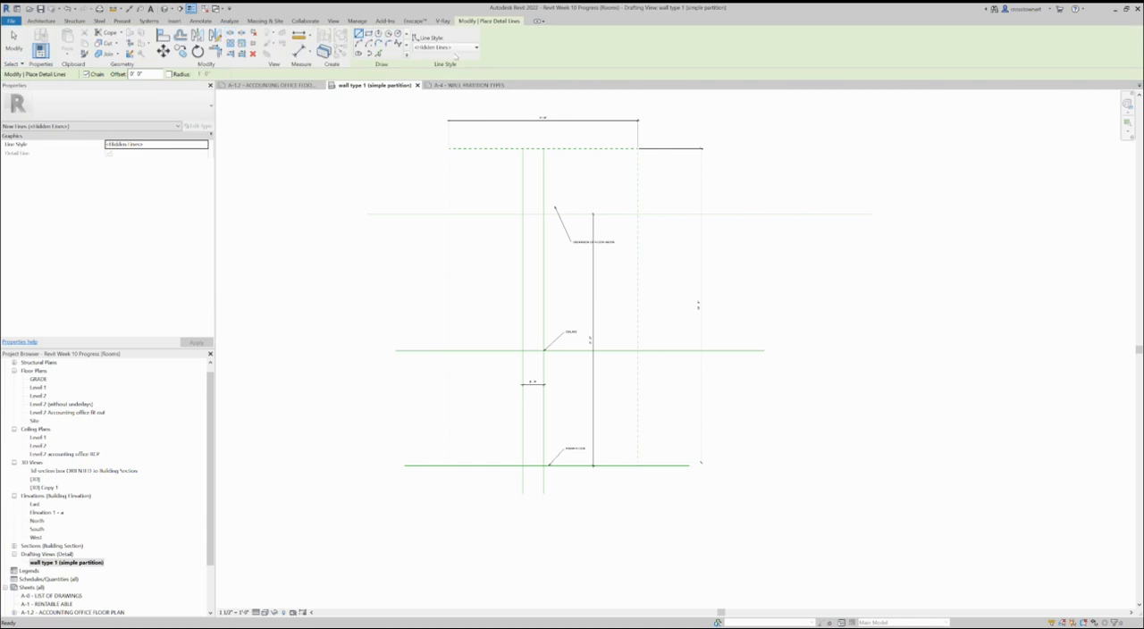
{"action": "left_click", "coordinate": [456, 49]}
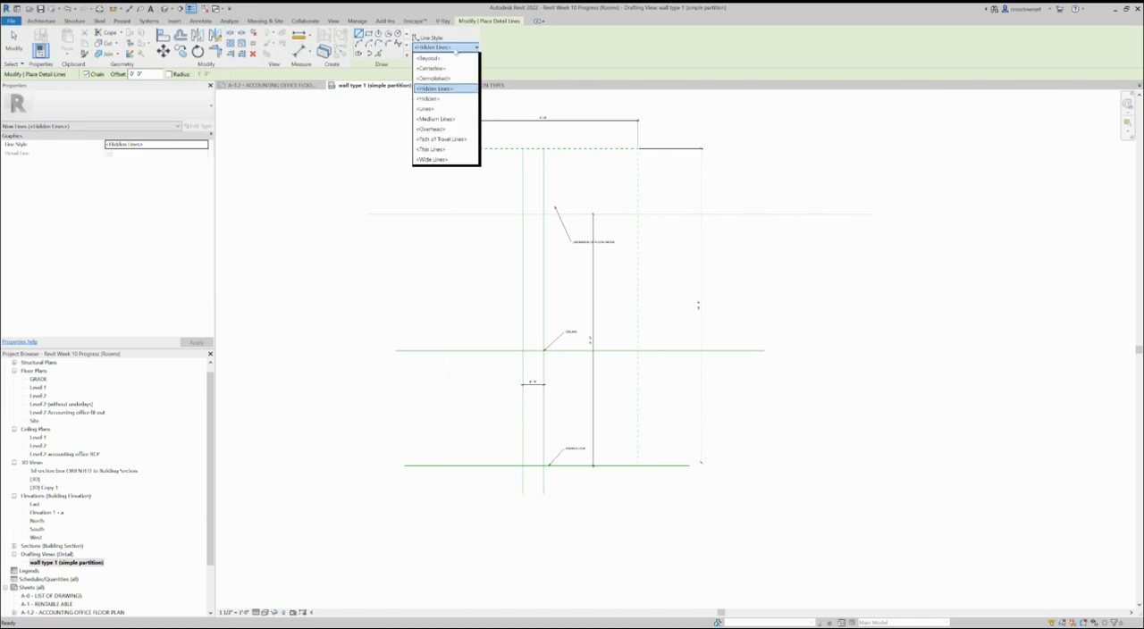
{"action": "left_click", "coordinate": [432, 160]}
{"action": "left_click", "coordinate": [522, 148]}
{"action": "scroll", "coordinate": [475, 539], "scroll_direction": "up", "scroll_amount": 2}
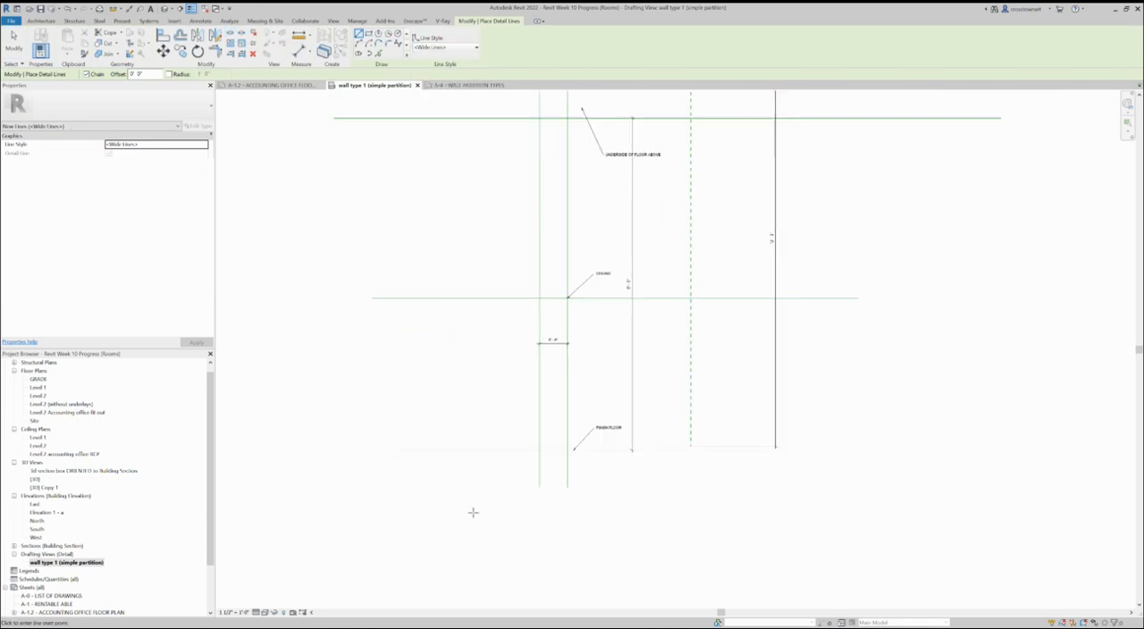
{"action": "left_click", "coordinate": [376, 449]}
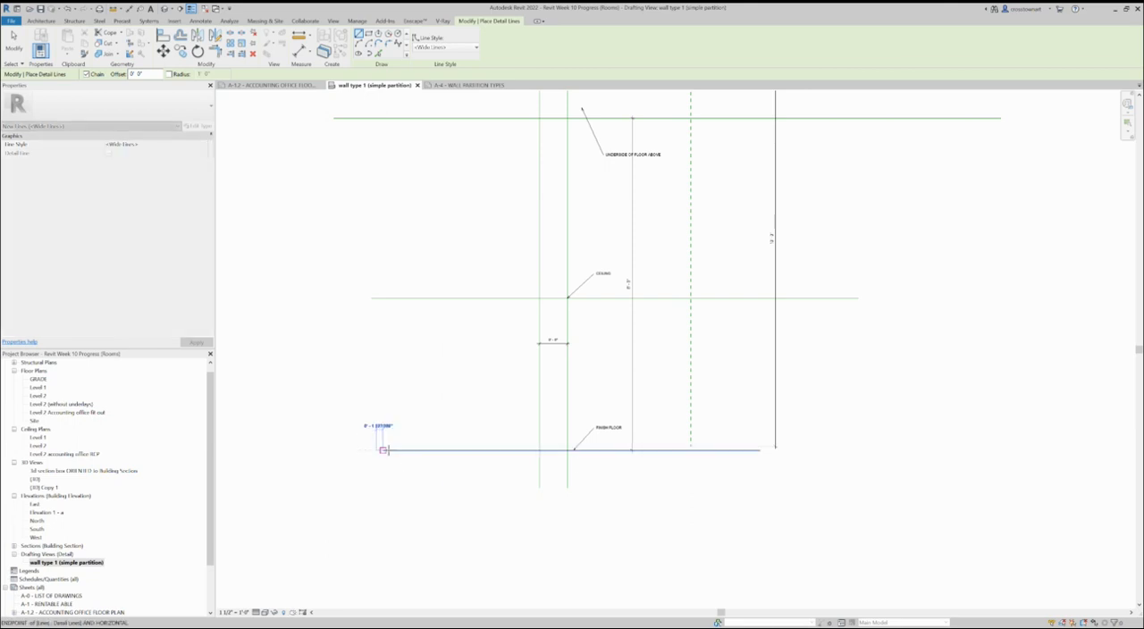
{"action": "left_click", "coordinate": [810, 452]}
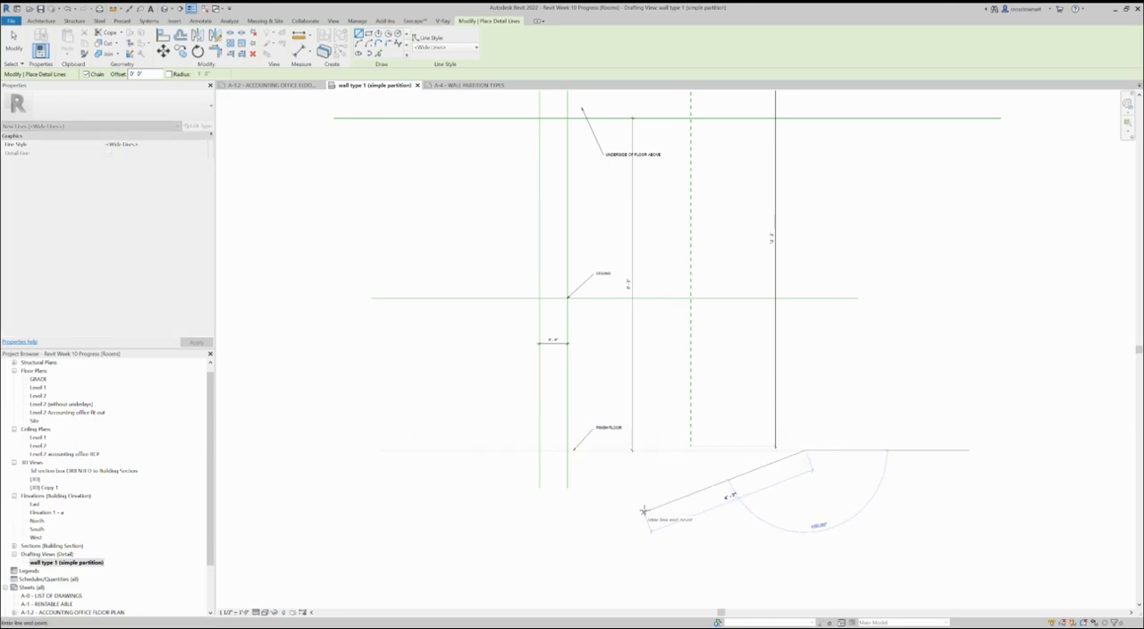
{"action": "key", "text": "Escape"}
Step: Draw a Wide Lines detail line over the horizontal line marking the underside of the floor above
{"action": "scroll", "coordinate": [486, 503], "scroll_direction": "down", "scroll_amount": 2}
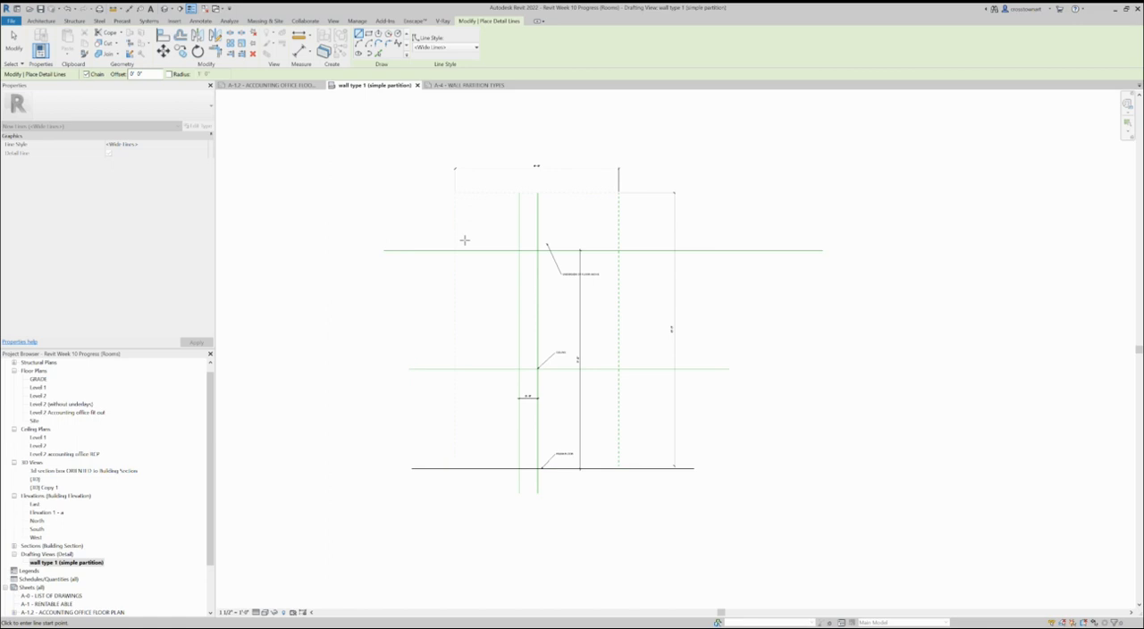
{"action": "left_click", "coordinate": [374, 249]}
{"action": "left_click", "coordinate": [740, 248]}
{"action": "key", "text": "Escape"}
{"action": "key", "text": "Escape"}
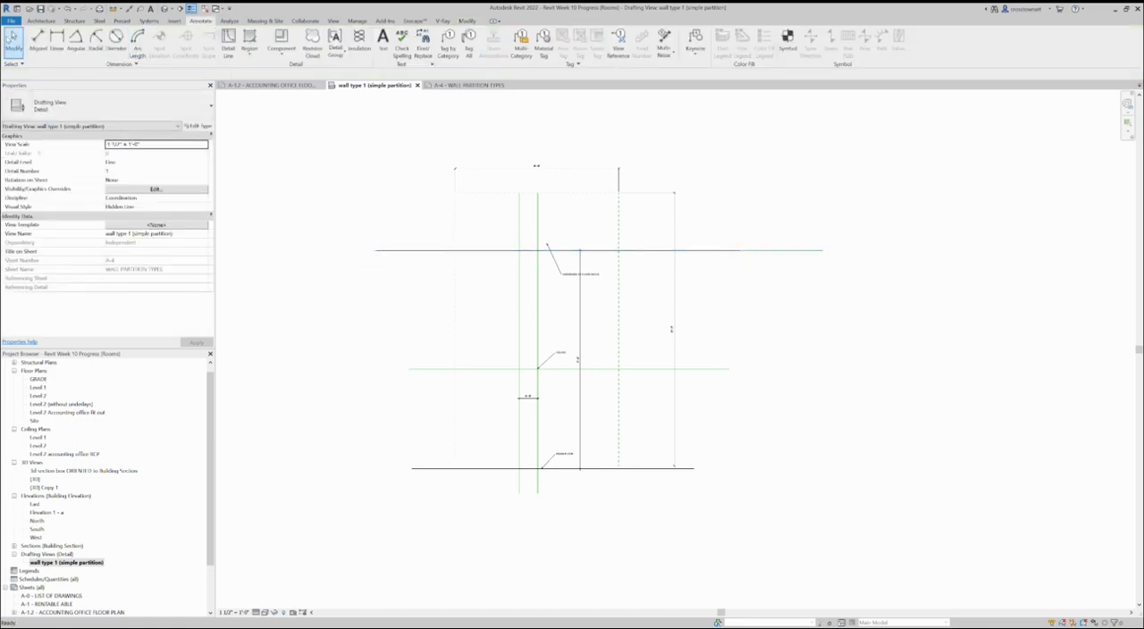
Step: Move the UNDERSIDE OF FLOOR ABOVE note so its leader tip meets the thick upper line
{"action": "scroll", "coordinate": [459, 315], "scroll_direction": "up", "scroll_amount": 2}
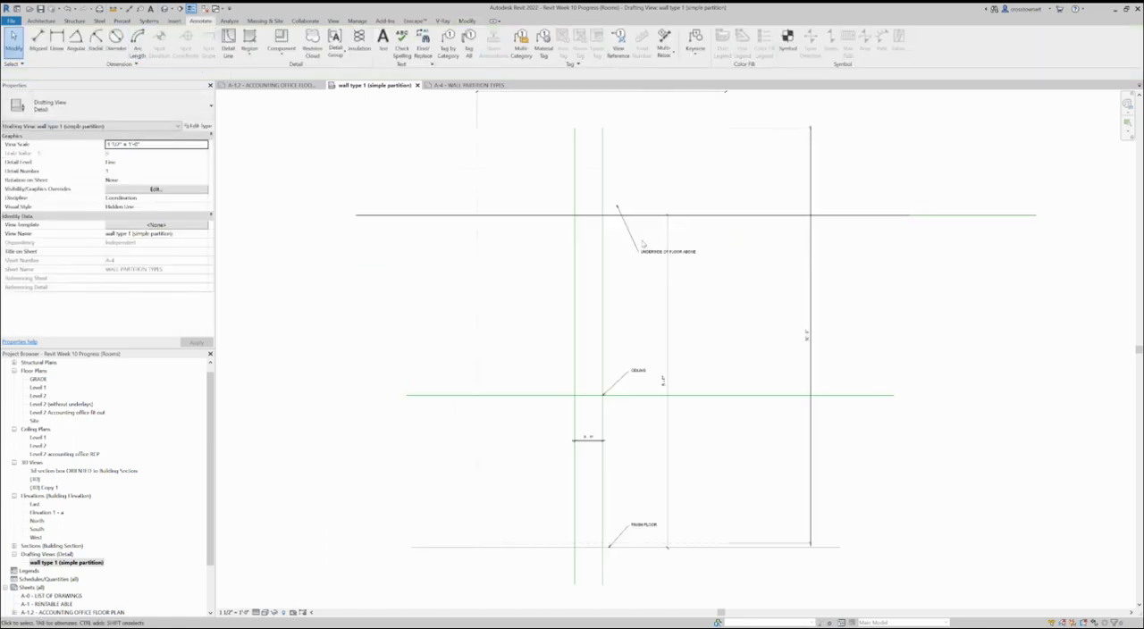
{"action": "mouse_move", "coordinate": [645, 254]}
{"action": "left_mouse_down"}
{"action": "mouse_move", "coordinate": [667, 277]}
{"action": "mouse_move", "coordinate": [660, 266]}
{"action": "left_mouse_up"}
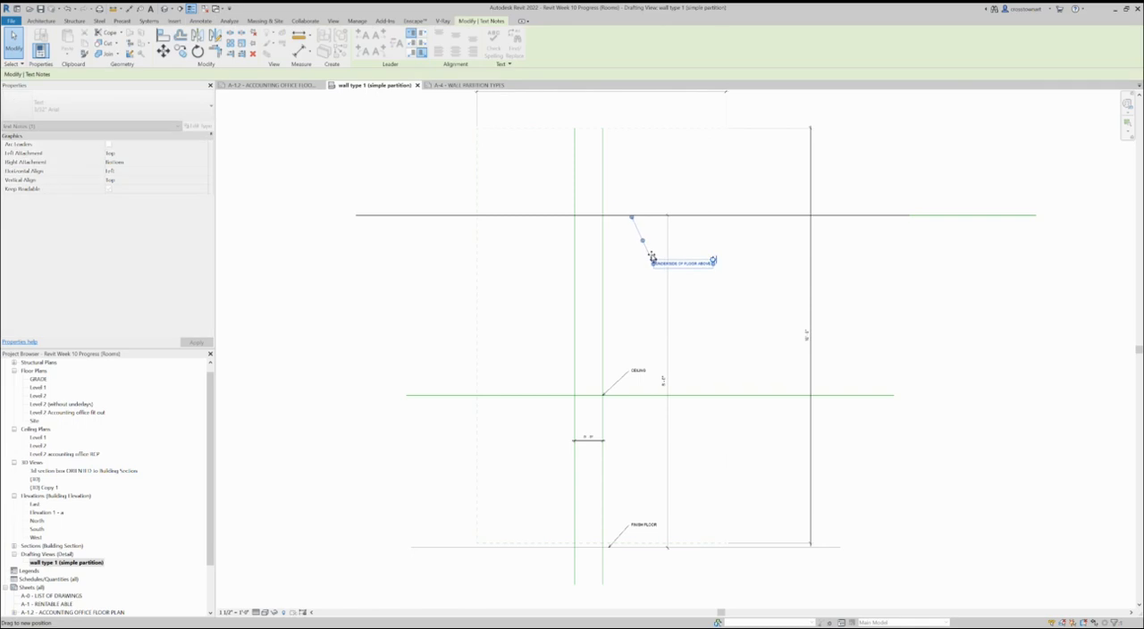
{"action": "left_click", "coordinate": [318, 269]}
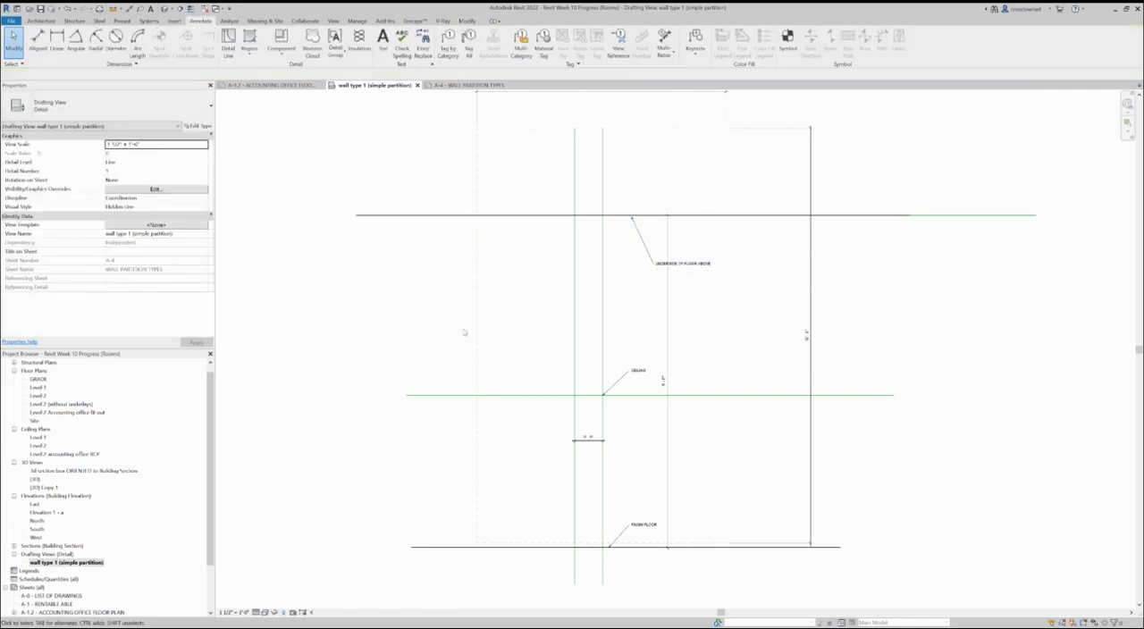
{"action": "scroll", "coordinate": [549, 373], "scroll_direction": "up", "scroll_amount": 3}
{"action": "scroll", "coordinate": [645, 516], "scroll_direction": "up", "scroll_amount": 2}
{"action": "scroll", "coordinate": [632, 508], "scroll_direction": "up", "scroll_amount": 2}
{"action": "scroll", "coordinate": [632, 508], "scroll_direction": "down", "scroll_amount": 4}
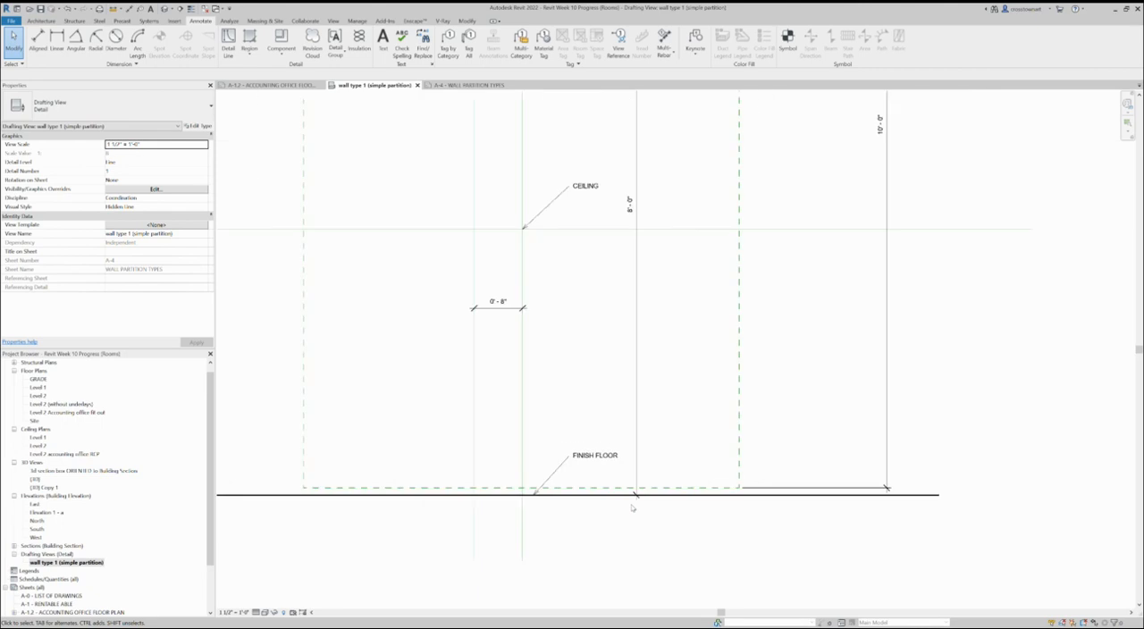
{"action": "left_click", "coordinate": [611, 475]}
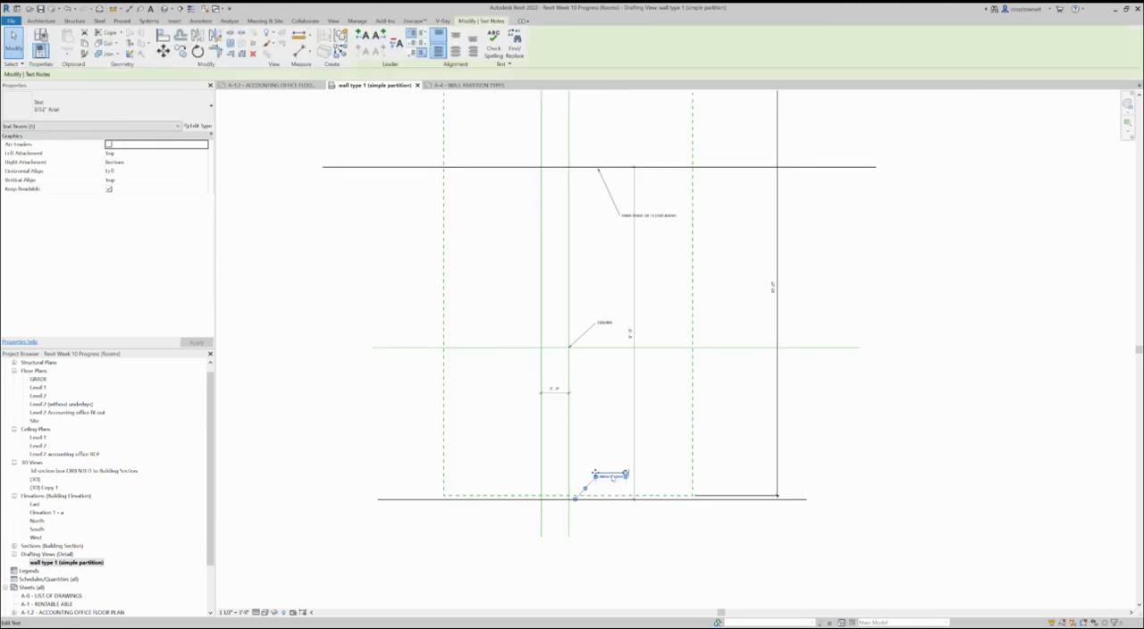
{"action": "mouse_move", "coordinate": [595, 474]}
{"action": "left_mouse_down"}
{"action": "mouse_move", "coordinate": [610, 458]}
{"action": "mouse_move", "coordinate": [594, 467]}
{"action": "left_mouse_up"}
{"action": "left_click", "coordinate": [613, 449]}
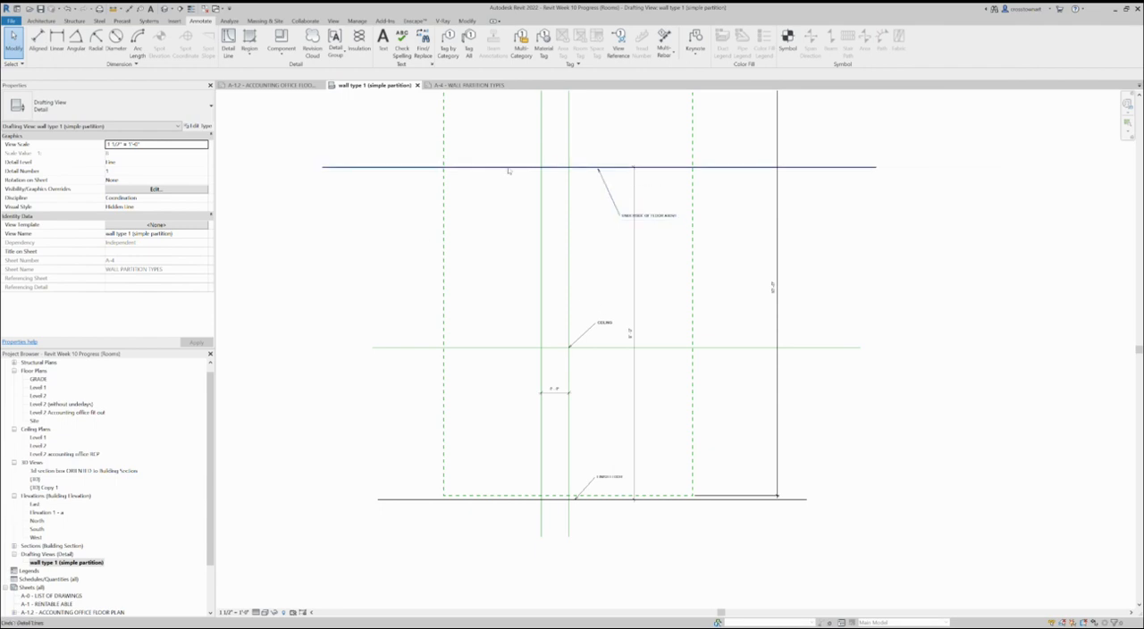
Step: Lower the thick underside-of-floor line to about 5'-11" above the finish floor and bring the vertical dimension's upper end and the note to it
{"action": "left_click_drag", "start_coordinate": [507, 170], "coordinate": [505, 253]}
{"action": "left_click", "coordinate": [306, 199]}
{"action": "left_click", "coordinate": [631, 332]}
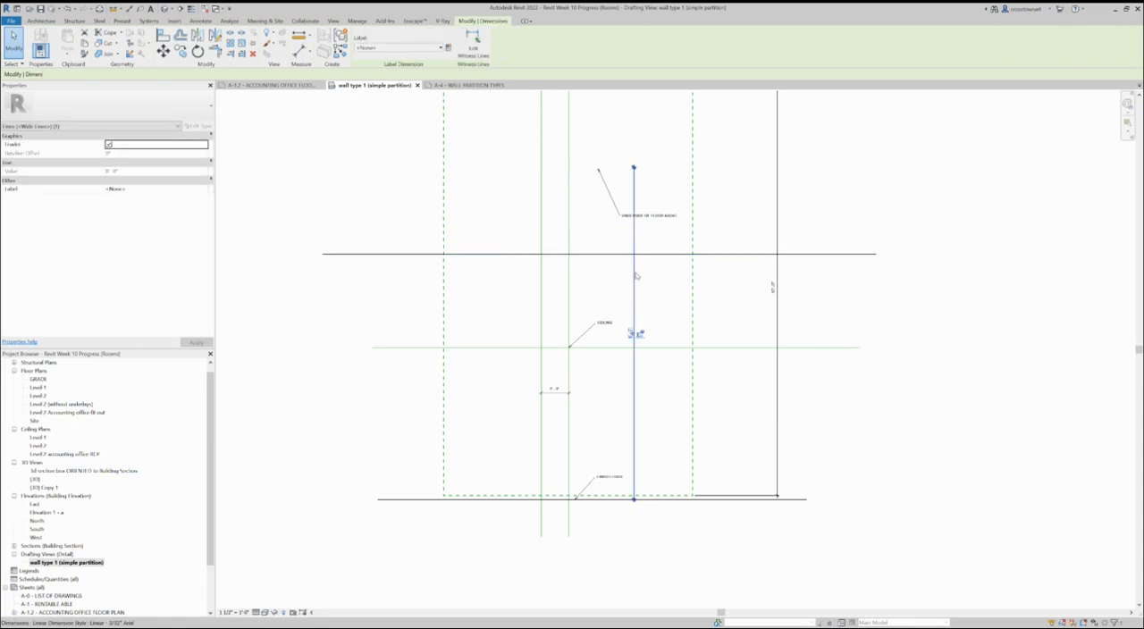
{"action": "left_click_drag", "start_coordinate": [629, 171], "coordinate": [595, 255]}
{"action": "left_click", "coordinate": [666, 290]}
{"action": "left_click_drag", "start_coordinate": [665, 222], "coordinate": [656, 304]}
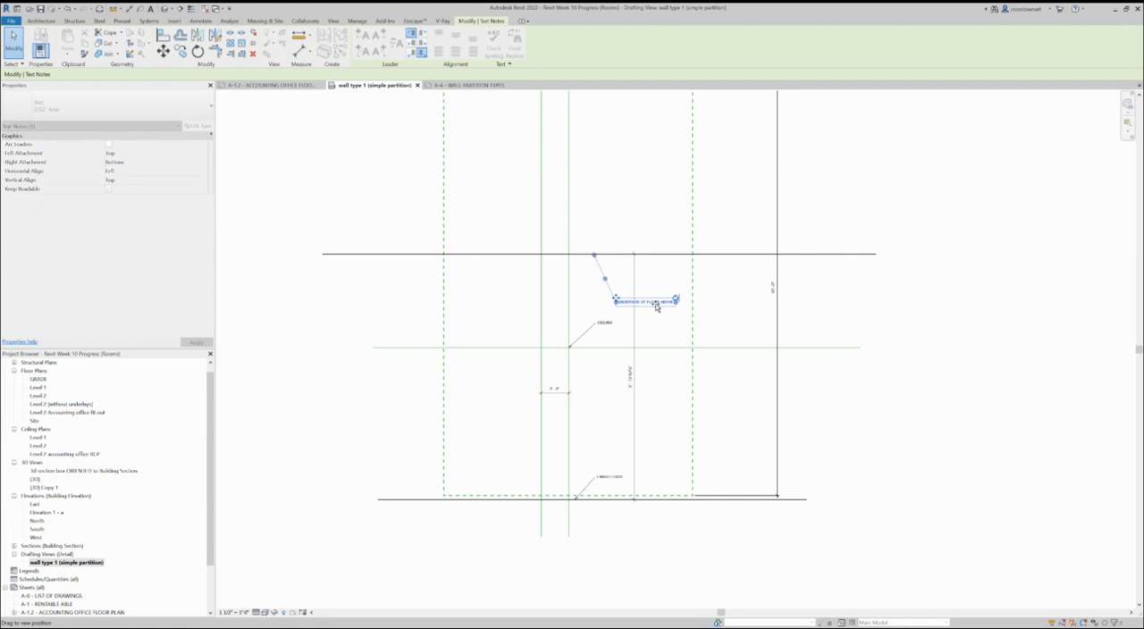
Step: Shorten both vertical wall lines from above so they end just above the lowered underside-of-floor line
{"action": "scroll", "coordinate": [487, 280], "scroll_direction": "down", "scroll_amount": 2}
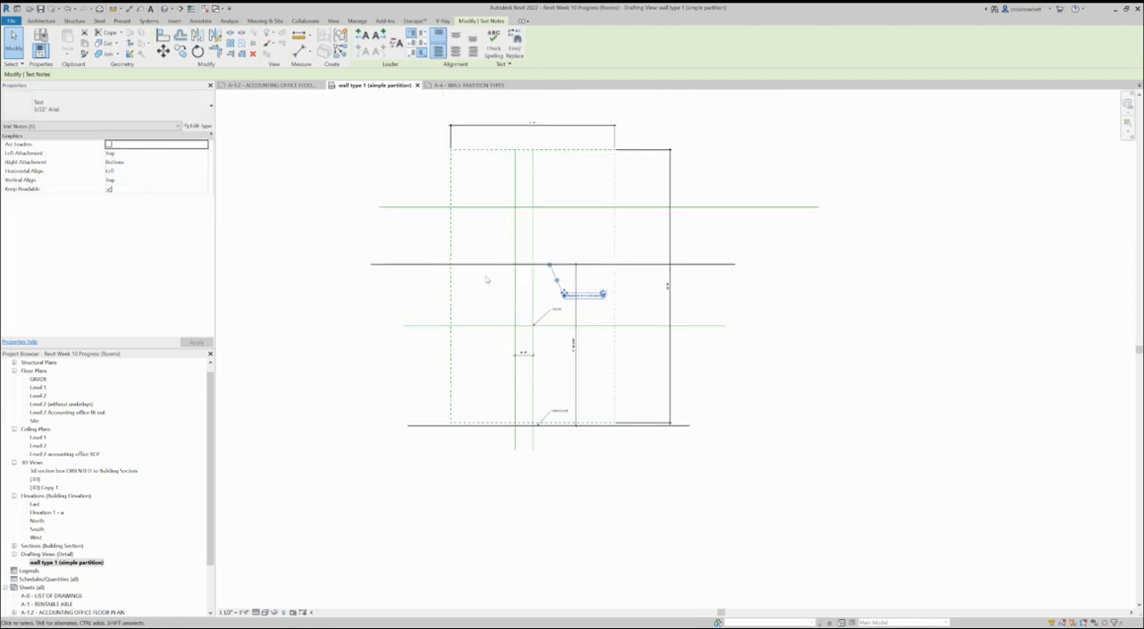
{"action": "left_click", "coordinate": [535, 217]}
{"action": "left_click_drag", "start_coordinate": [533, 151], "coordinate": [533, 248]}
{"action": "left_click", "coordinate": [516, 251]}
{"action": "left_click_drag", "start_coordinate": [514, 150], "coordinate": [515, 249]}
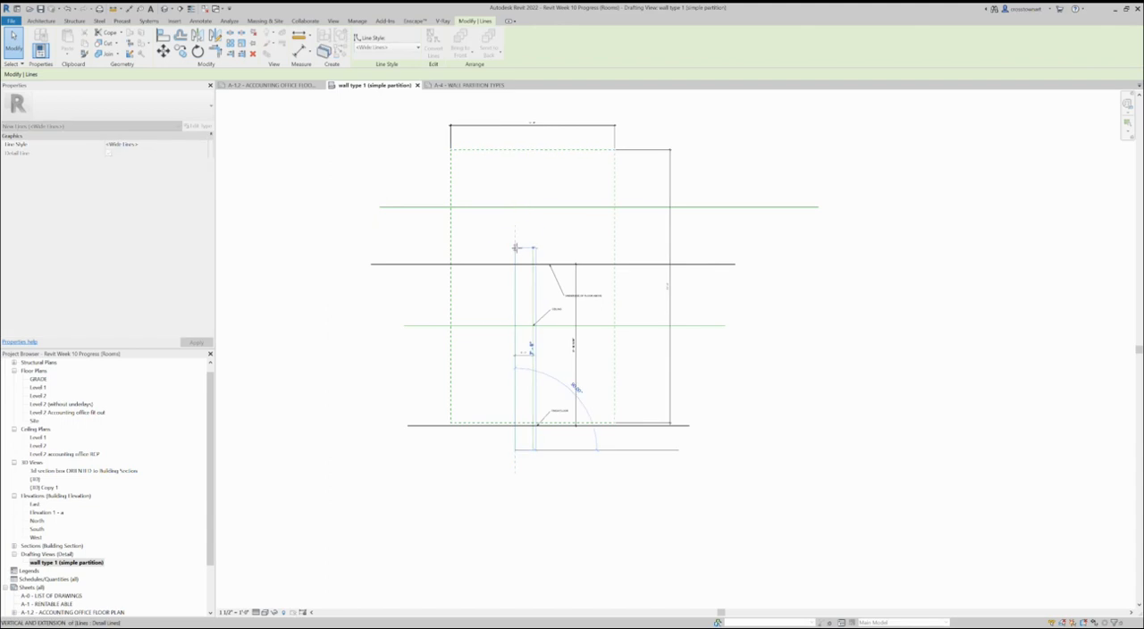
Step: Delete the old thin horizontal line above the lowered underside-of-floor line
{"action": "left_click", "coordinate": [584, 237]}
{"action": "left_click", "coordinate": [584, 208]}
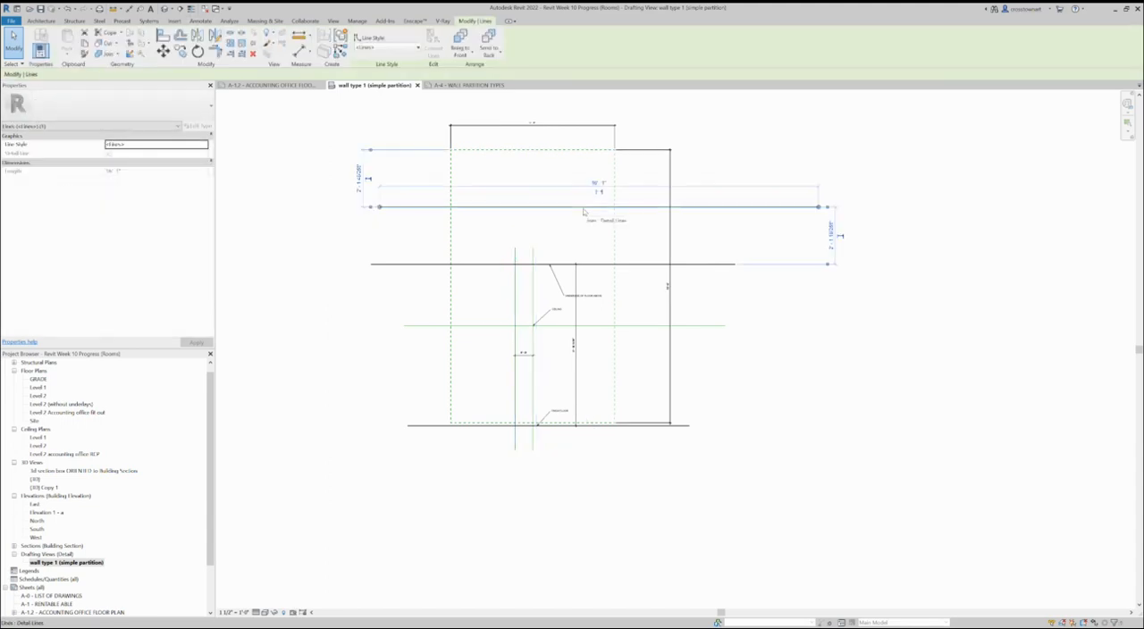
{"action": "key", "text": "Delete"}
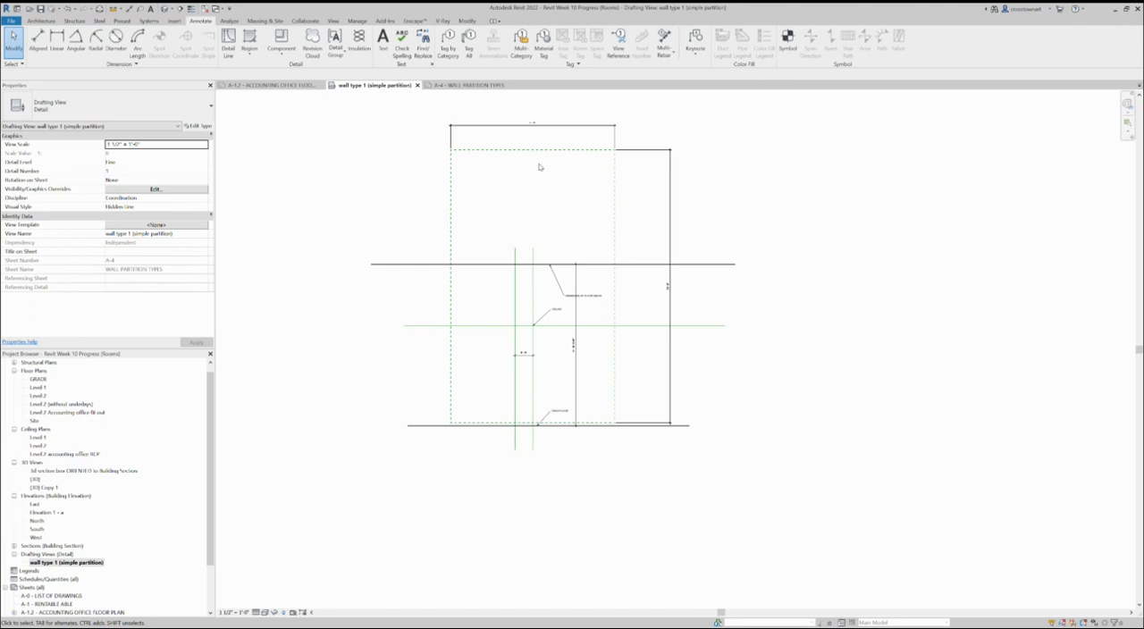
Step: Lower the dashed rectangle's top edge toward the underside-of-floor line and move its right edge slightly inward
{"action": "key", "text": "ctrl+z"}
{"action": "left_click_drag", "start_coordinate": [531, 198], "coordinate": [534, 228]}
{"action": "scroll", "coordinate": [613, 386], "scroll_direction": "up", "scroll_amount": 2}
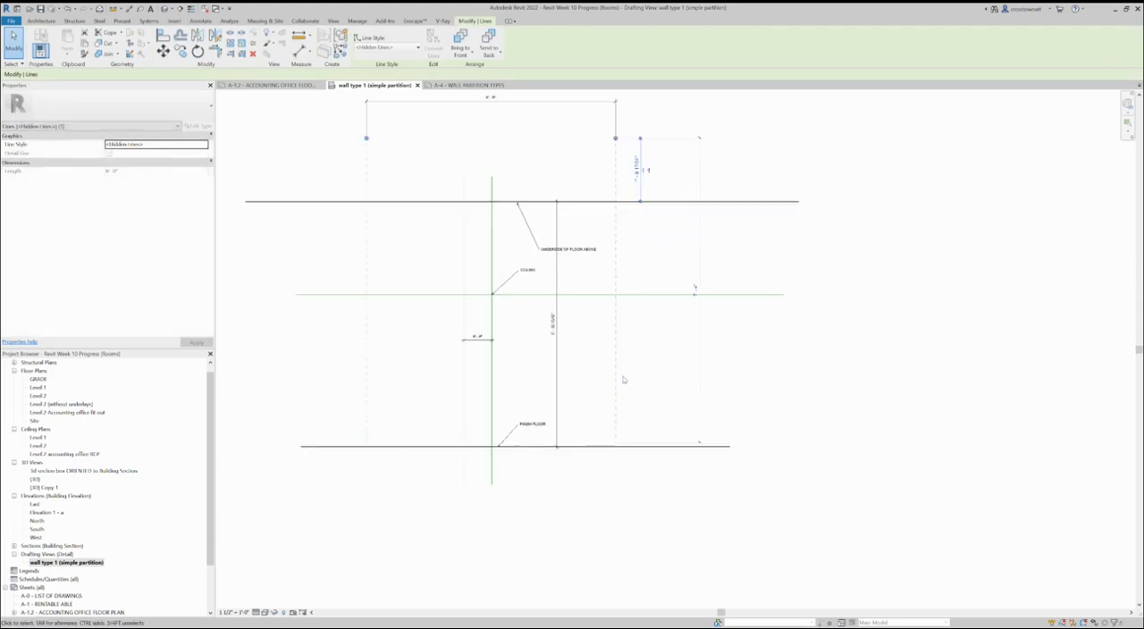
{"action": "key", "text": "Escape"}
{"action": "left_click", "coordinate": [618, 379]}
{"action": "left_click_drag", "start_coordinate": [619, 379], "coordinate": [598, 379]}
Step: Shorten the thick finish floor line at both ends to roughly the width of the dashed rectangle
{"action": "left_click", "coordinate": [716, 447]}
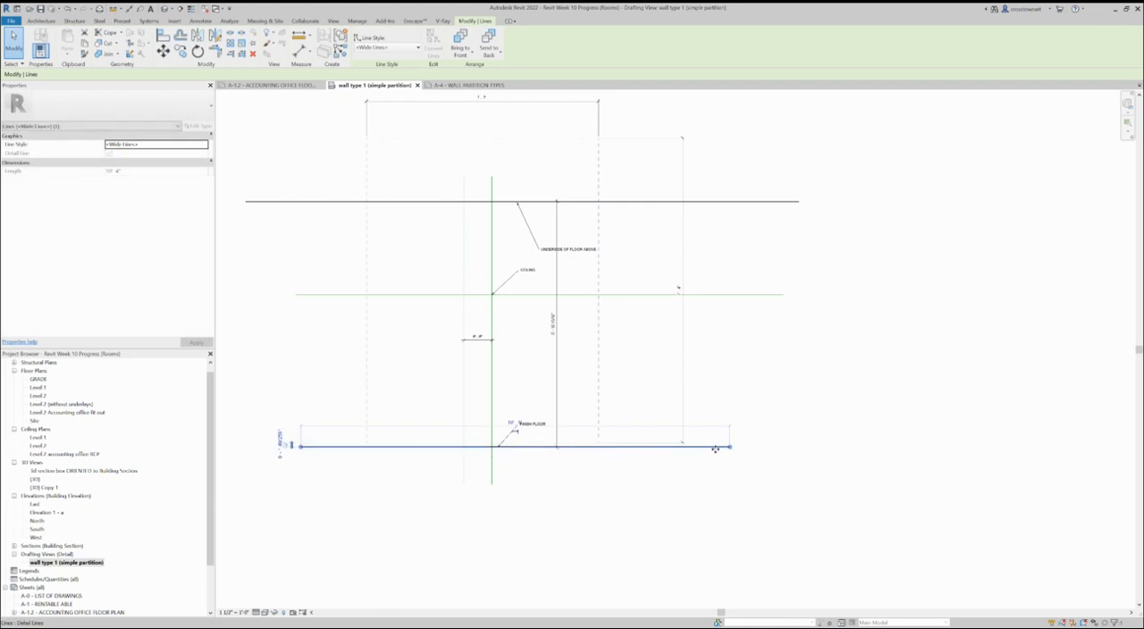
{"action": "left_click_drag", "start_coordinate": [730, 446], "coordinate": [625, 446]}
{"action": "left_click", "coordinate": [622, 488]}
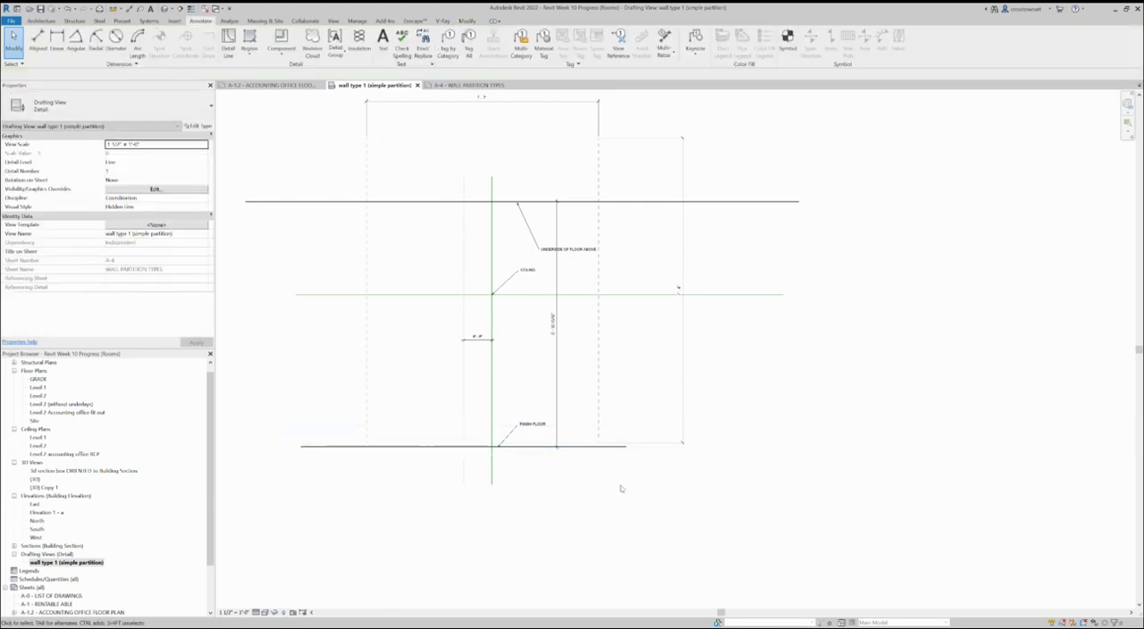
{"action": "left_click", "coordinate": [317, 446]}
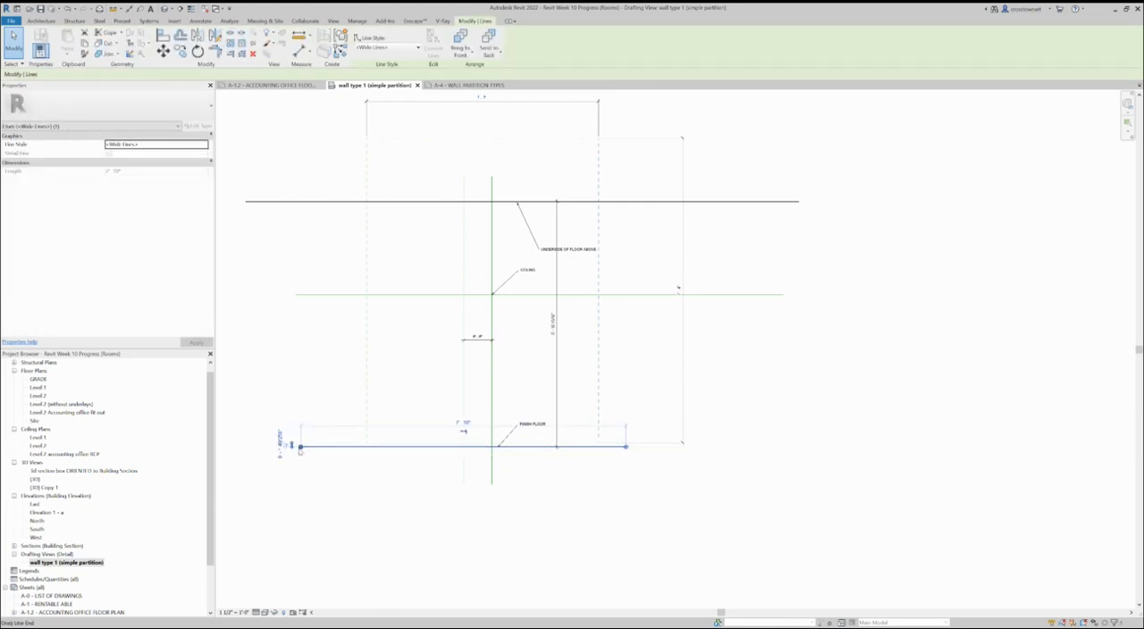
{"action": "left_click_drag", "start_coordinate": [301, 446], "coordinate": [404, 446]}
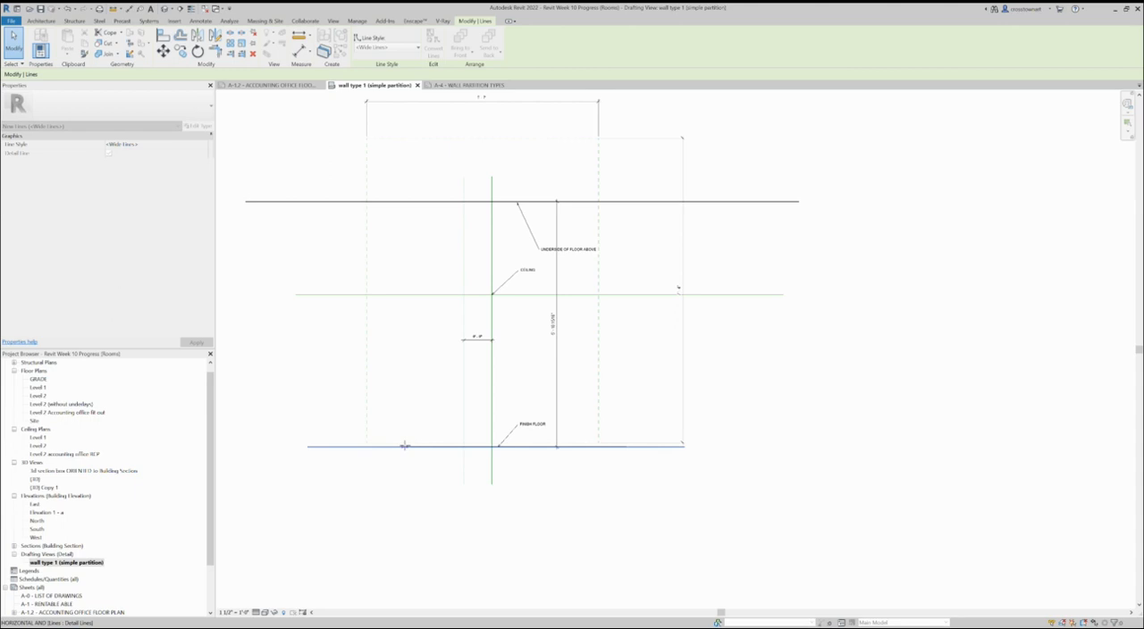
{"action": "left_click", "coordinate": [423, 489]}
Step: Shorten the thick underside-of-floor line at both ends to about the extents of the finish floor line
{"action": "scroll", "coordinate": [423, 489], "scroll_direction": "down", "scroll_amount": 2}
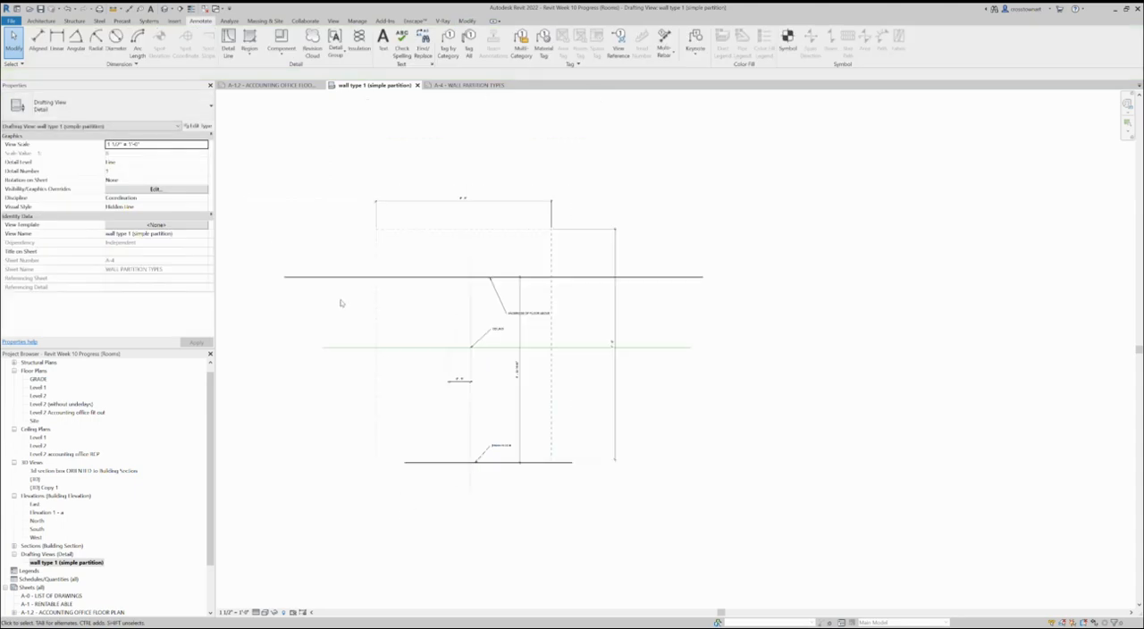
{"action": "left_click", "coordinate": [295, 277]}
{"action": "left_click_drag", "start_coordinate": [288, 281], "coordinate": [411, 279]}
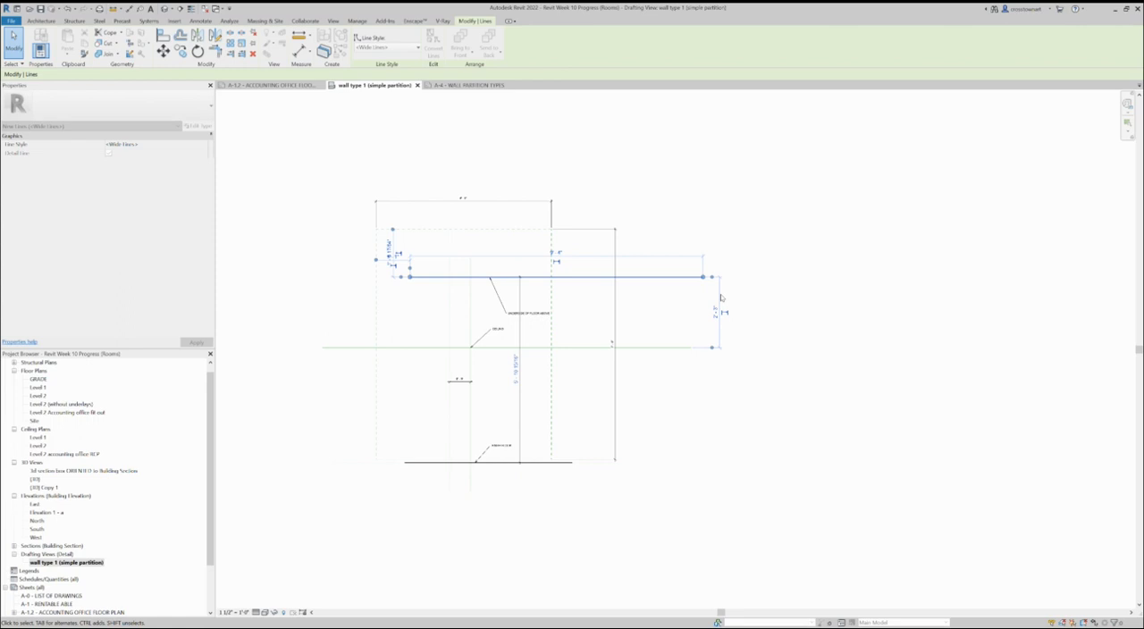
{"action": "left_click_drag", "start_coordinate": [703, 277], "coordinate": [580, 275]}
{"action": "left_click", "coordinate": [582, 325]}
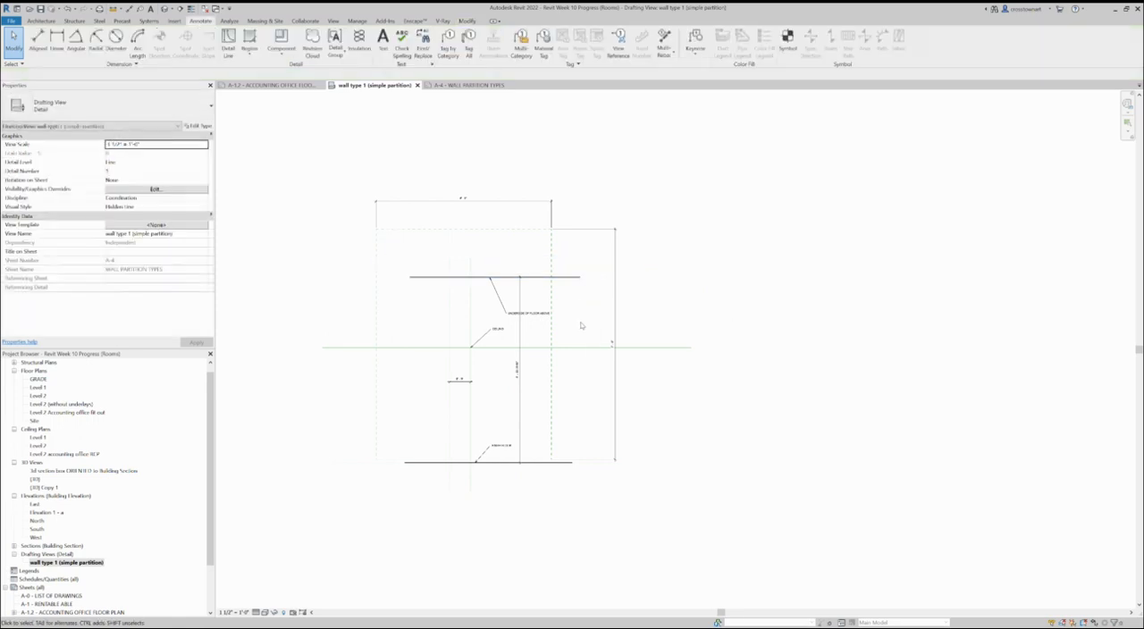
Step: Shift the dashed rectangle's left and right edges to the right and shorten the underside-of-floor line's right end
{"action": "scroll", "coordinate": [566, 337], "scroll_direction": "up", "scroll_amount": 1}
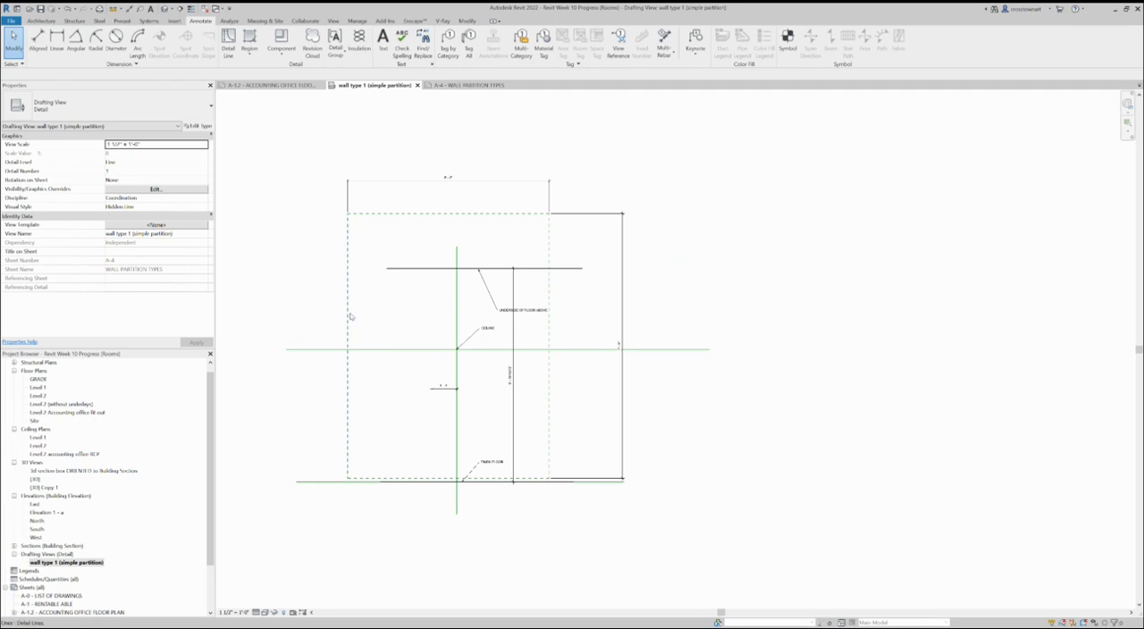
{"action": "left_click", "coordinate": [383, 316]}
{"action": "left_click_drag", "start_coordinate": [381, 316], "coordinate": [366, 309]}
{"action": "left_click", "coordinate": [549, 289]}
{"action": "mouse_move", "coordinate": [549, 289]}
{"action": "left_mouse_down"}
{"action": "mouse_move", "coordinate": [582, 284]}
{"action": "mouse_move", "coordinate": [581, 268]}
{"action": "mouse_move", "coordinate": [546, 269]}
{"action": "left_mouse_up"}
{"action": "left_click", "coordinate": [569, 269]}
{"action": "left_click", "coordinate": [568, 417]}
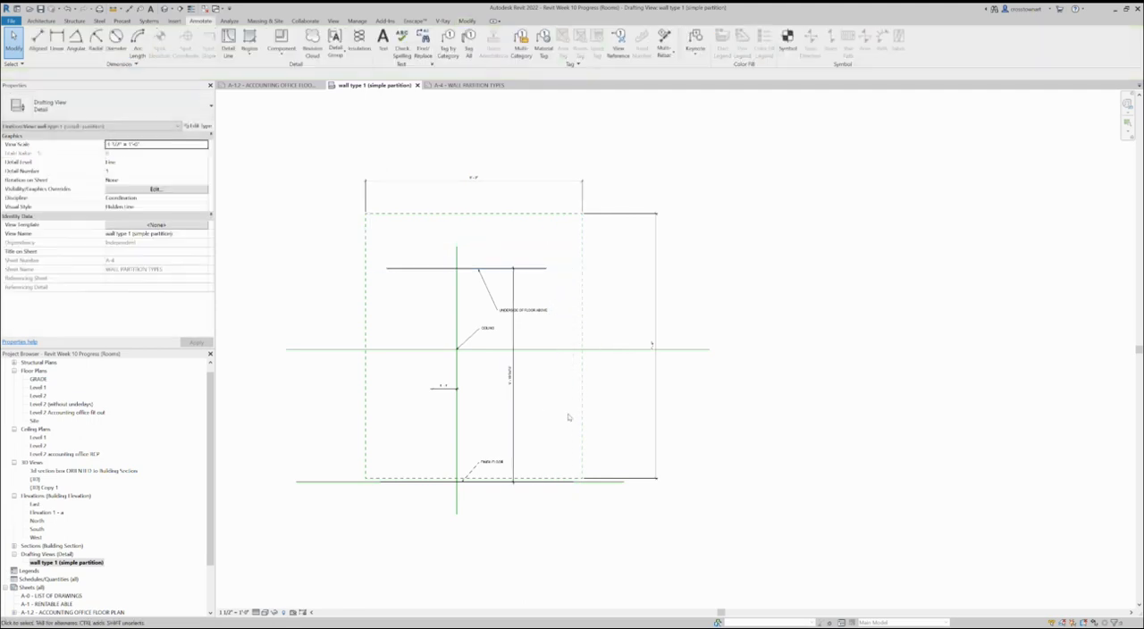
Step: Pull the dashed rectangle's top and right edges slightly inward and bring its overall width and height dimensions close to it
{"action": "left_click_drag", "start_coordinate": [468, 214], "coordinate": [476, 232]}
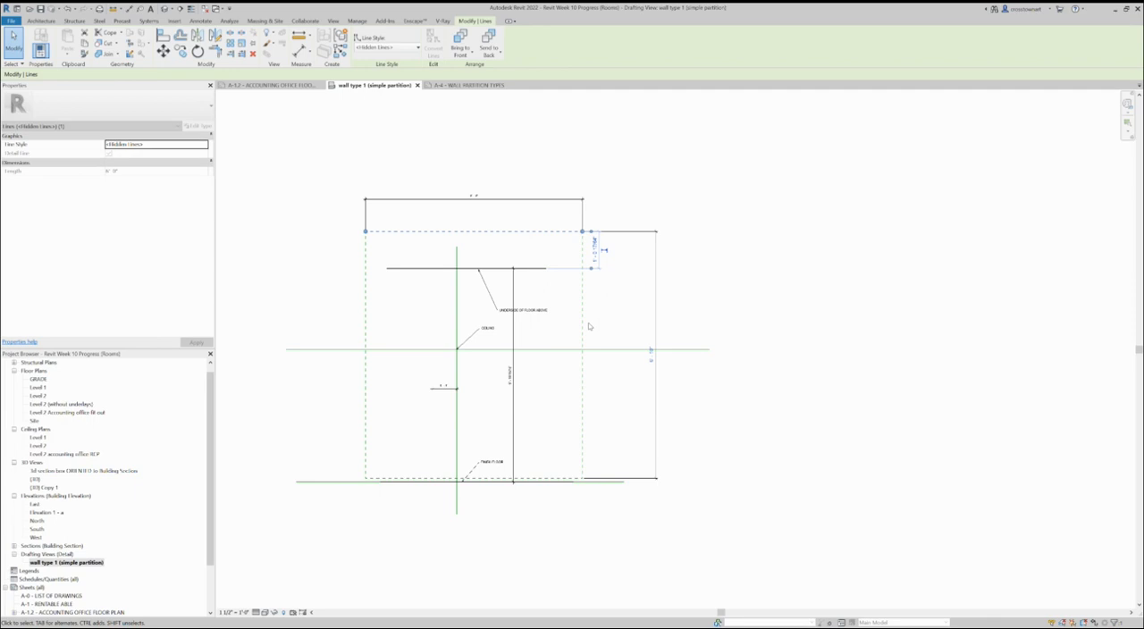
{"action": "left_click_drag", "start_coordinate": [586, 324], "coordinate": [575, 324]}
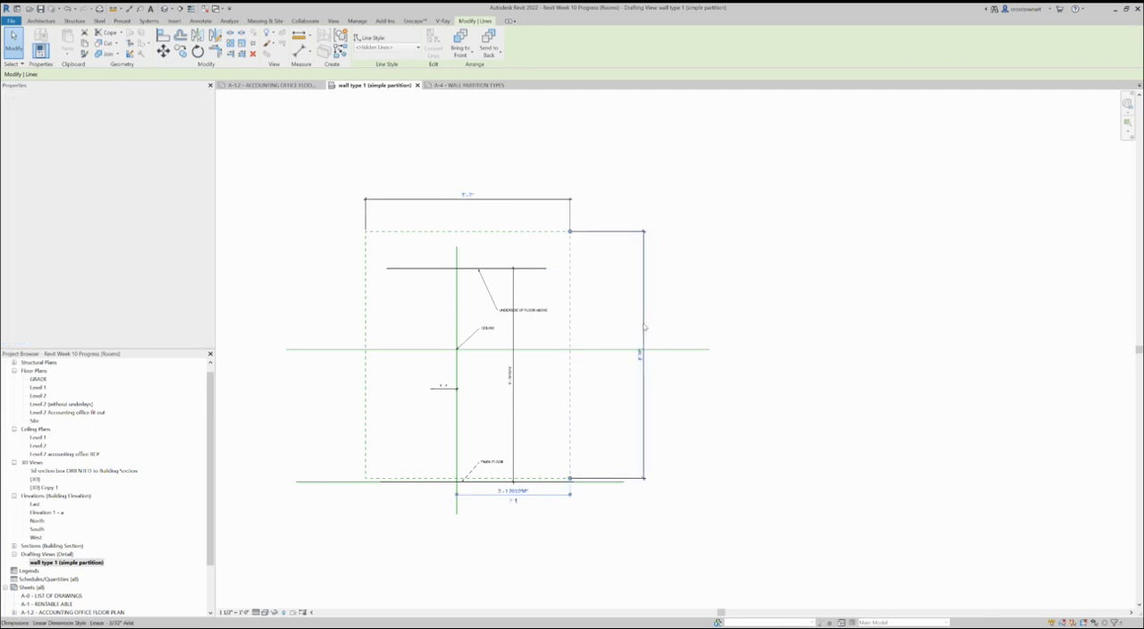
{"action": "left_click", "coordinate": [644, 328]}
{"action": "left_click_drag", "start_coordinate": [644, 328], "coordinate": [577, 327]}
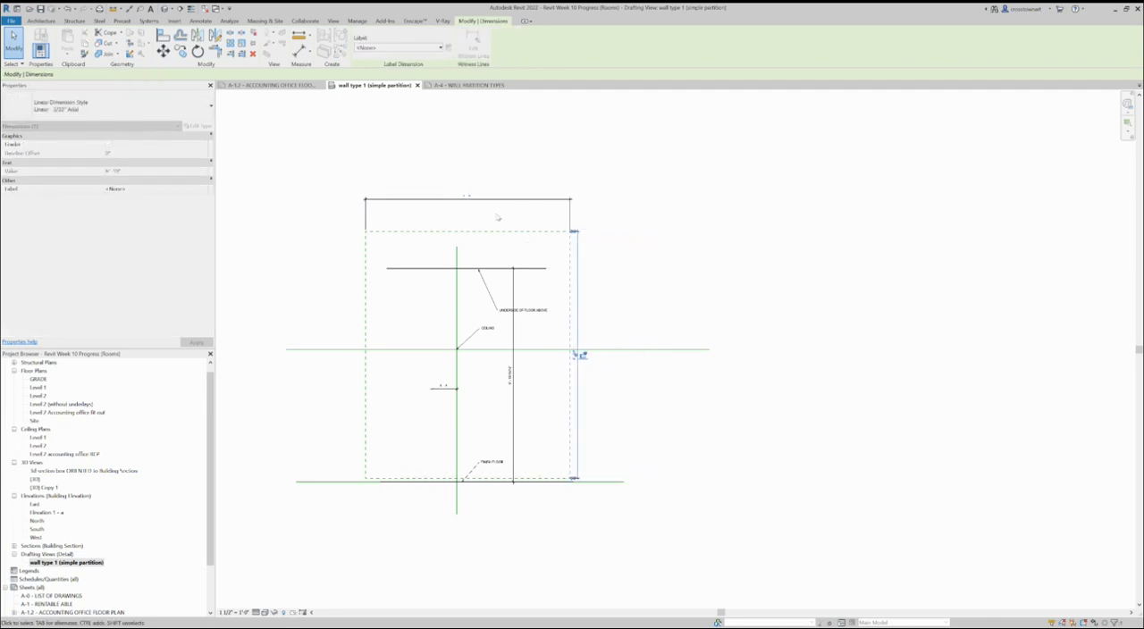
{"action": "left_click_drag", "start_coordinate": [486, 200], "coordinate": [491, 223]}
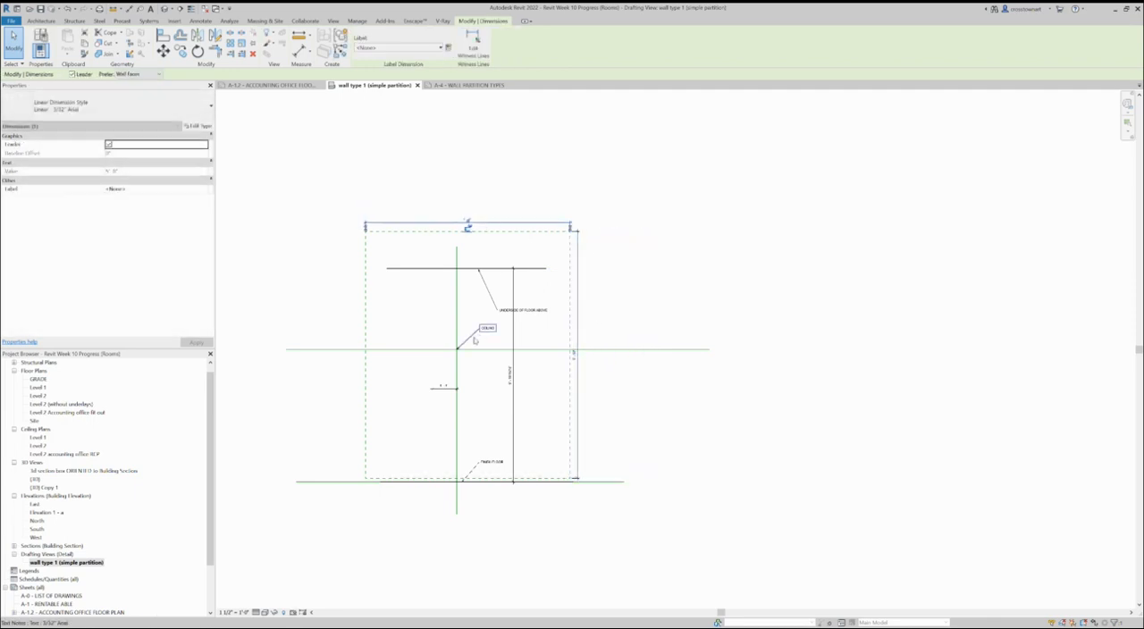
Step: Shorten the ceiling line at both ends to about the extents of the underside-of-floor line
{"action": "left_click", "coordinate": [330, 350]}
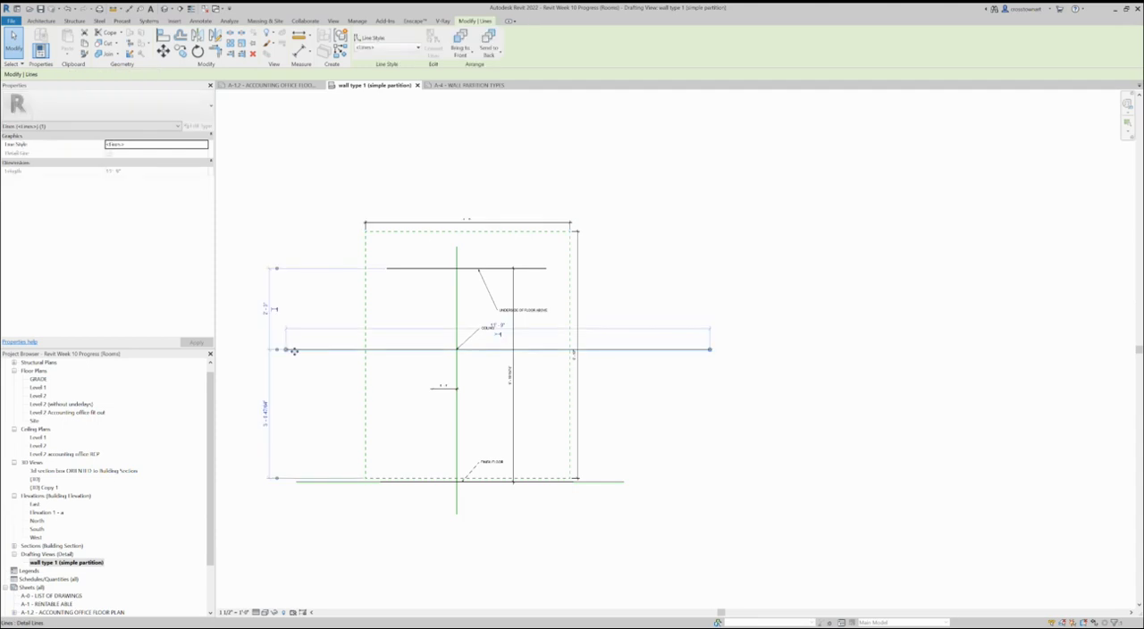
{"action": "left_click_drag", "start_coordinate": [287, 350], "coordinate": [394, 348]}
{"action": "left_click_drag", "start_coordinate": [715, 350], "coordinate": [550, 348]}
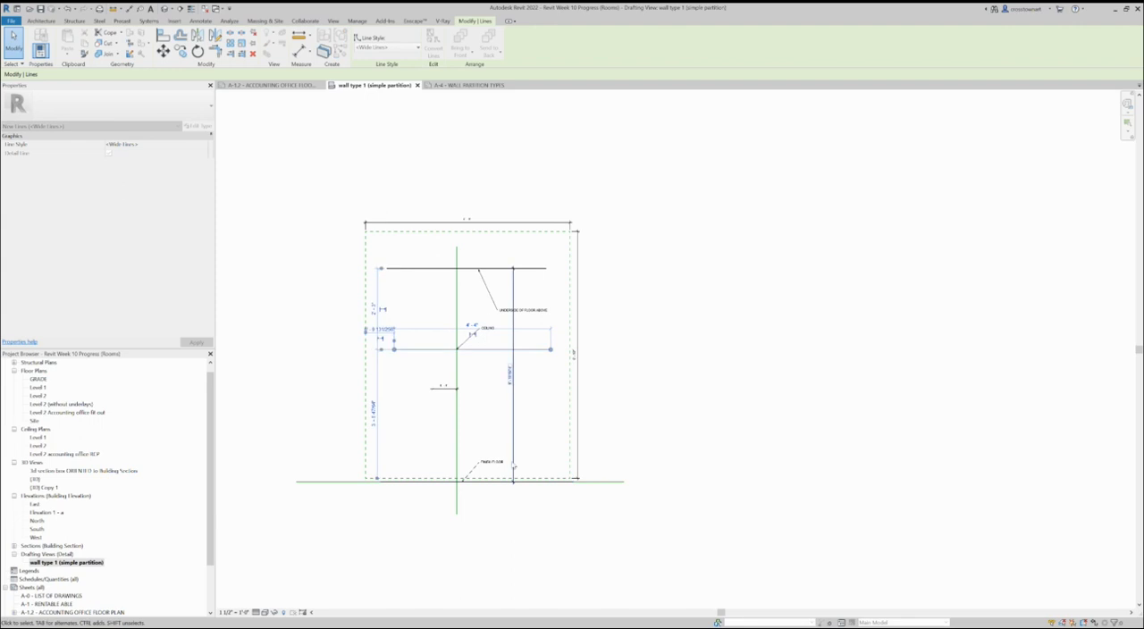
{"action": "left_click", "coordinate": [619, 547]}
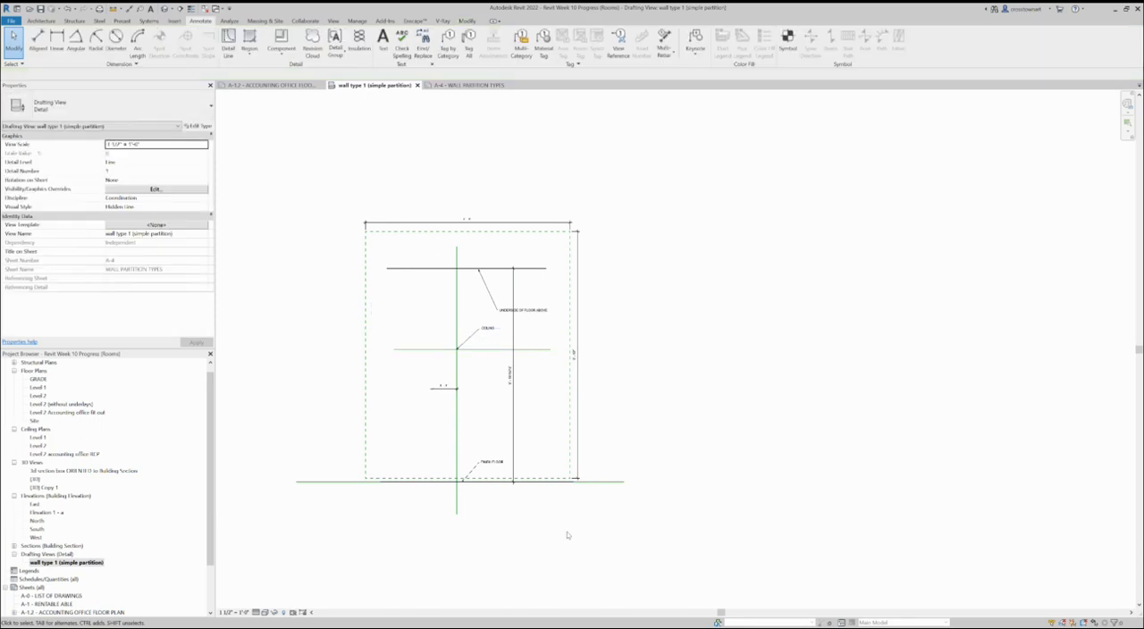
Step: Delete the long thin line overlapping the thick finish floor line and check the detail on sheet A-4
{"action": "left_click", "coordinate": [328, 484]}
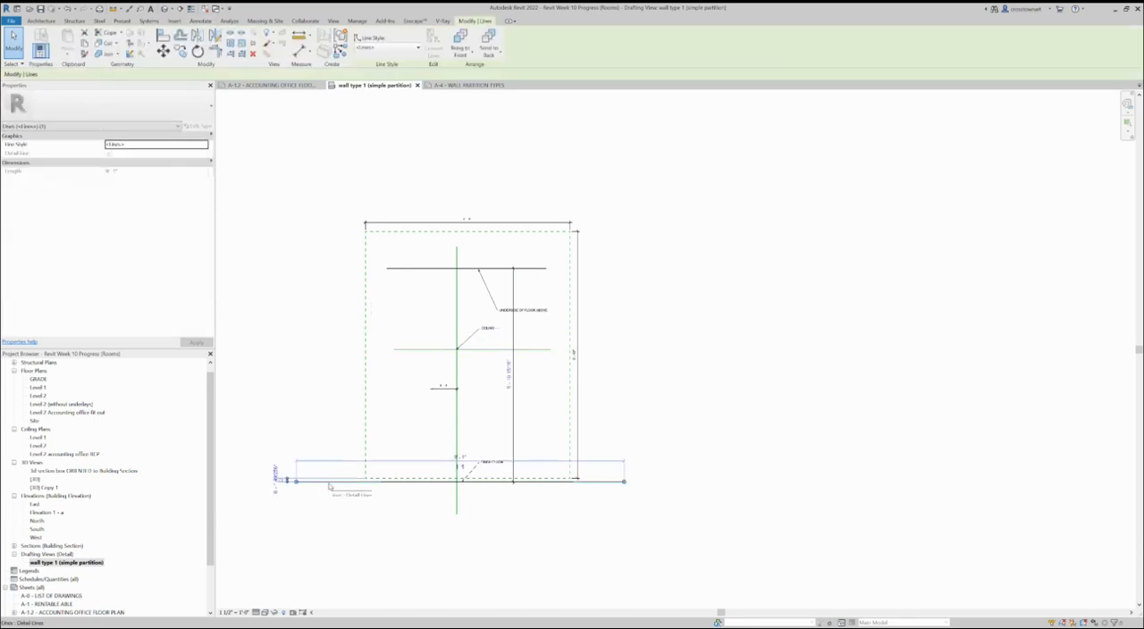
{"action": "key", "text": "Delete"}
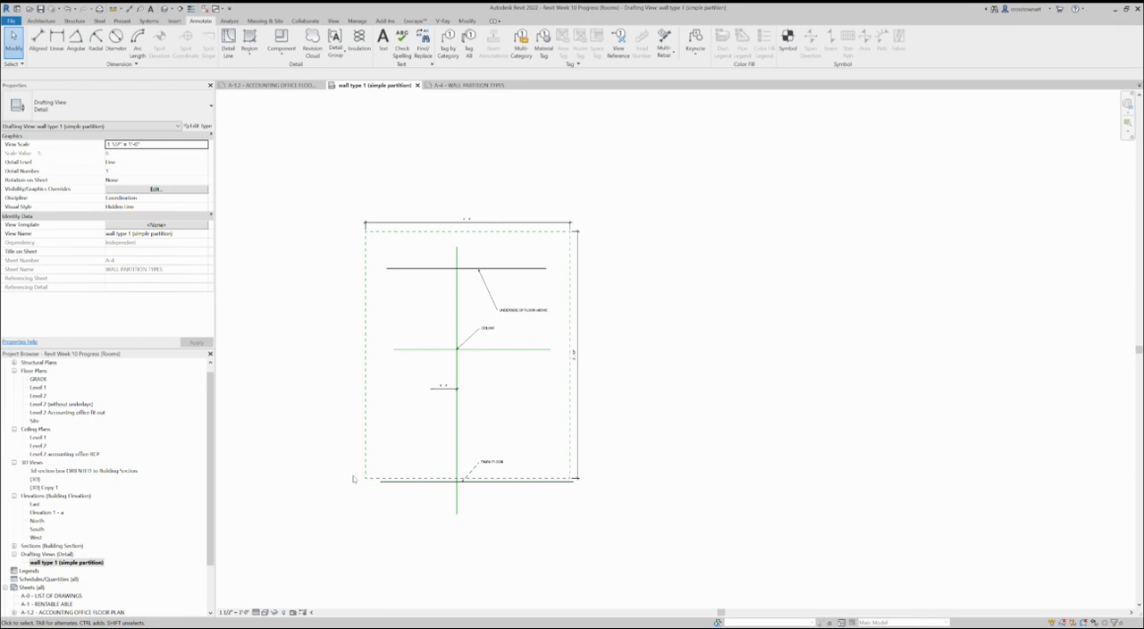
{"action": "scroll", "coordinate": [353, 479], "scroll_direction": "up", "scroll_amount": 1}
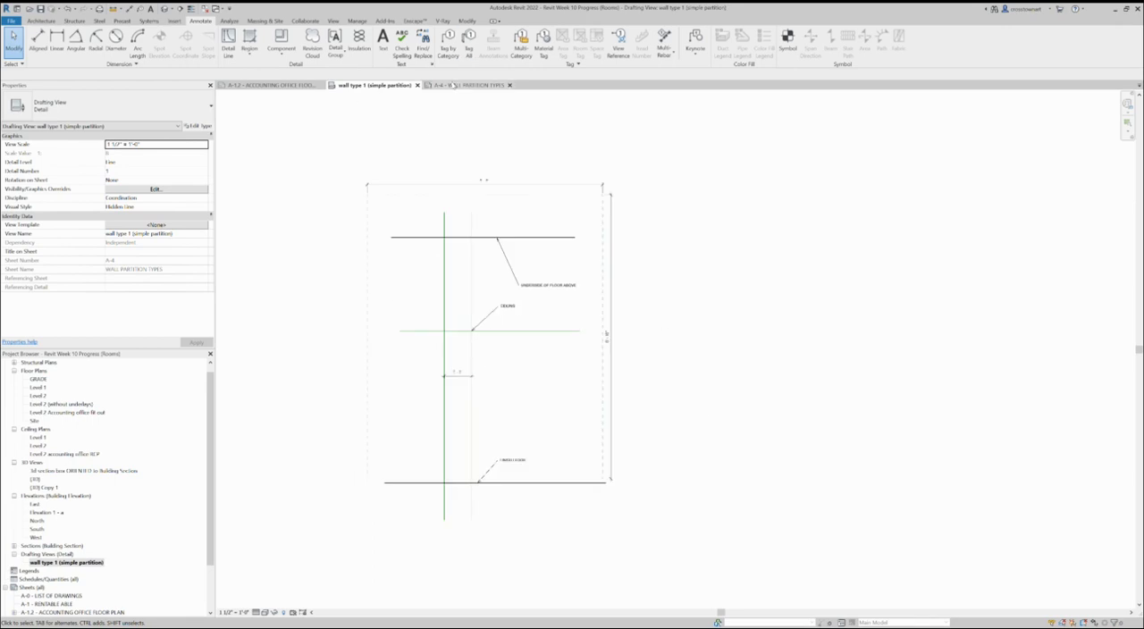
{"action": "left_click", "coordinate": [453, 85]}
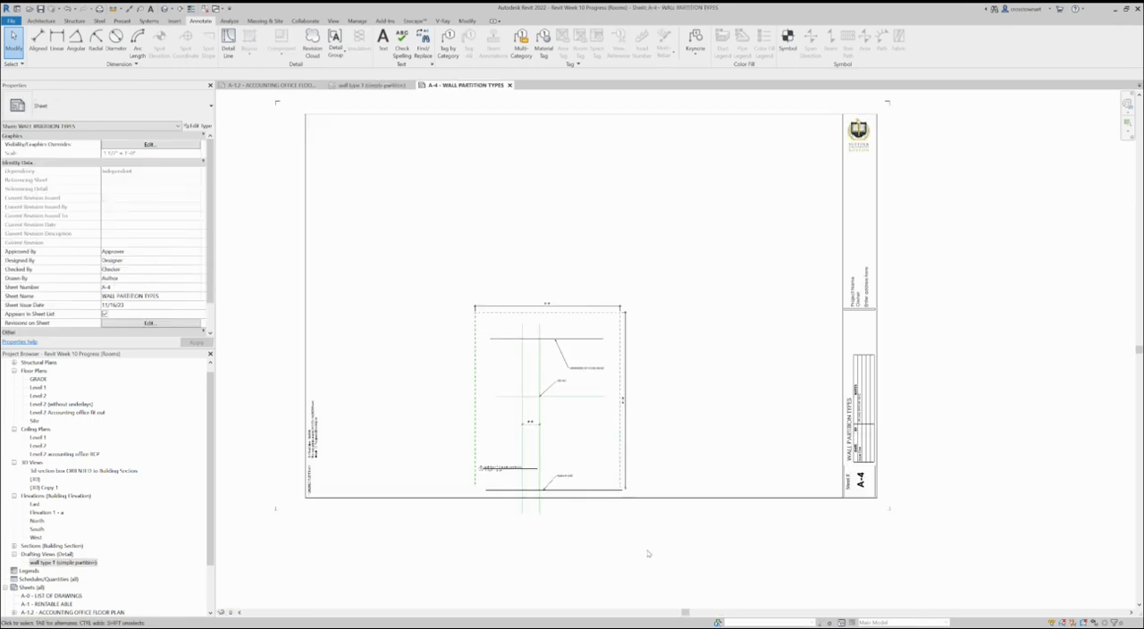
{"action": "scroll", "coordinate": [587, 533], "scroll_direction": "up", "scroll_amount": 2}
{"action": "scroll", "coordinate": [587, 533], "scroll_direction": "down", "scroll_amount": 1}
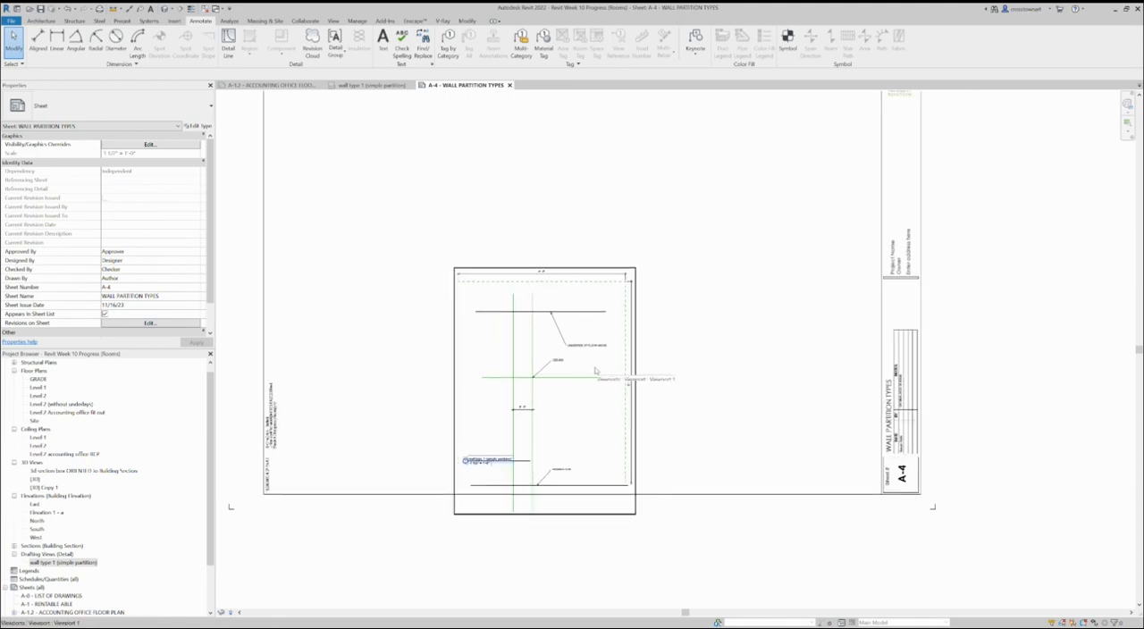
Step: In the wall type 1 drafting view, add an aligned dimension between the underside-of-floor and finish floor lines, inside the dashed rectangle
{"action": "left_click", "coordinate": [376, 84]}
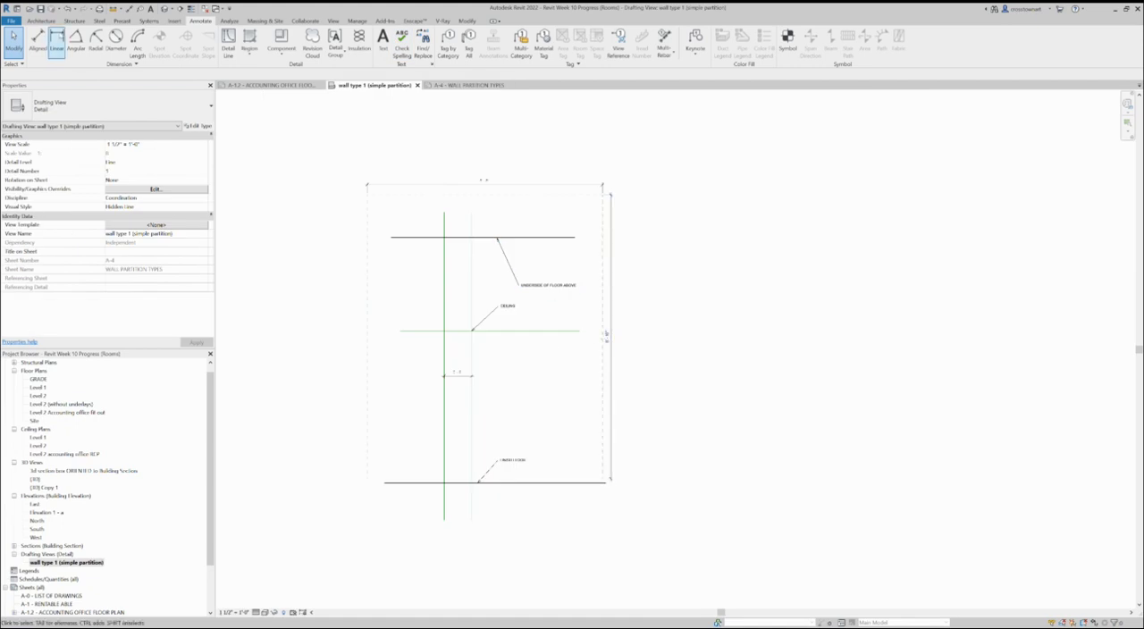
{"action": "left_click", "coordinate": [37, 41]}
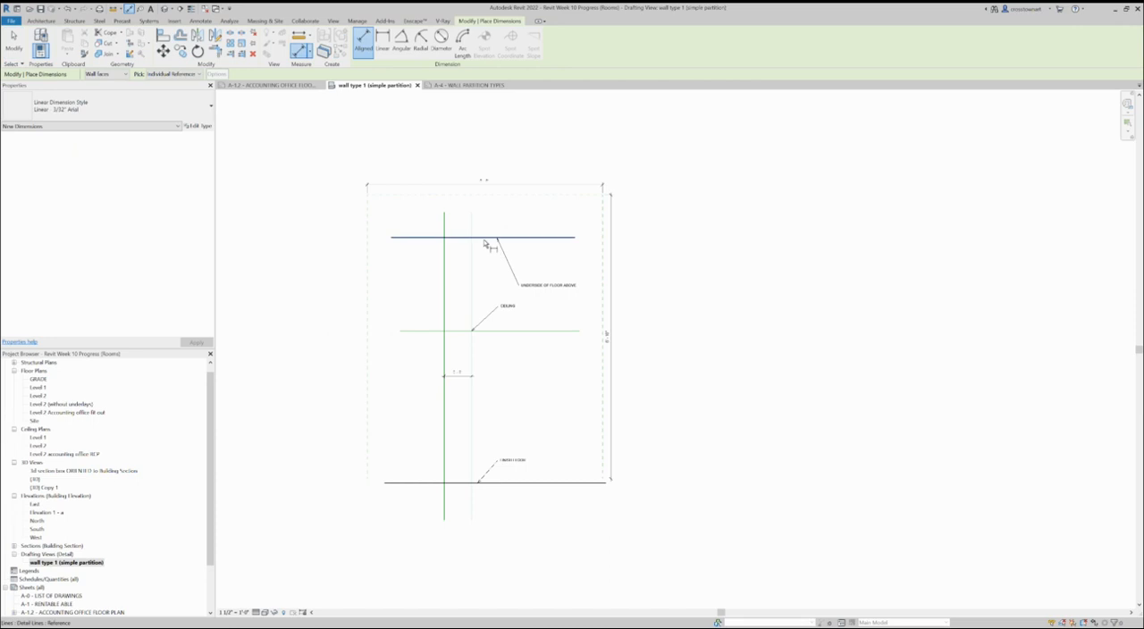
{"action": "left_click", "coordinate": [485, 238]}
{"action": "left_click", "coordinate": [507, 482]}
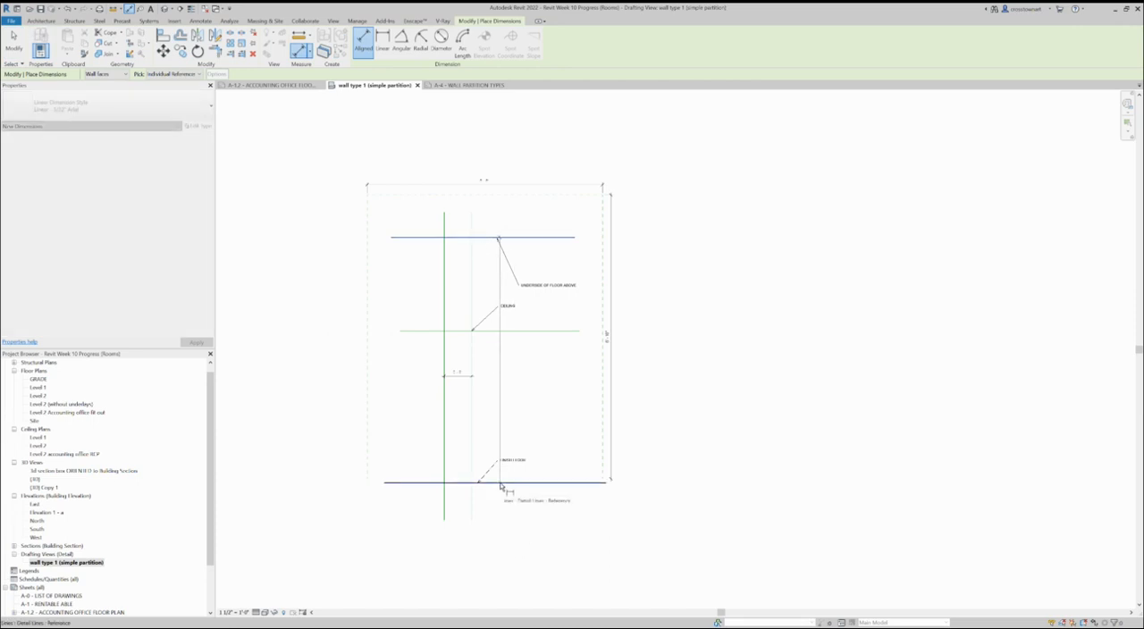
{"action": "left_click", "coordinate": [571, 424]}
{"action": "scroll", "coordinate": [571, 426], "scroll_direction": "up", "scroll_amount": 2}
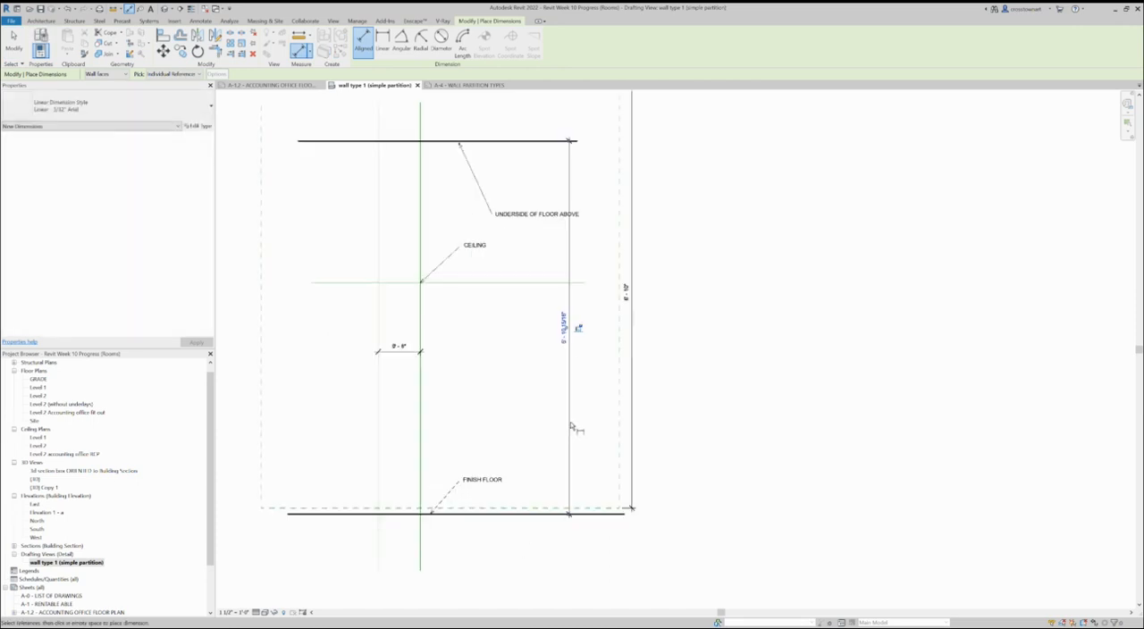
{"action": "scroll", "coordinate": [571, 426], "scroll_direction": "down", "scroll_amount": 1}
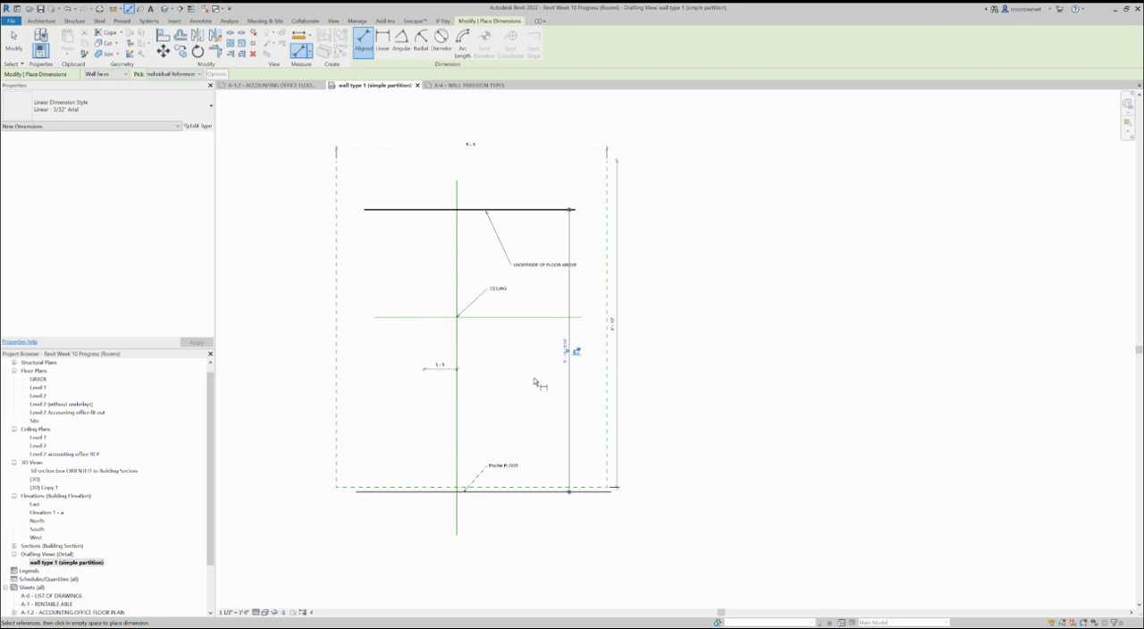
{"action": "key", "text": "Escape"}
{"action": "key", "text": "Escape"}
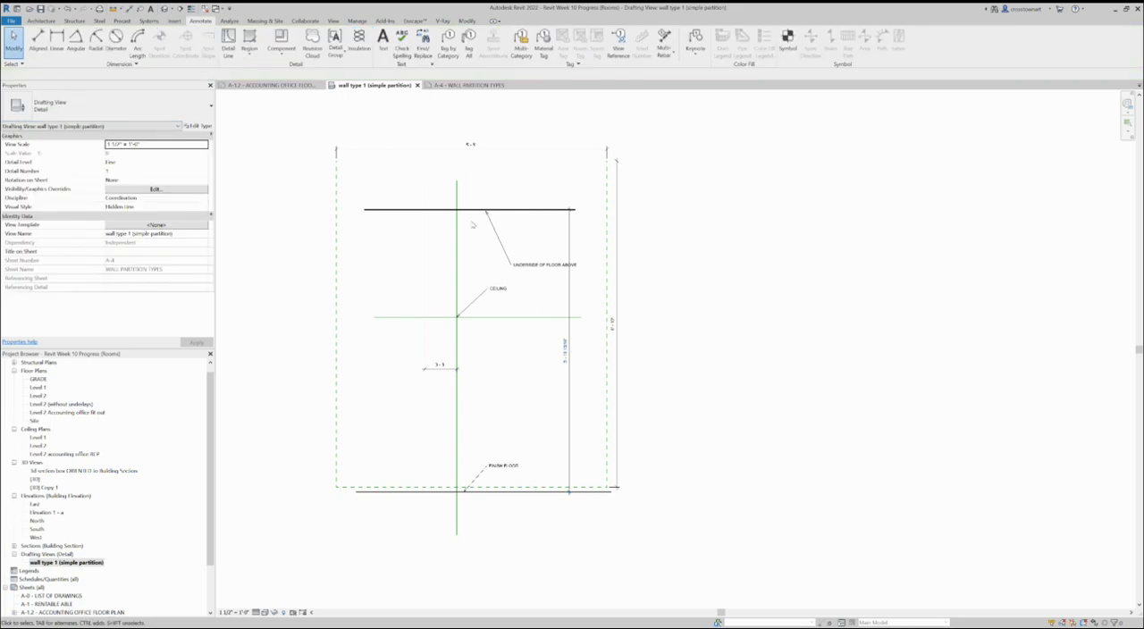
{"action": "left_click", "coordinate": [504, 210]}
{"action": "left_click", "coordinate": [563, 349]}
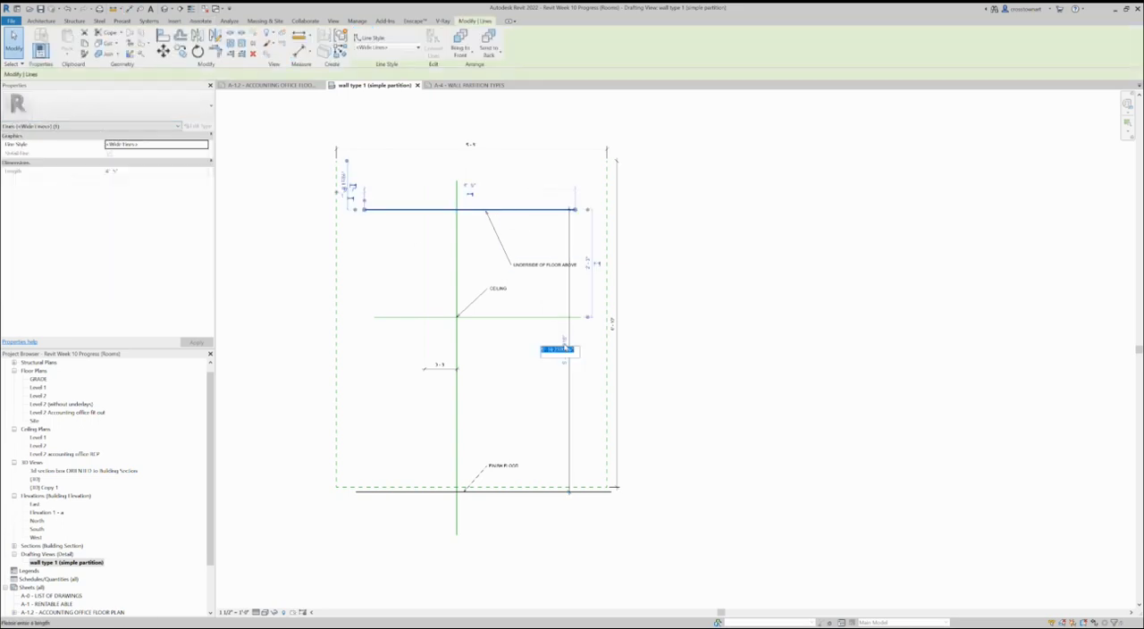
{"action": "key", "text": "Escape"}
{"action": "key", "text": "d"}
{"action": "key", "text": "i"}
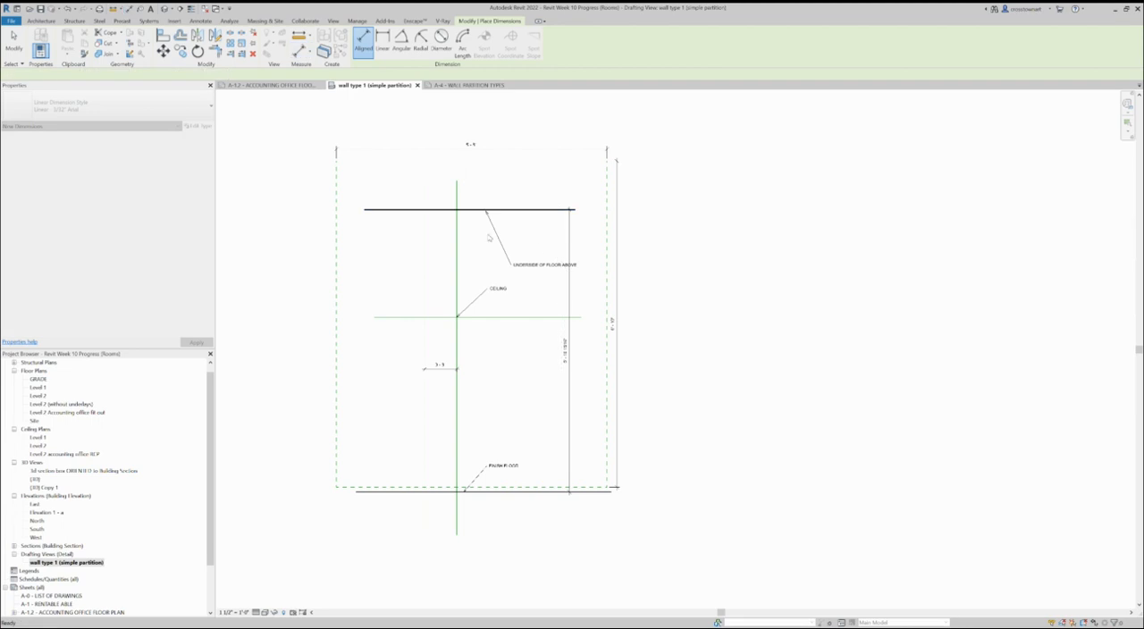
{"action": "key", "text": "Escape"}
{"action": "key", "text": "Escape"}
{"action": "left_click", "coordinate": [466, 212]}
{"action": "key", "text": "Escape"}
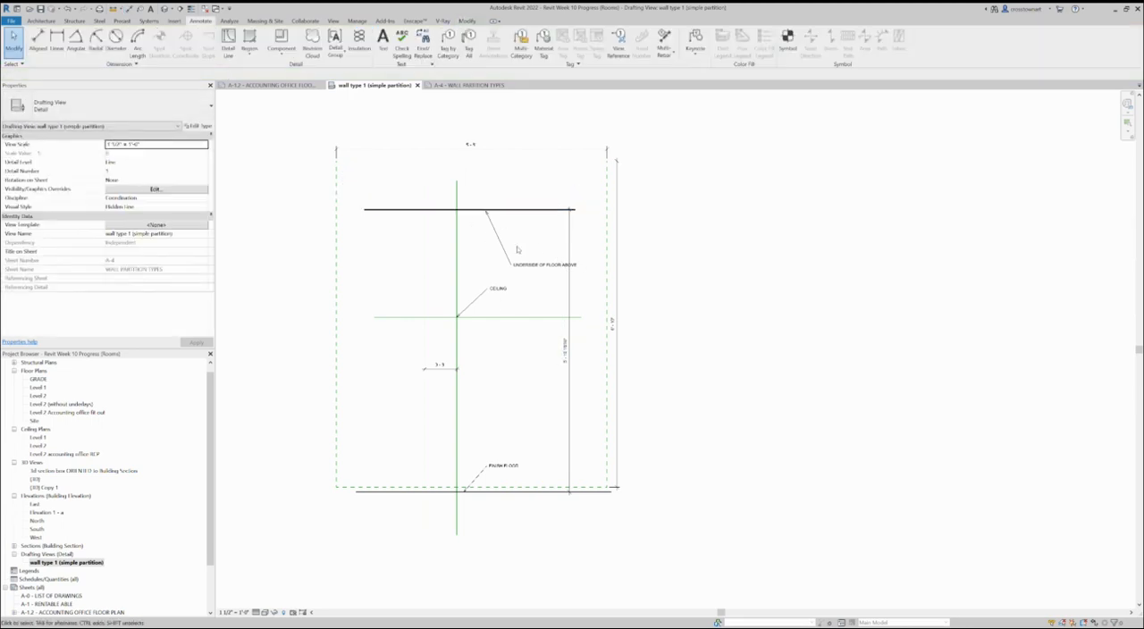
Step: Move the underside-of-floor line to 6' above the finish floor line and shift that height dimension closer to the wall
{"action": "left_click", "coordinate": [470, 210]}
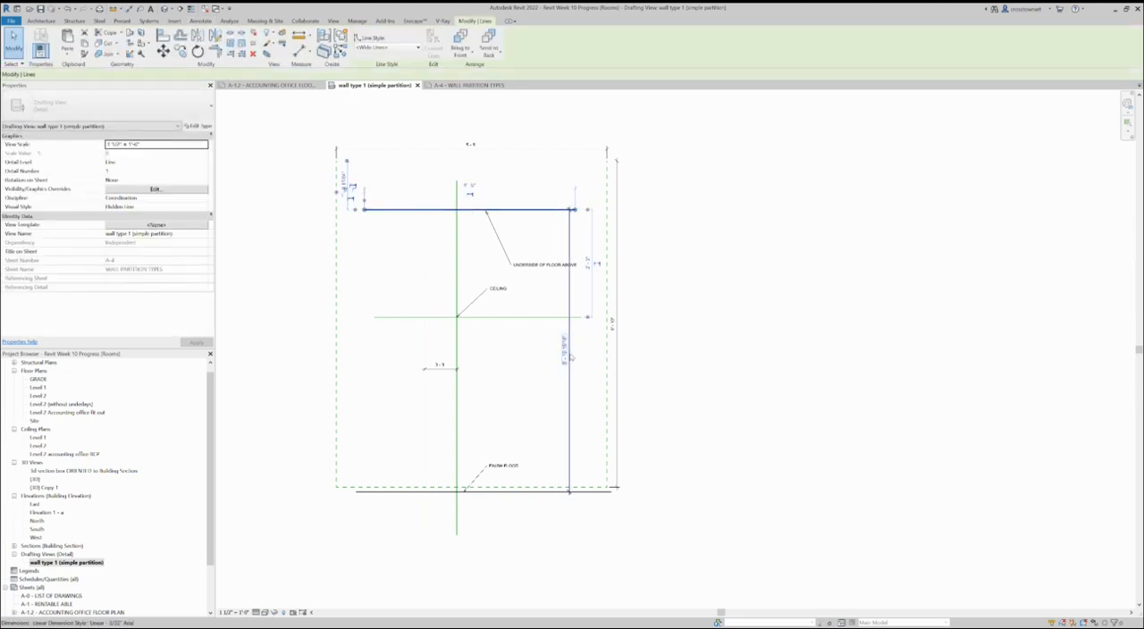
{"action": "left_click", "coordinate": [561, 350]}
{"action": "type", "text": "6"}
{"action": "key", "text": "Return"}
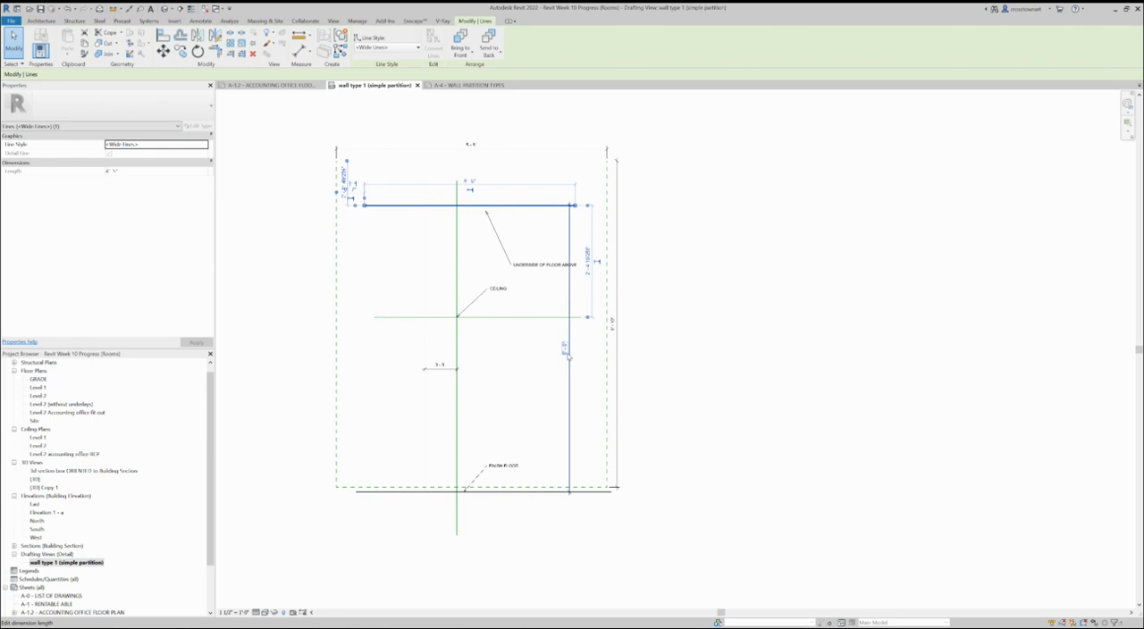
{"action": "left_click", "coordinate": [493, 362]}
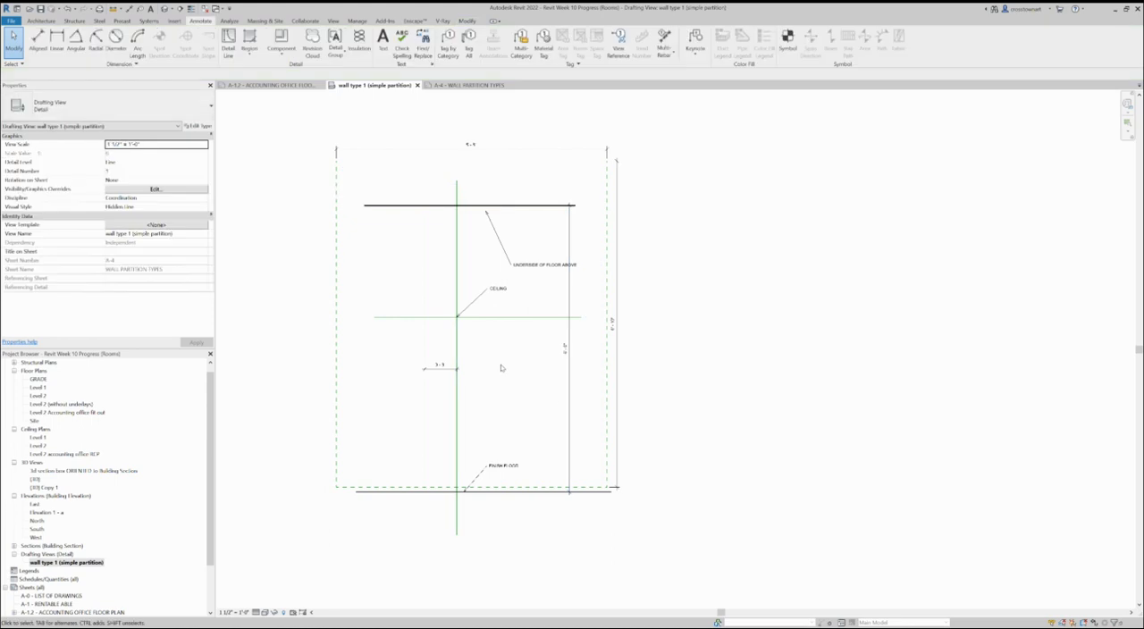
{"action": "left_click_drag", "start_coordinate": [567, 375], "coordinate": [542, 403]}
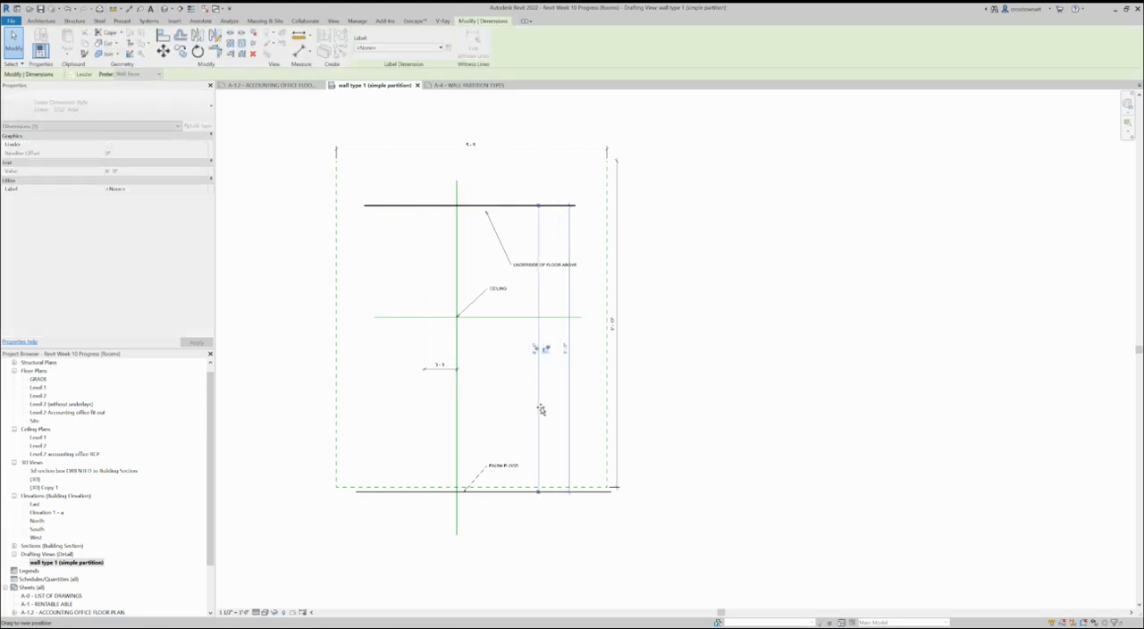
{"action": "left_click", "coordinate": [549, 547]}
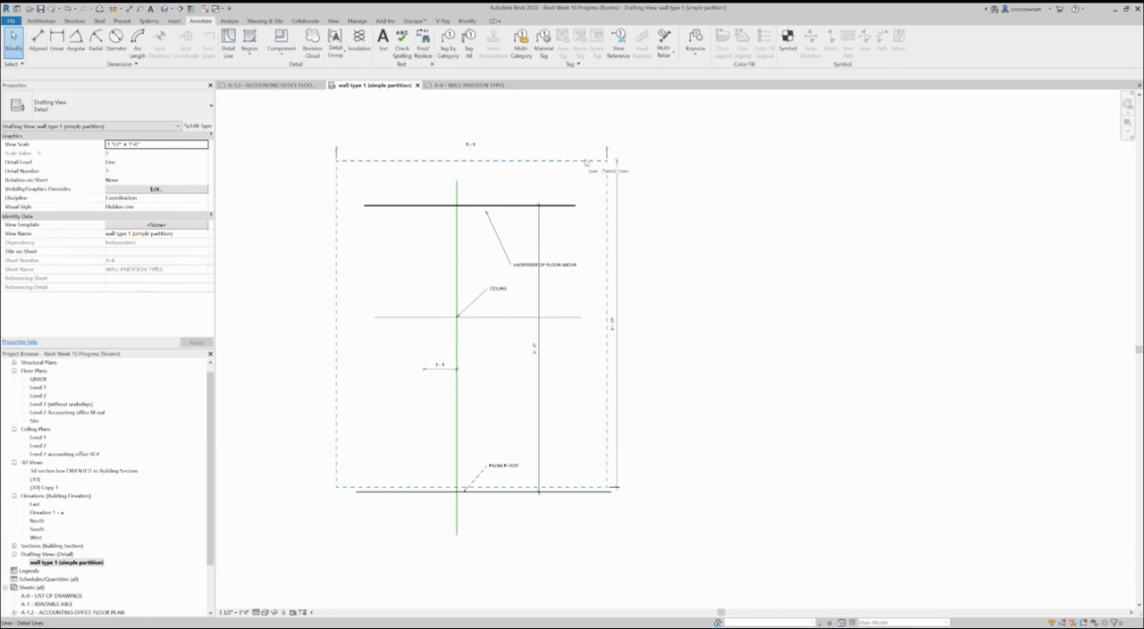
Step: On sheet A-4, move the wall type detail viewport slightly to the right
{"action": "left_click", "coordinate": [469, 85]}
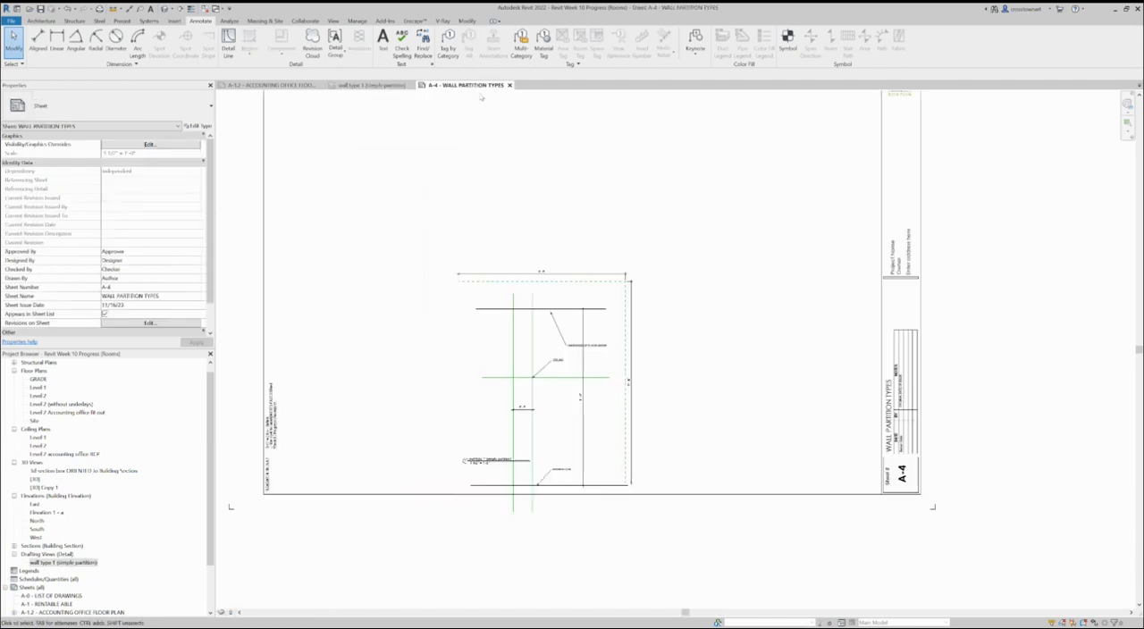
{"action": "scroll", "coordinate": [593, 562], "scroll_direction": "down", "scroll_amount": 1}
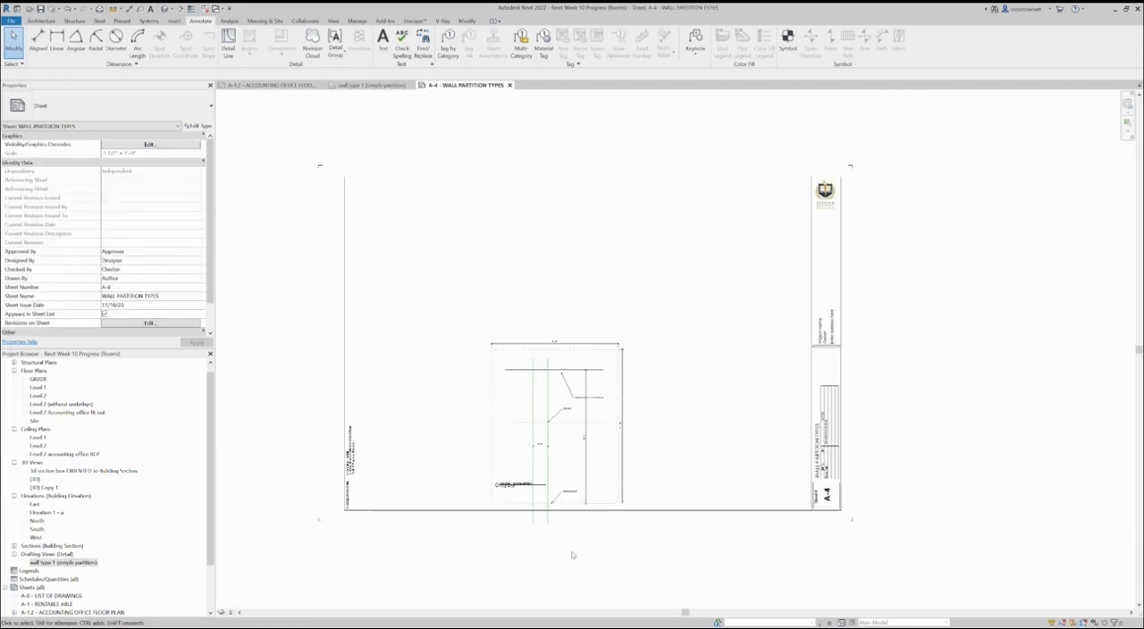
{"action": "left_click", "coordinate": [625, 478]}
{"action": "left_click_drag", "start_coordinate": [624, 478], "coordinate": [645, 472]}
{"action": "left_click", "coordinate": [701, 564]}
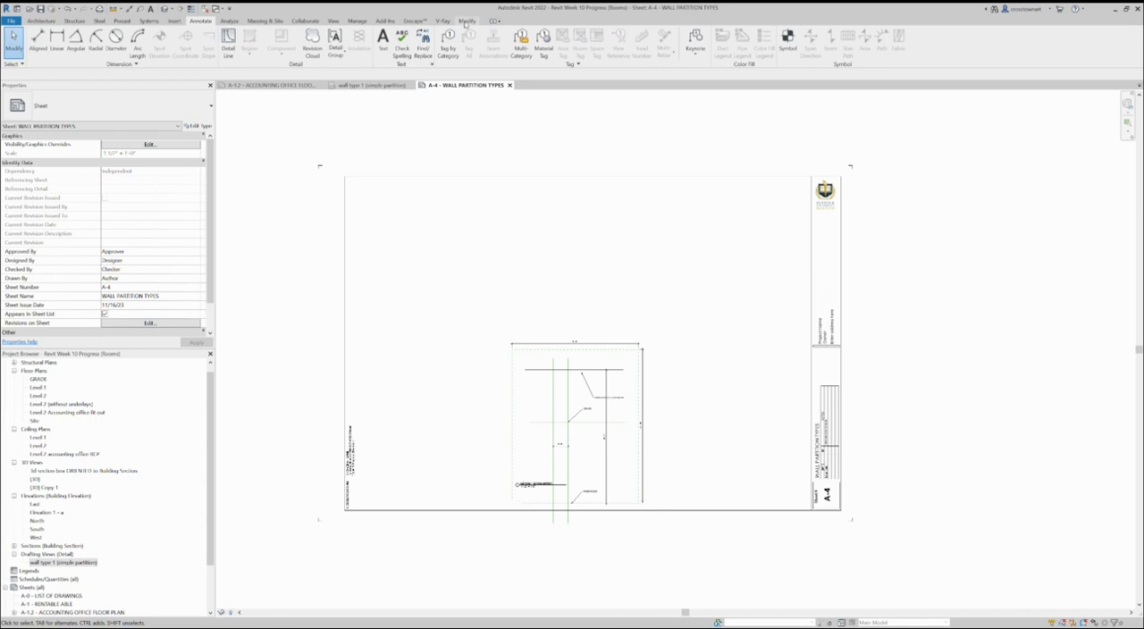
Step: Place a text note reading 1 without a leader, using the 1/4" Arial type, in the empty area above and left of the wall detail
{"action": "left_click", "coordinate": [383, 40]}
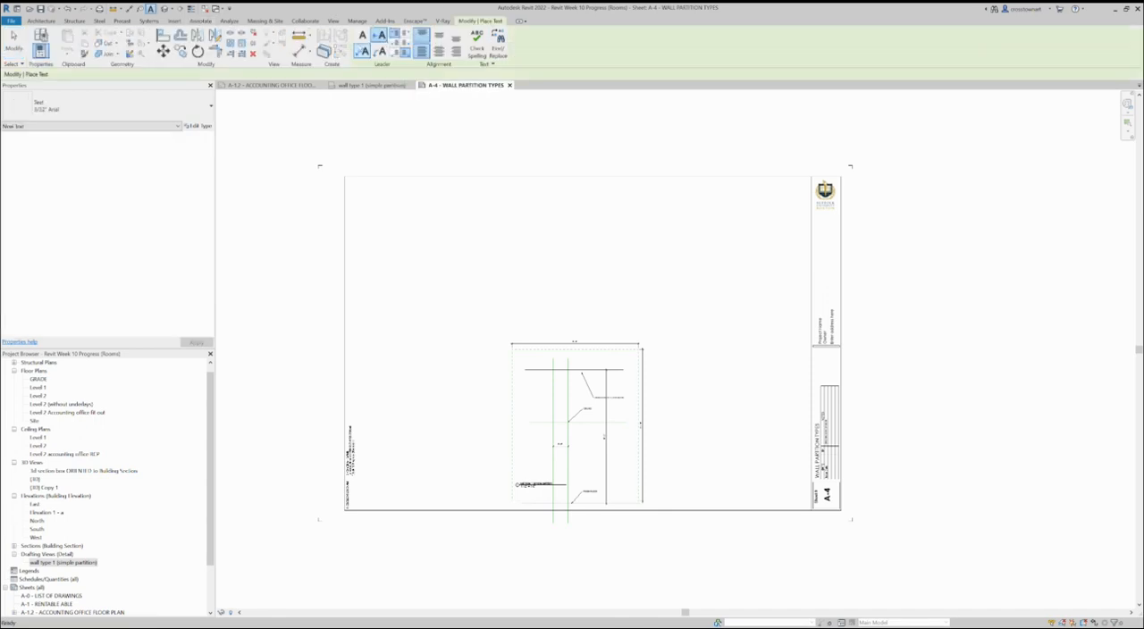
{"action": "left_click", "coordinate": [119, 101]}
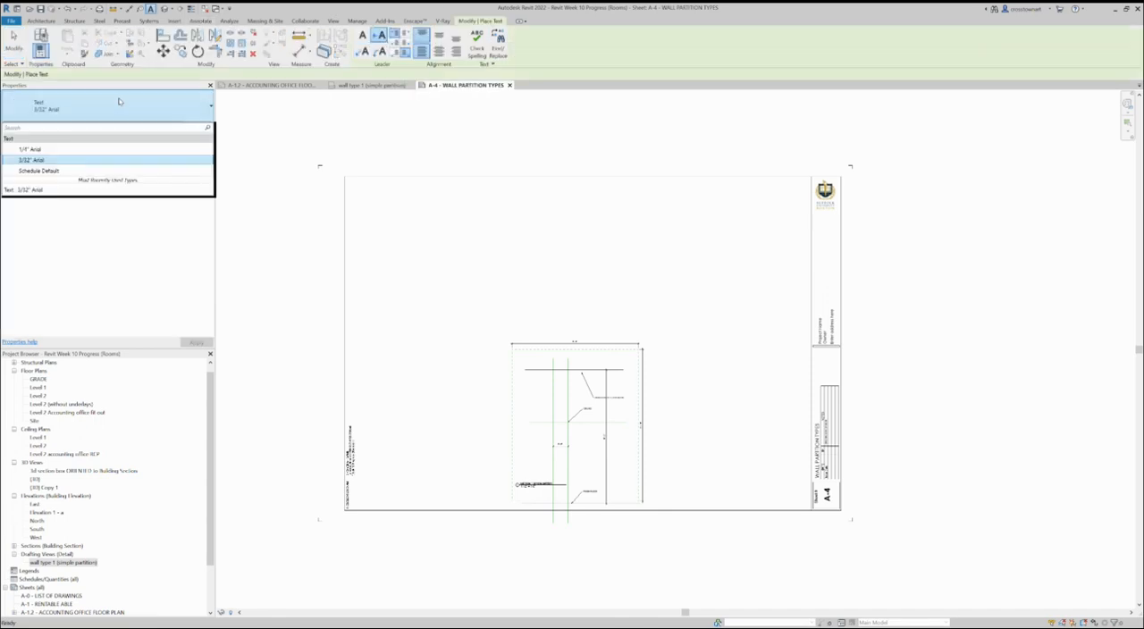
{"action": "left_click", "coordinate": [43, 149]}
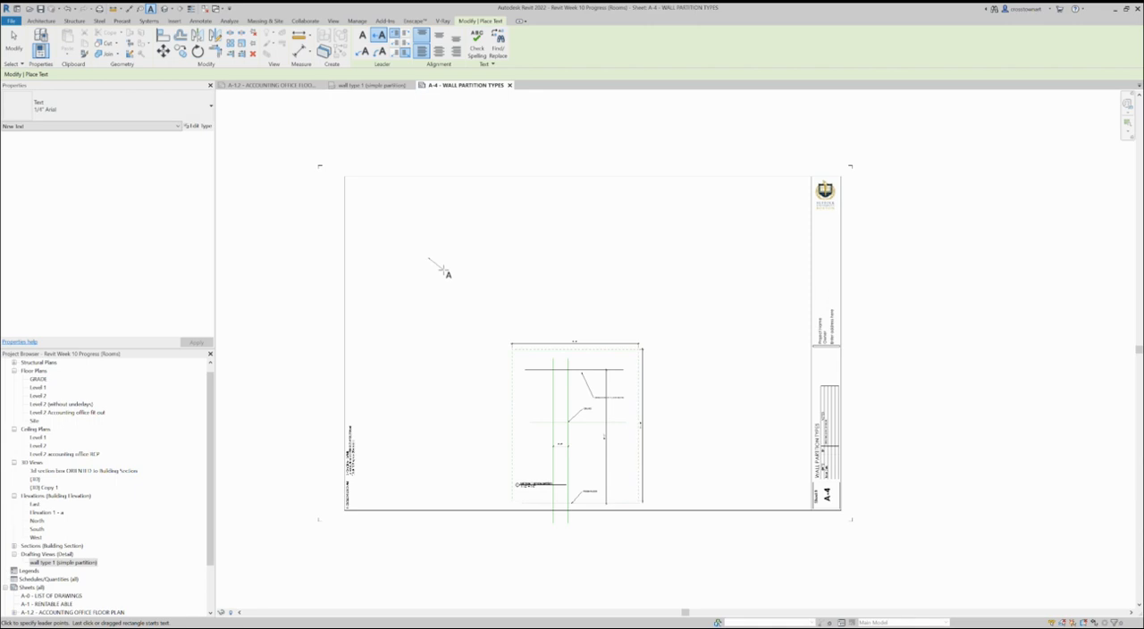
{"action": "key", "text": "Escape"}
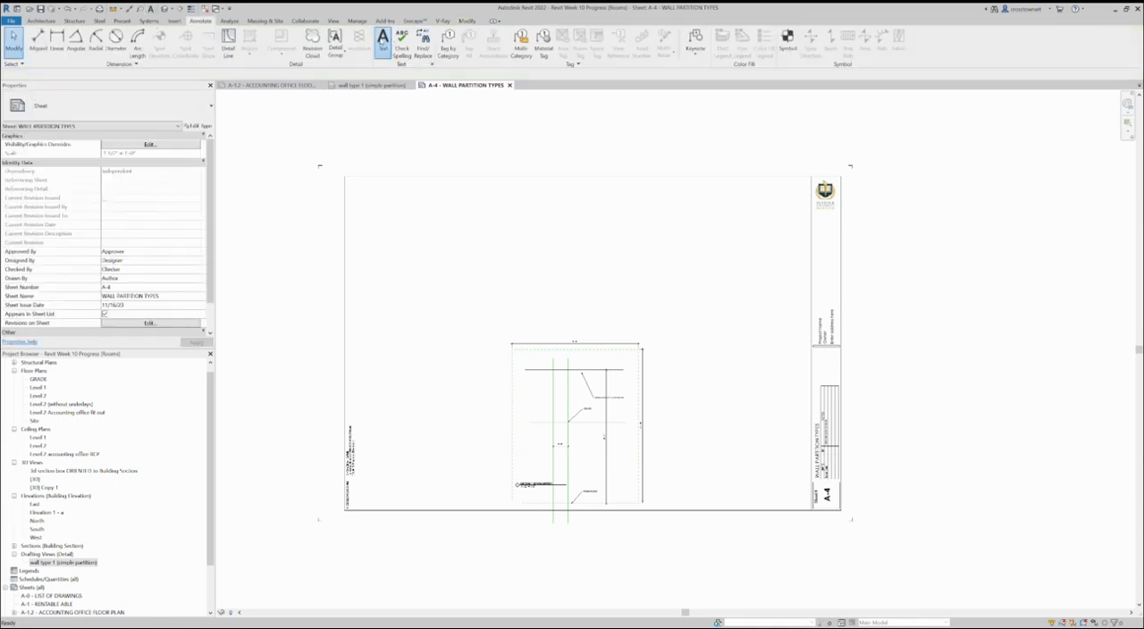
{"action": "left_click", "coordinate": [382, 42]}
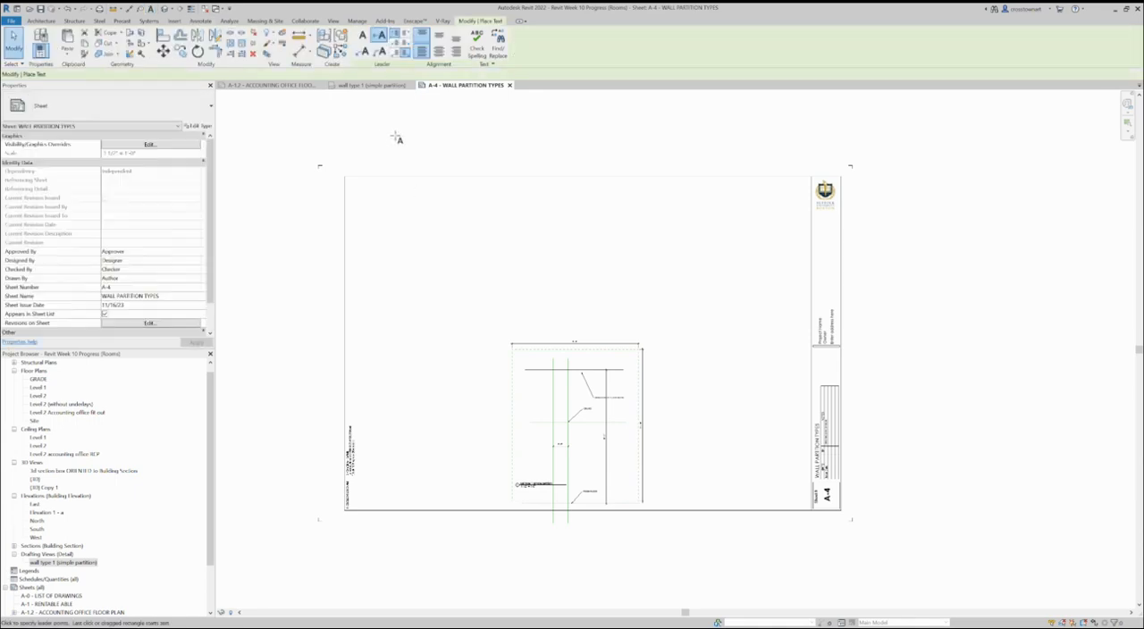
{"action": "left_click", "coordinate": [419, 247]}
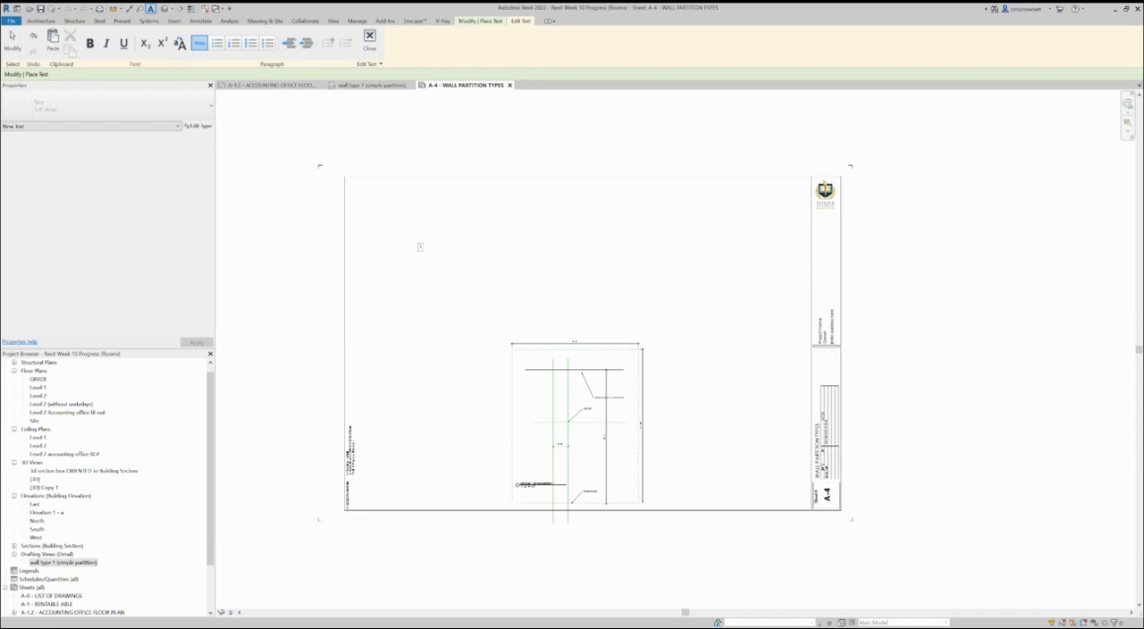
{"action": "key", "text": "Escape"}
{"action": "key", "text": "Escape"}
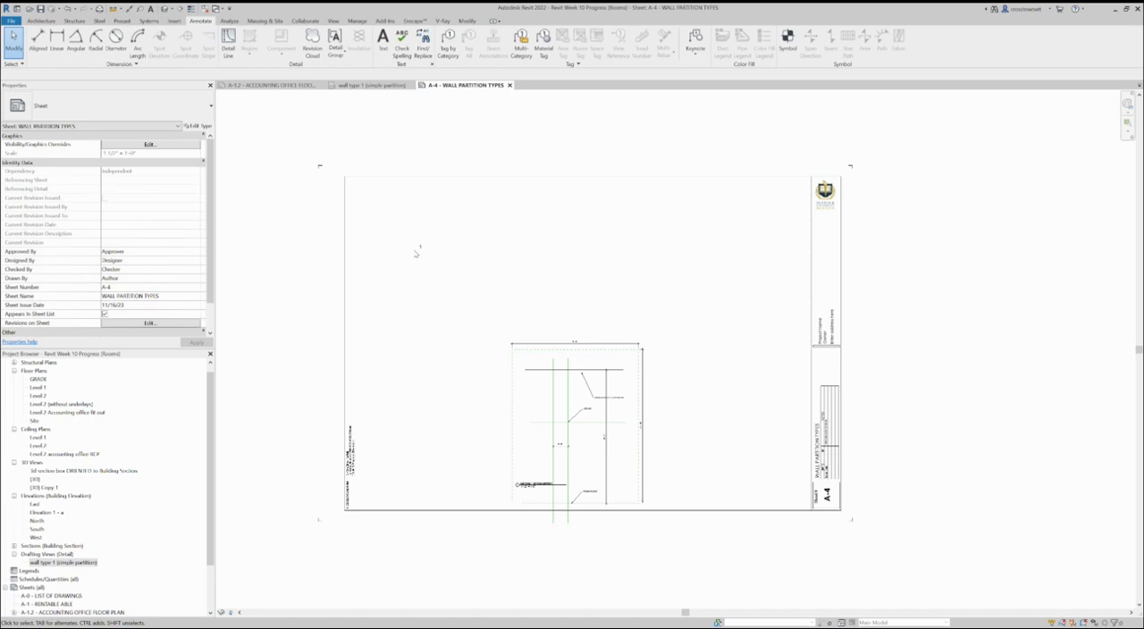
Step: Copy the text note 1 and paste the duplicate level with it, above the wall type detail
{"action": "left_click", "coordinate": [419, 245]}
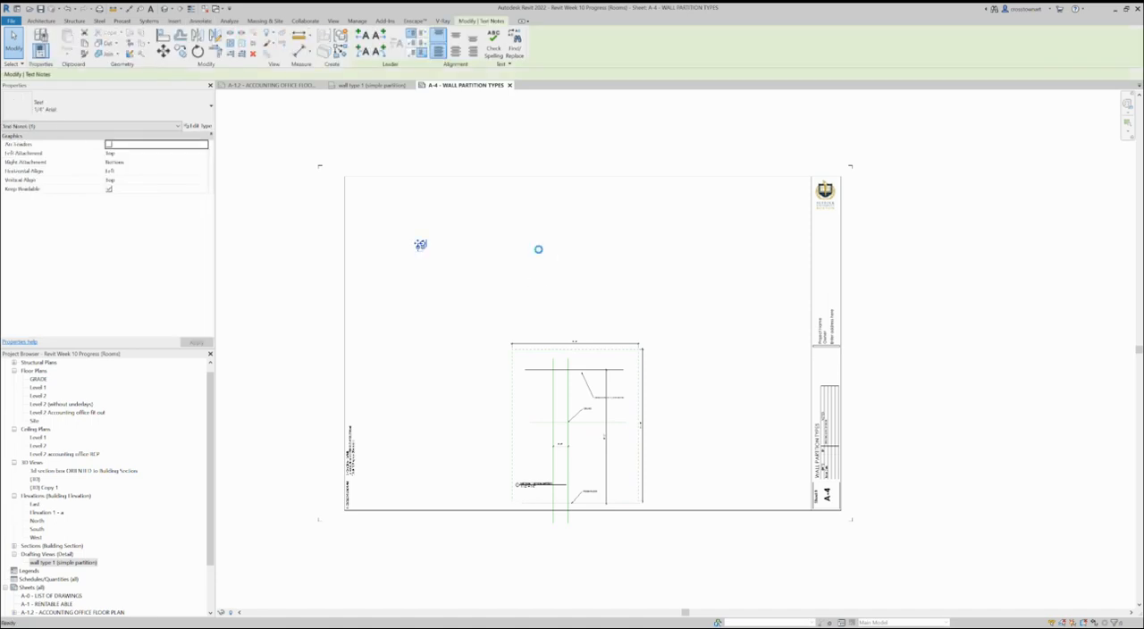
{"action": "key", "text": "ctrl+v"}
{"action": "left_click", "coordinate": [545, 250]}
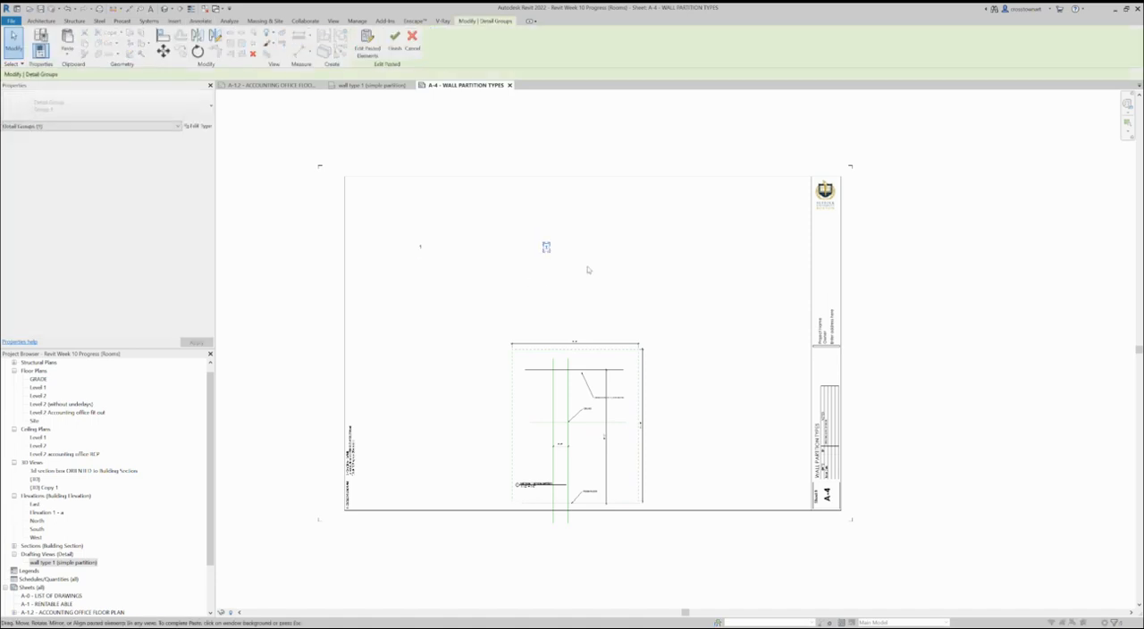
{"action": "left_click", "coordinate": [545, 248]}
Step: Open the pasted text note above the wall type detail for editing
{"action": "left_click", "coordinate": [546, 249]}
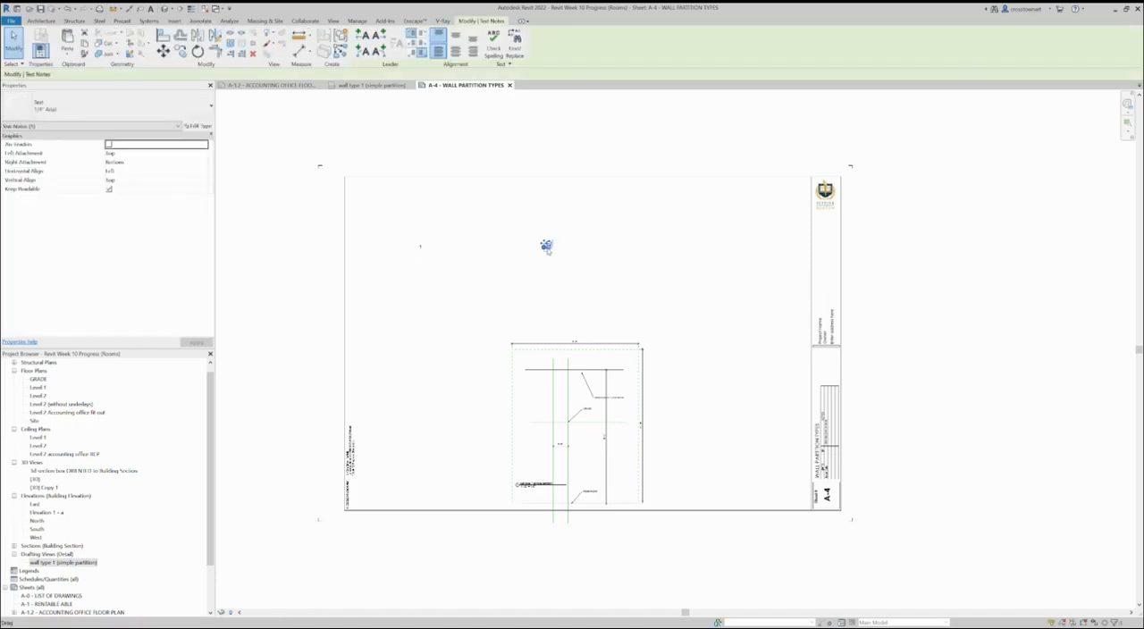
{"action": "scroll", "coordinate": [547, 244], "scroll_direction": "up", "scroll_amount": 2}
{"action": "scroll", "coordinate": [547, 244], "scroll_direction": "up", "scroll_amount": 1}
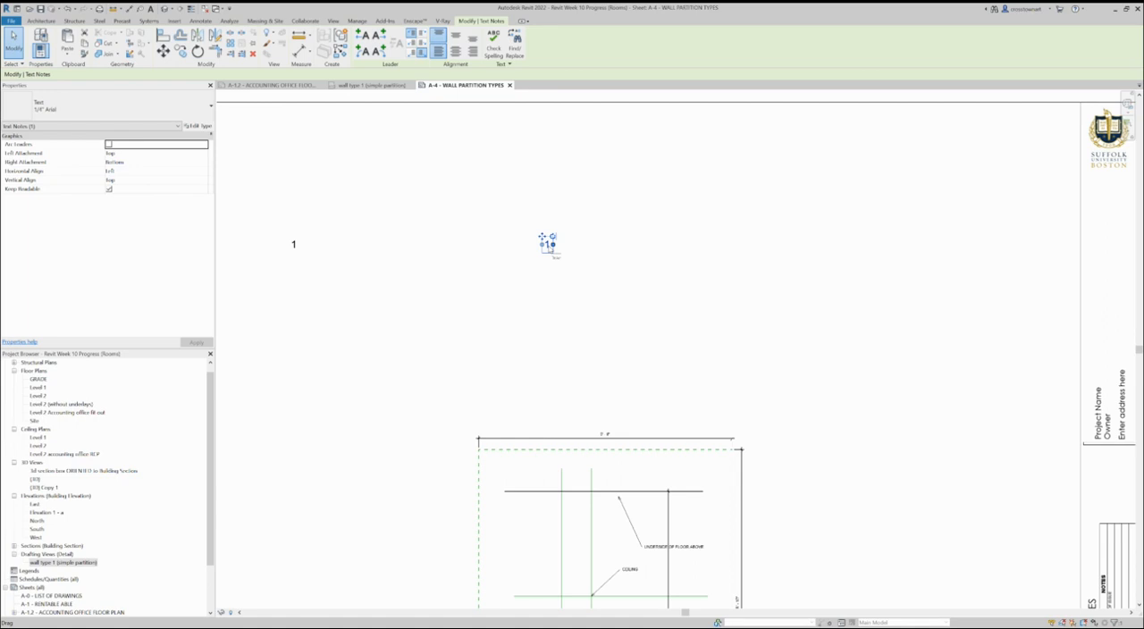
{"action": "left_click", "coordinate": [547, 249]}
{"action": "left_click", "coordinate": [552, 266]}
{"action": "left_click", "coordinate": [547, 244]}
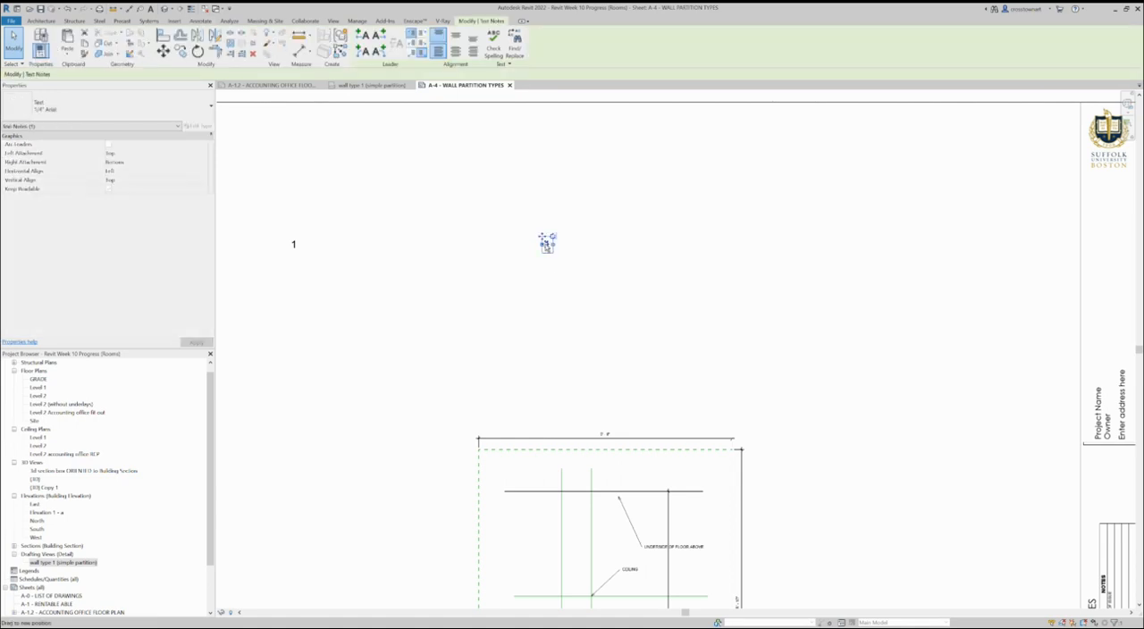